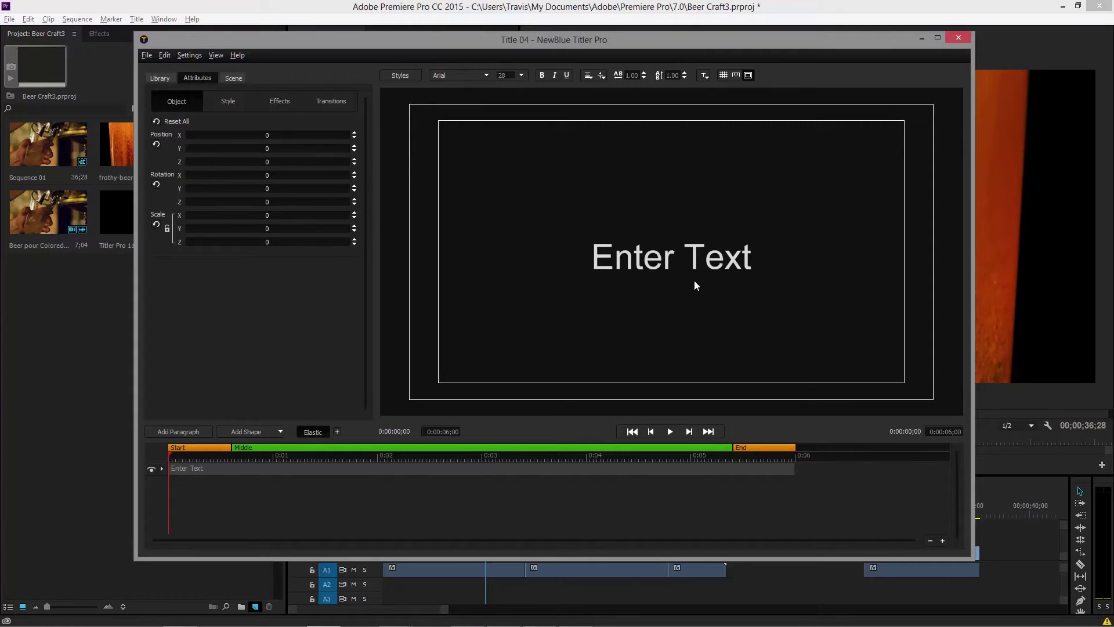
# Select the default 'Enter Text' placeholder in the preview to show its Object attributes
pyautogui.click(641, 264)
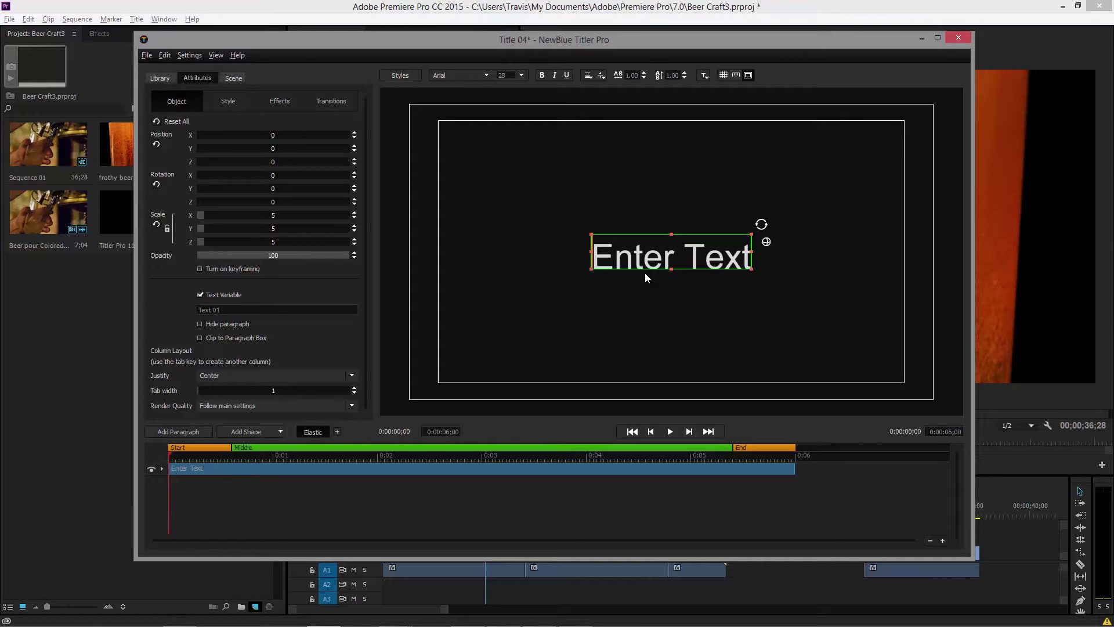
# Import Travis-boards.psd from the Travis Beer PSD folder in Videos as a PSD file
pyautogui.click(146, 56)
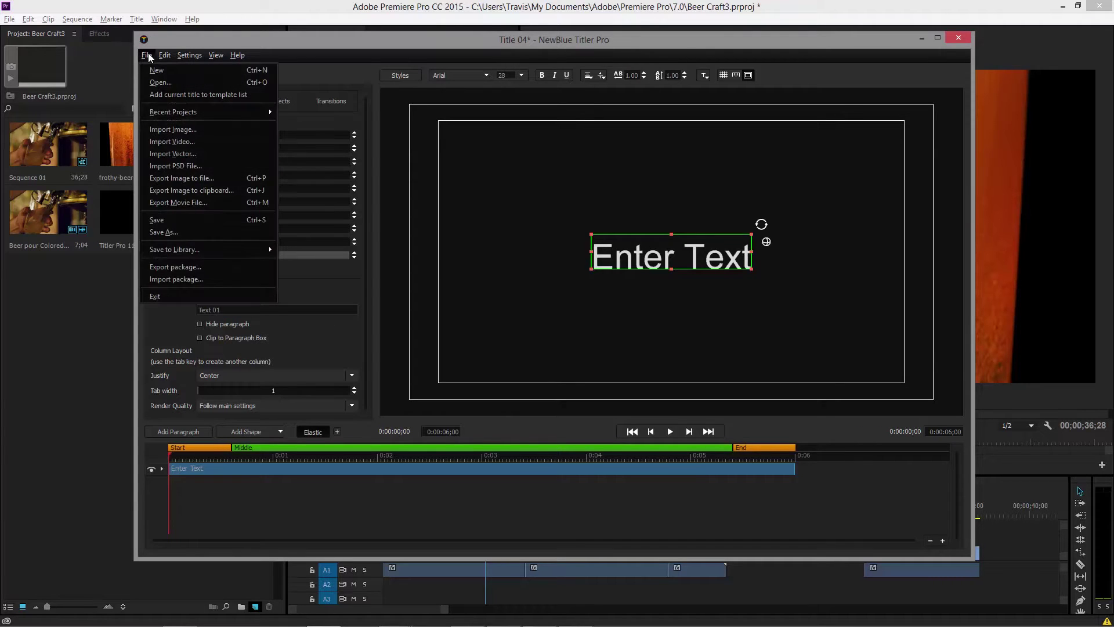
pyautogui.click(184, 164)
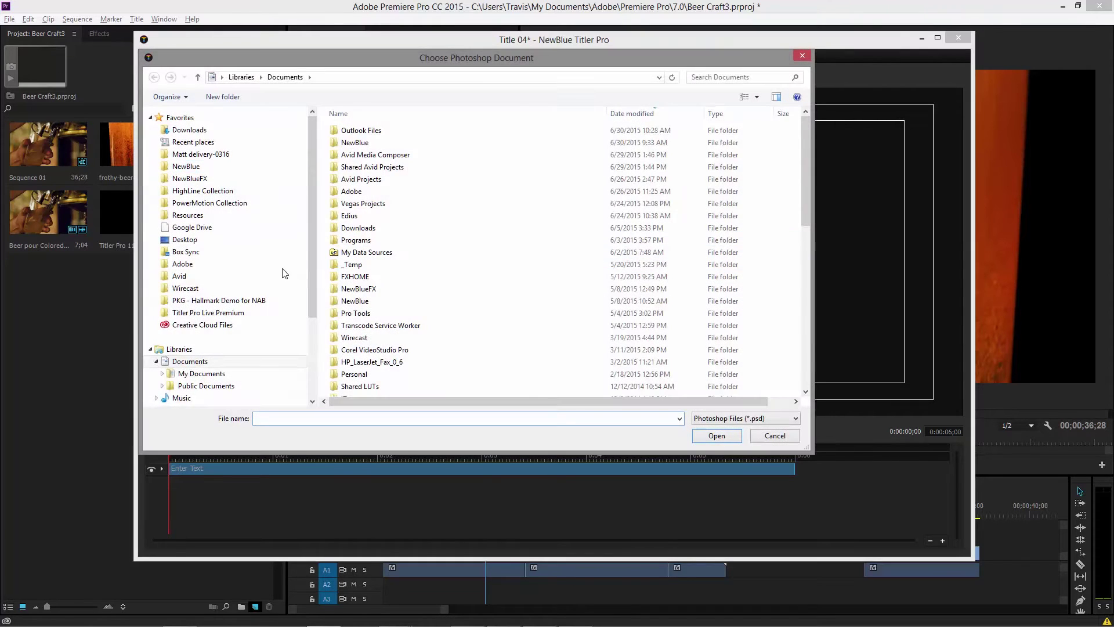
pyautogui.scroll(-2, 312, 295)
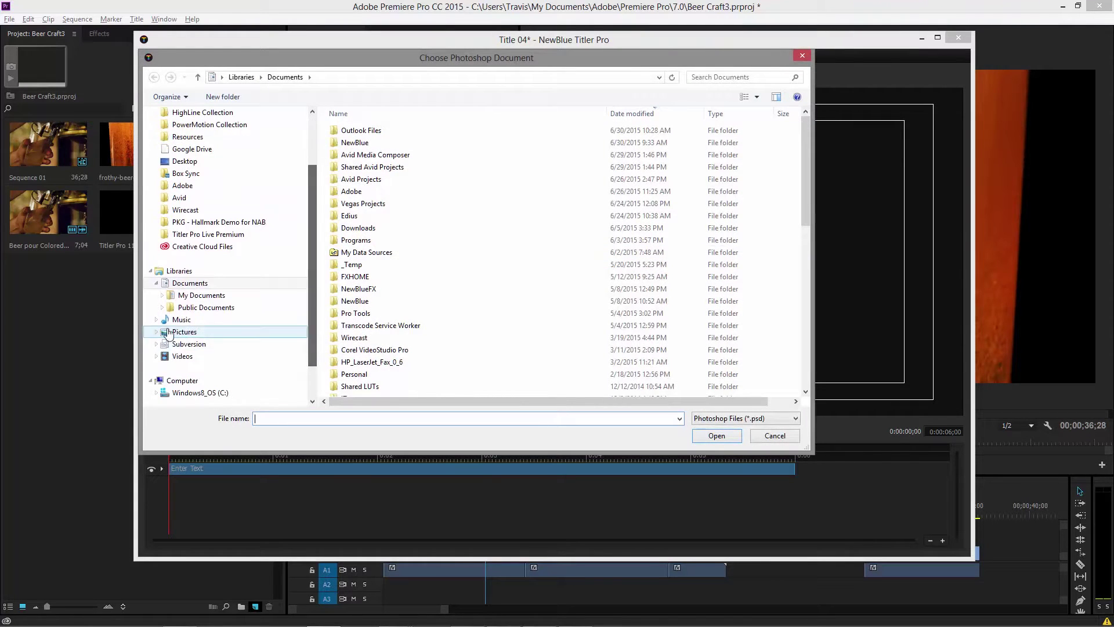
pyautogui.click(186, 361)
pyautogui.doubleClick(360, 164)
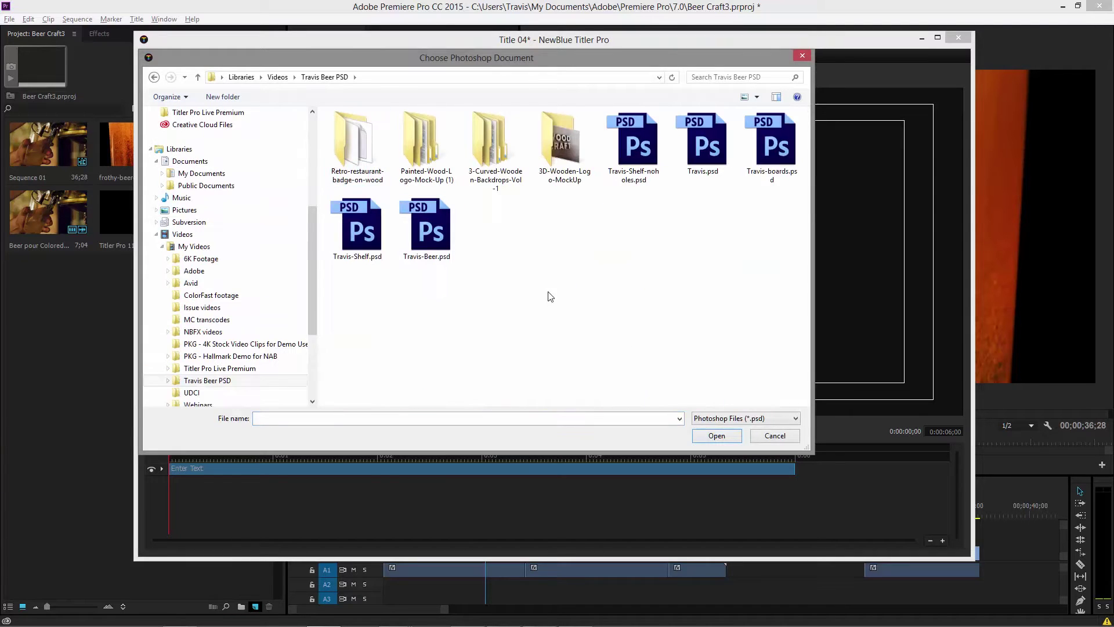
pyautogui.doubleClick(785, 145)
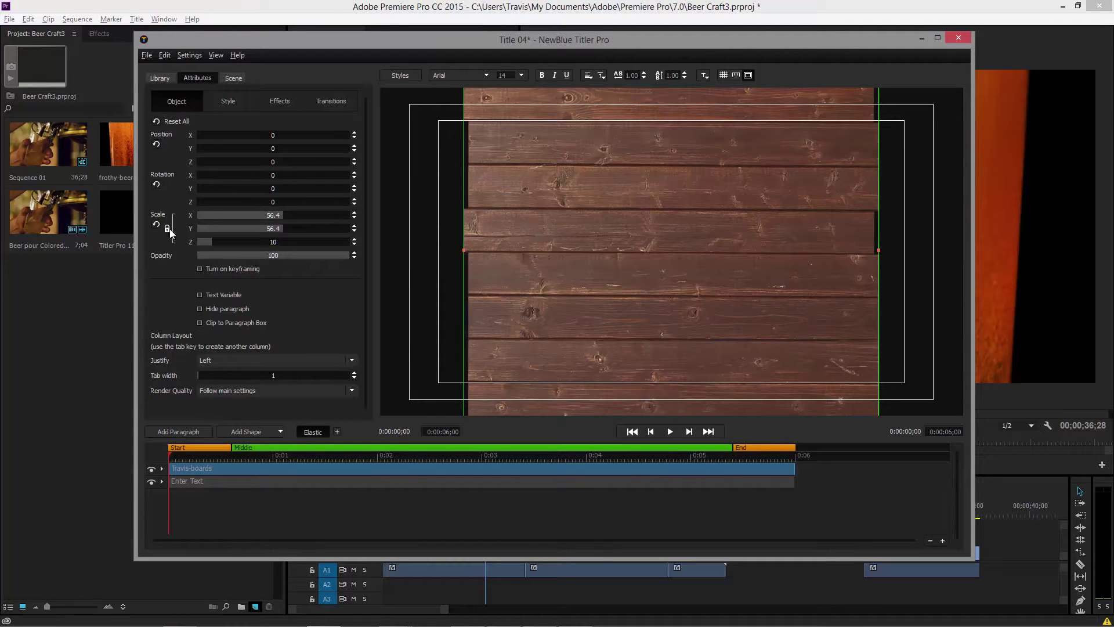
# Scale the boards down to 46.5 and tilt them on all three rotation axes
pyautogui.moveTo(269, 218); pyautogui.dragTo(240, 217)
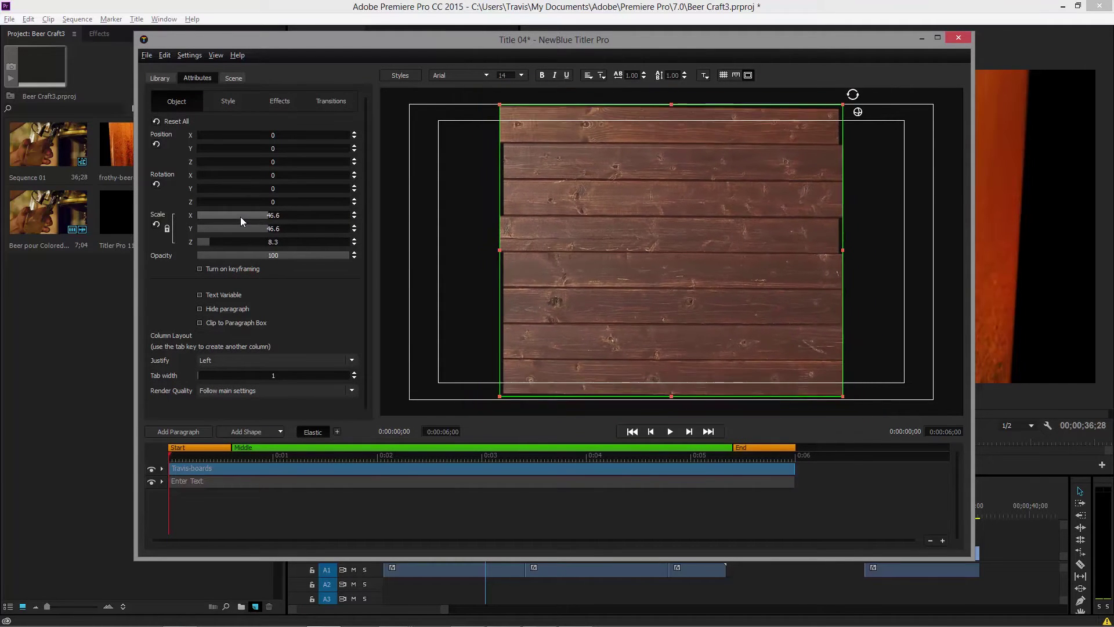
pyautogui.click(857, 113)
pyautogui.moveTo(676, 261); pyautogui.dragTo(703, 244)
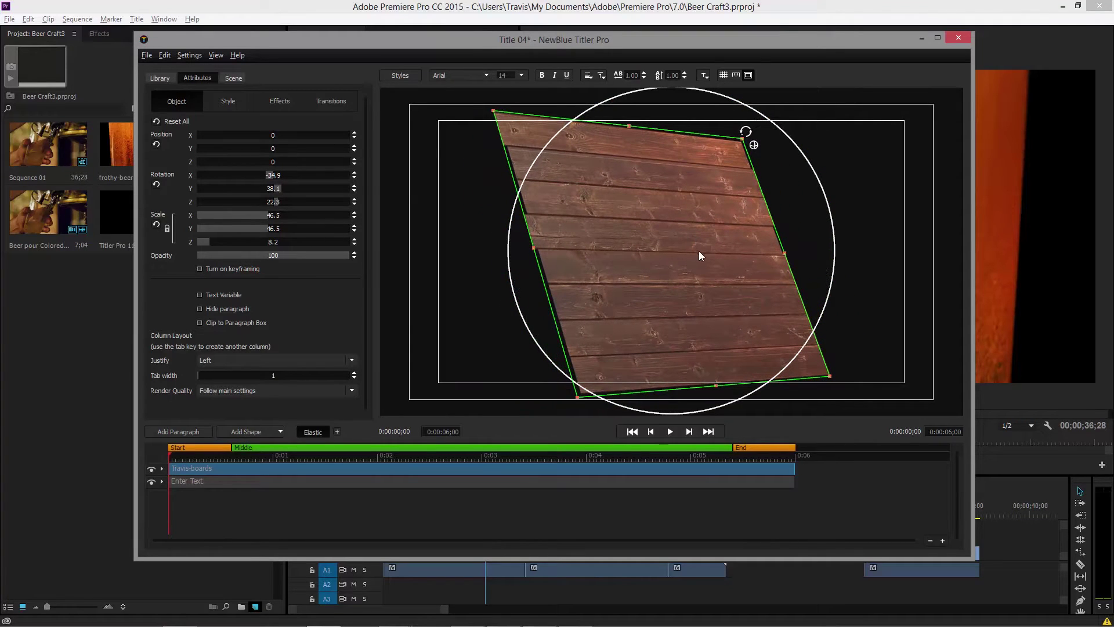
# Give the boards a Face extrusion of 107.6 and nudge the slab's 3D angle slightly
pyautogui.click(232, 102)
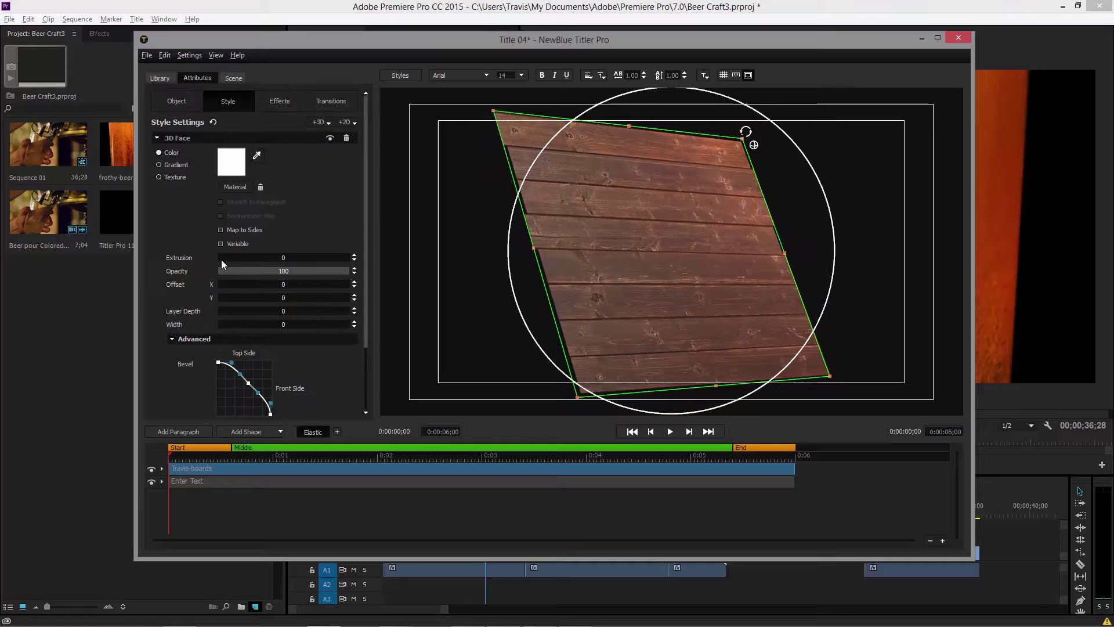
pyautogui.moveTo(225, 263); pyautogui.dragTo(284, 264)
pyautogui.moveTo(674, 285); pyautogui.dragTo(590, 305)
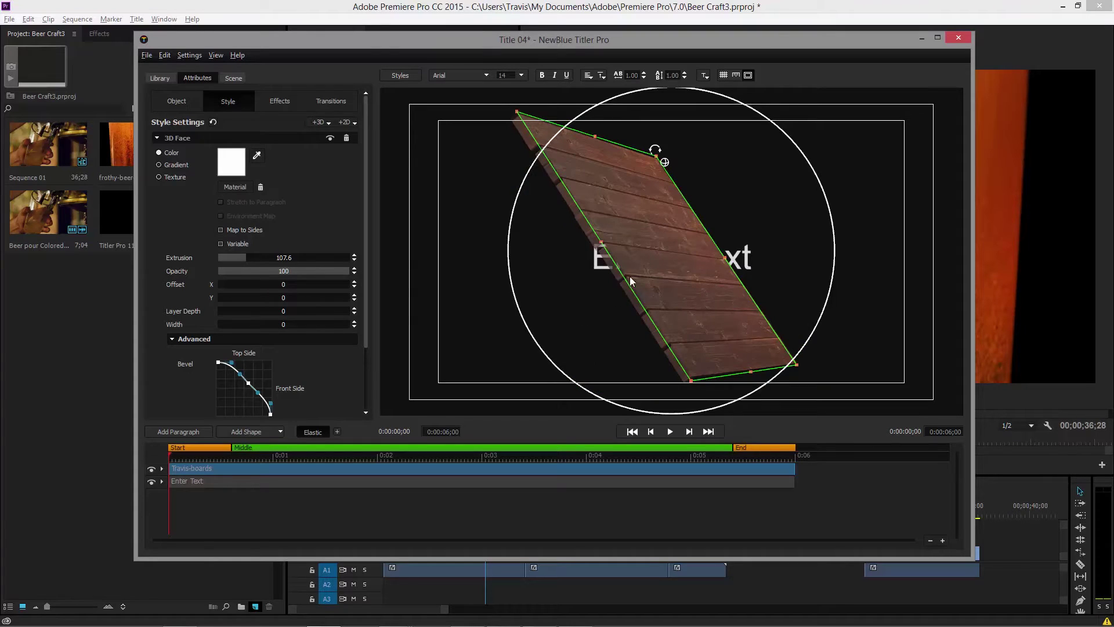
pyautogui.moveTo(673, 260)
pyautogui.mouseDown()
pyautogui.moveTo(638, 267)
pyautogui.moveTo(692, 252)
pyautogui.moveTo(688, 264)
pyautogui.mouseUp()
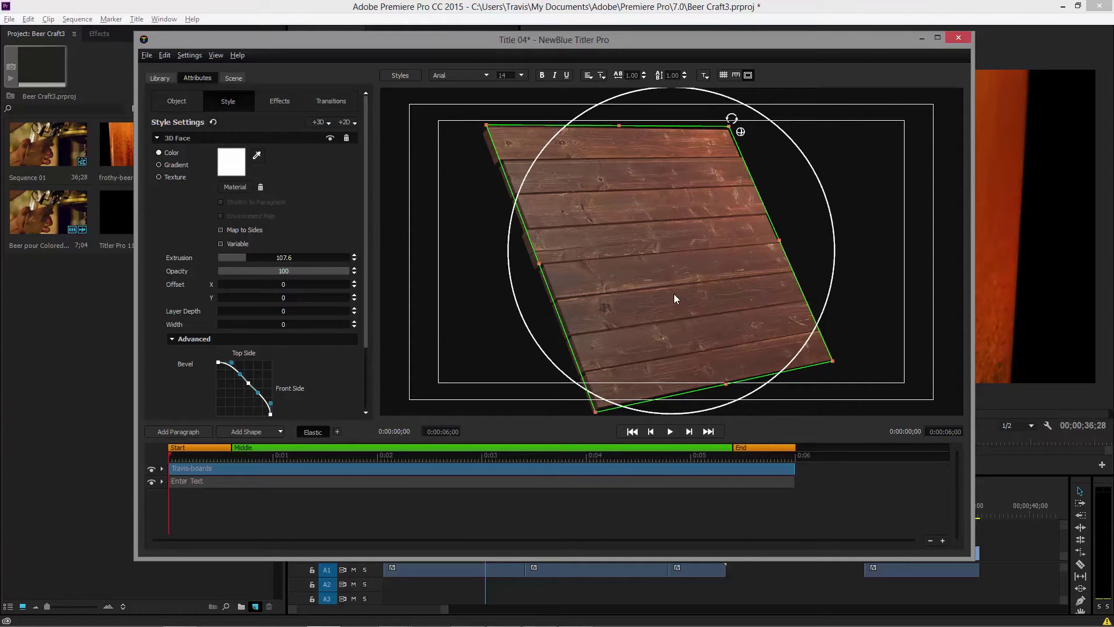
# Apply the Fly In 'Letters Right' transition (overlap 75) to the boards and scrub to preview it
pyautogui.click(160, 77)
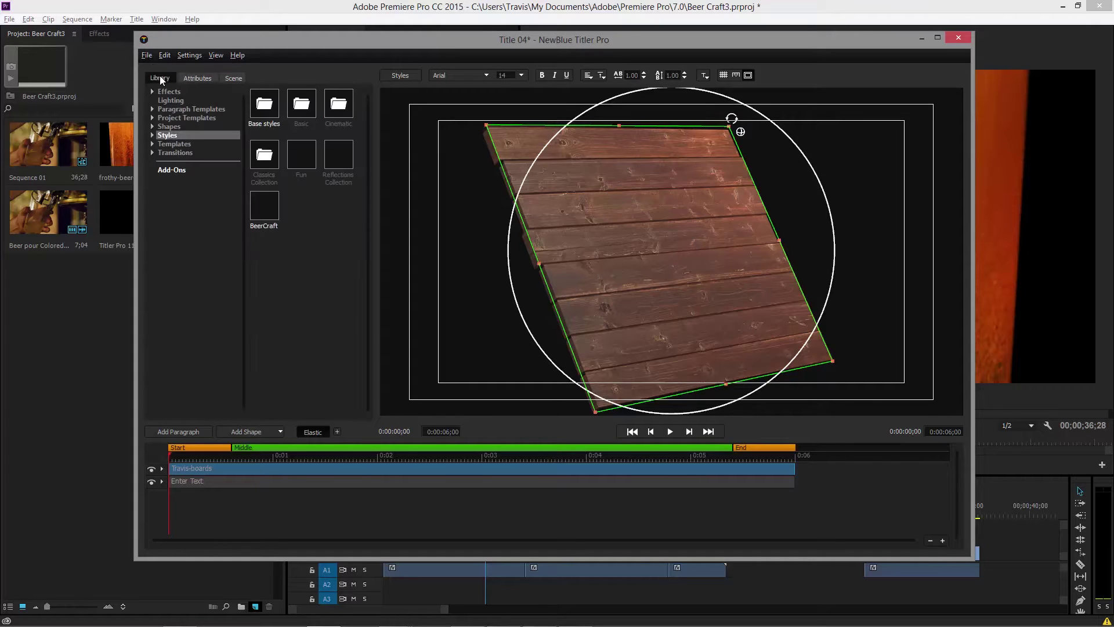
pyautogui.click(154, 152)
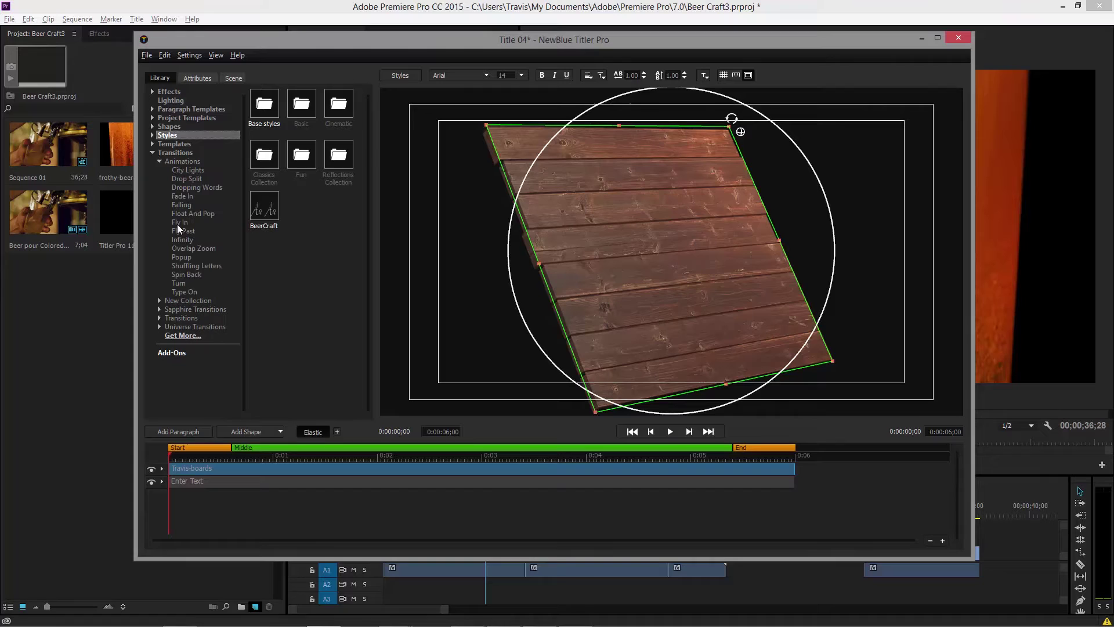
pyautogui.click(181, 221)
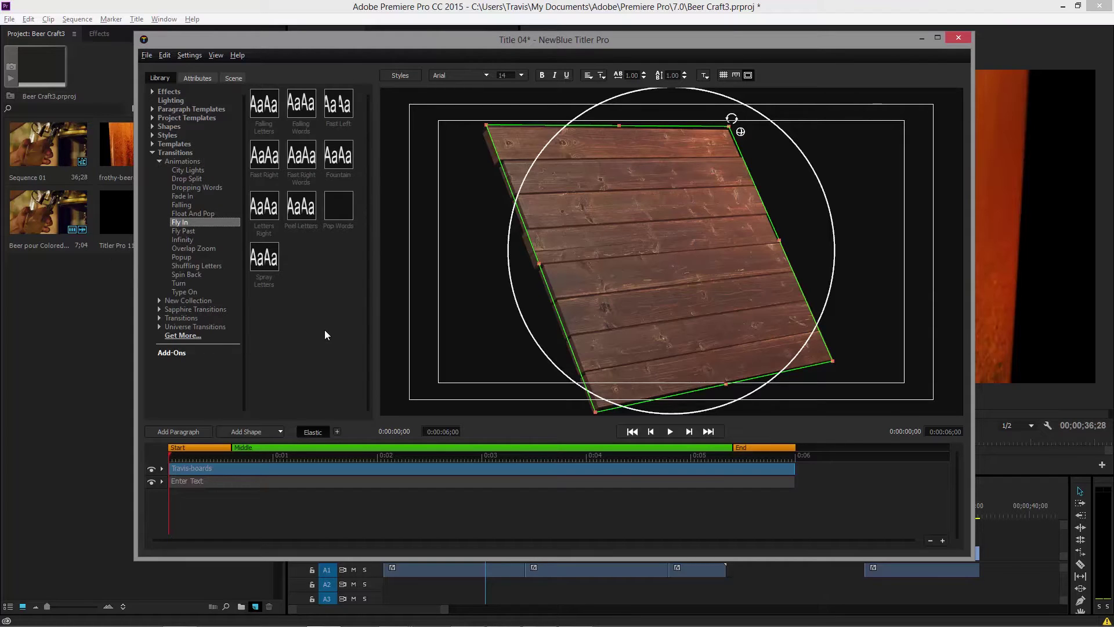
pyautogui.click(266, 110)
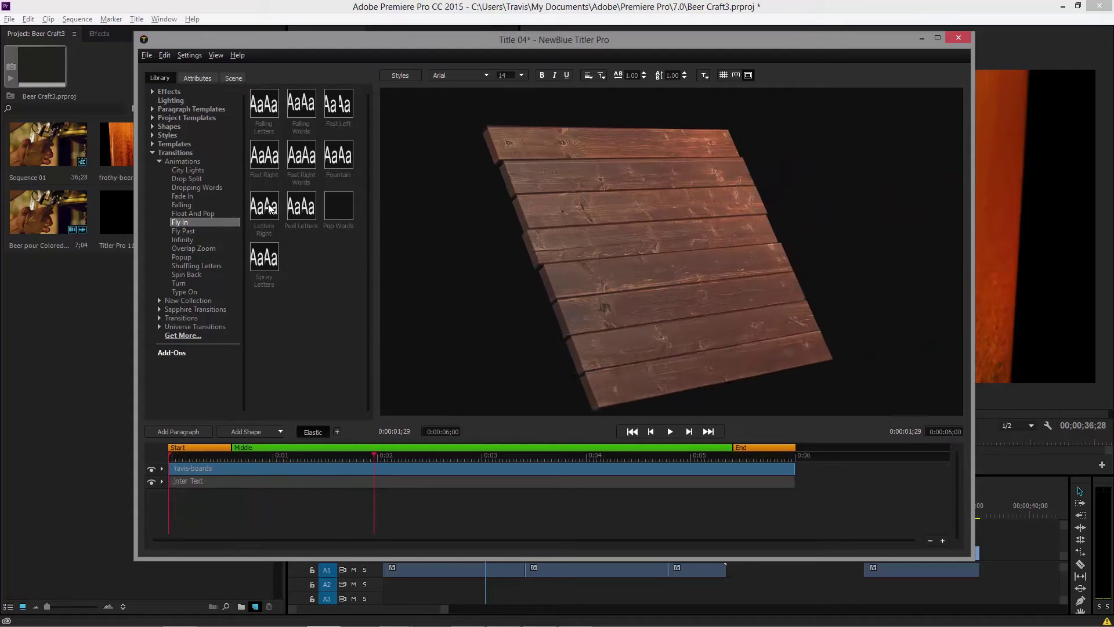
pyautogui.moveTo(270, 209); pyautogui.dragTo(604, 231)
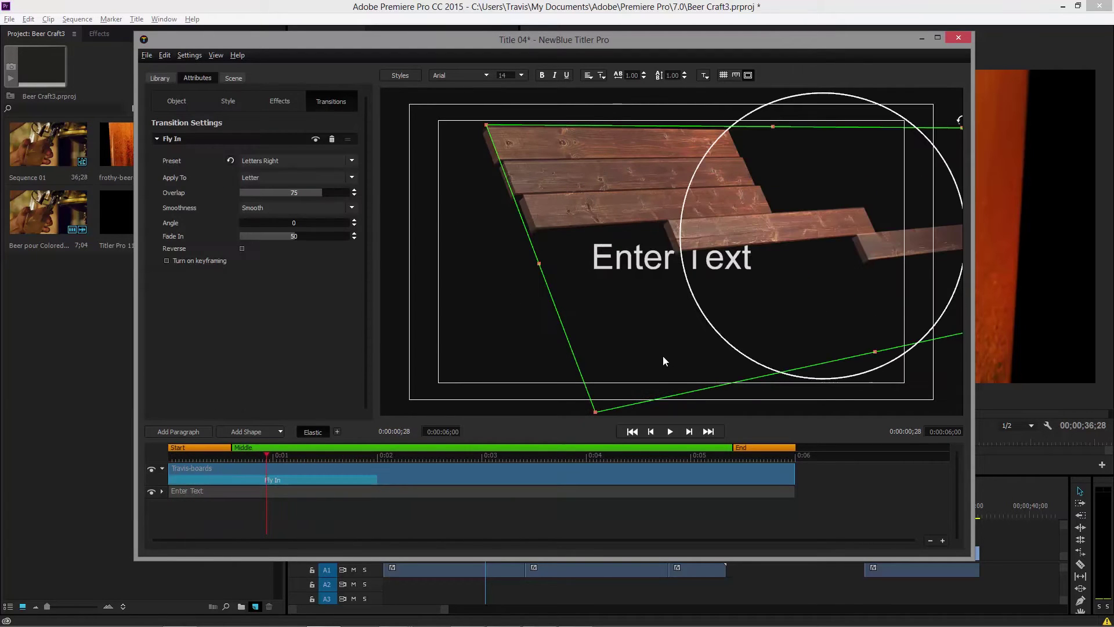
pyautogui.moveTo(262, 460); pyautogui.dragTo(342, 476)
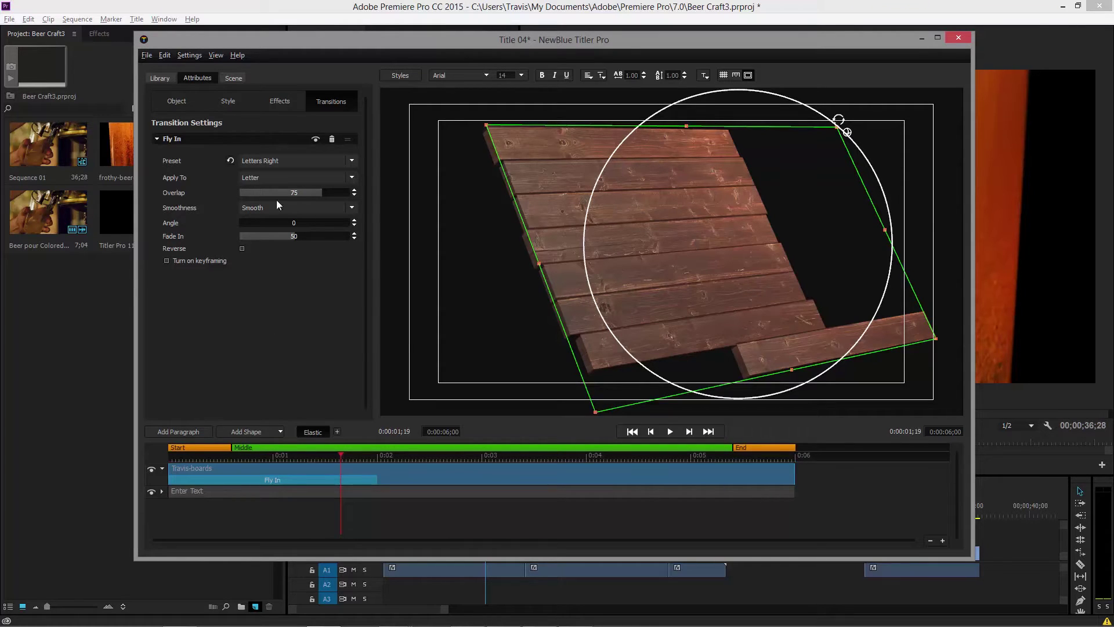
# Reset the boards' rotation to flat and, at 3;07, scale them to 83 to fill the frame
pyautogui.click(185, 102)
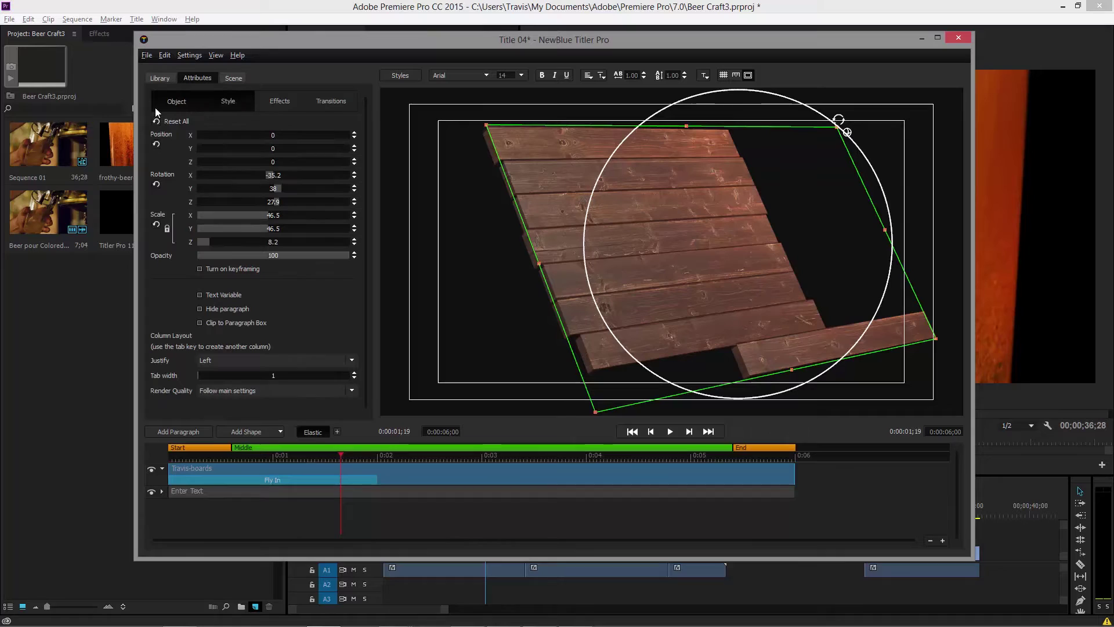
pyautogui.click(156, 186)
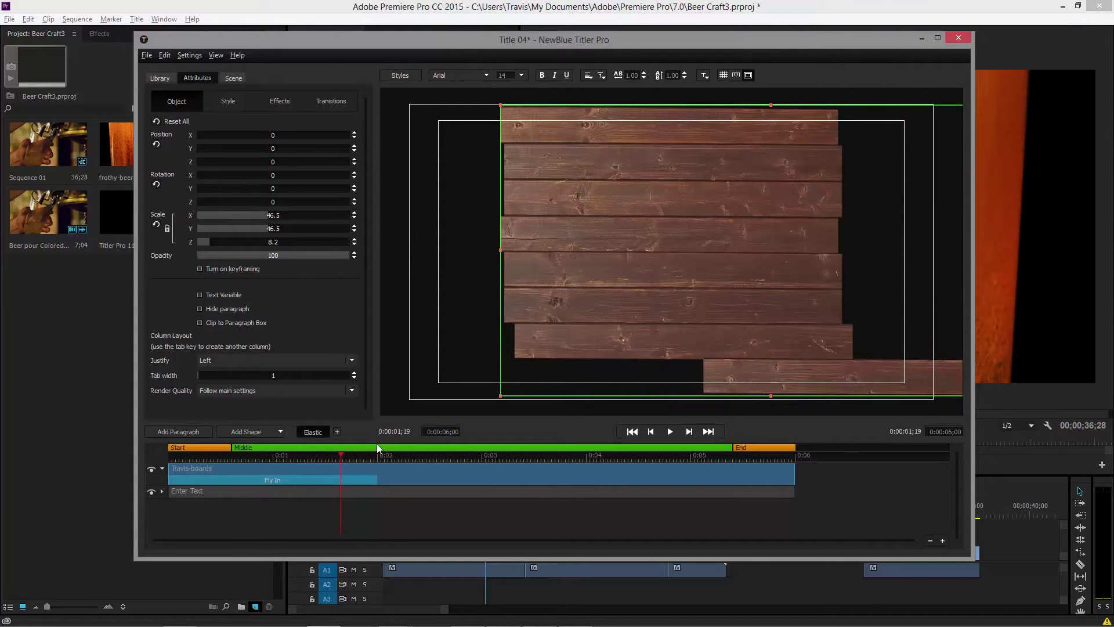
pyautogui.moveTo(362, 457); pyautogui.dragTo(506, 461)
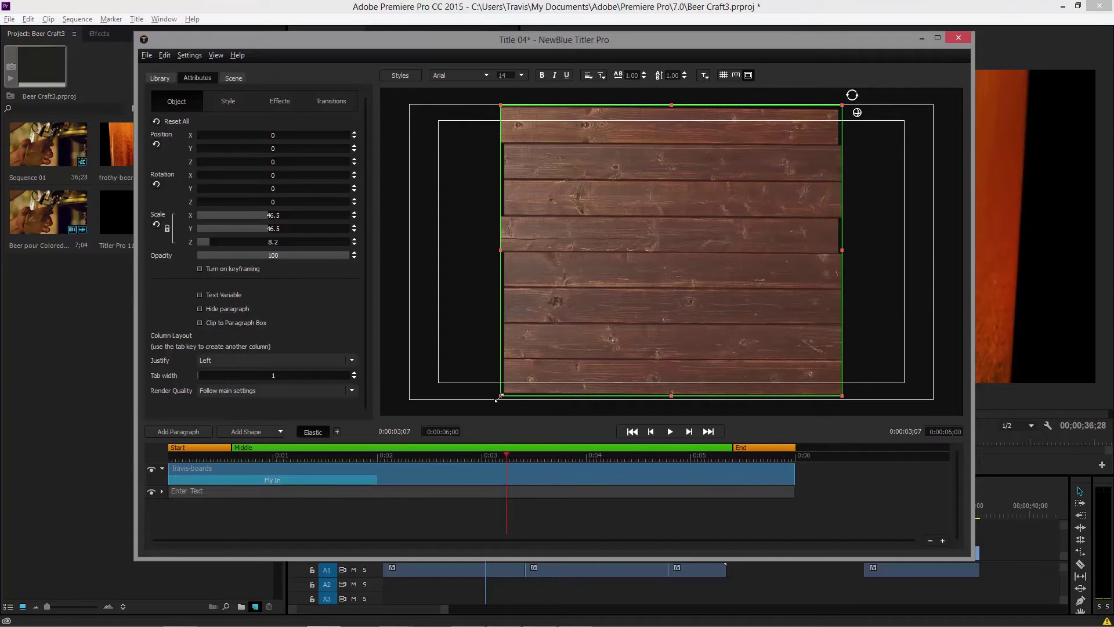
pyautogui.moveTo(498, 399); pyautogui.dragTo(309, 480)
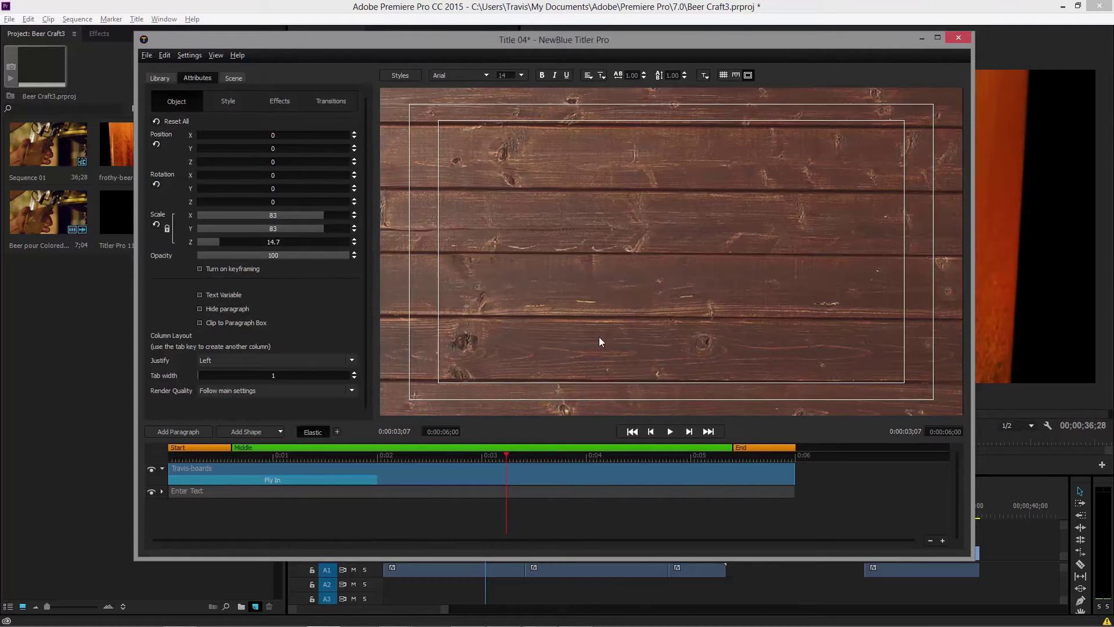
# Move the Enter Text layer above the boards and replace its text with 'The India Pale Ale'
pyautogui.click(488, 493)
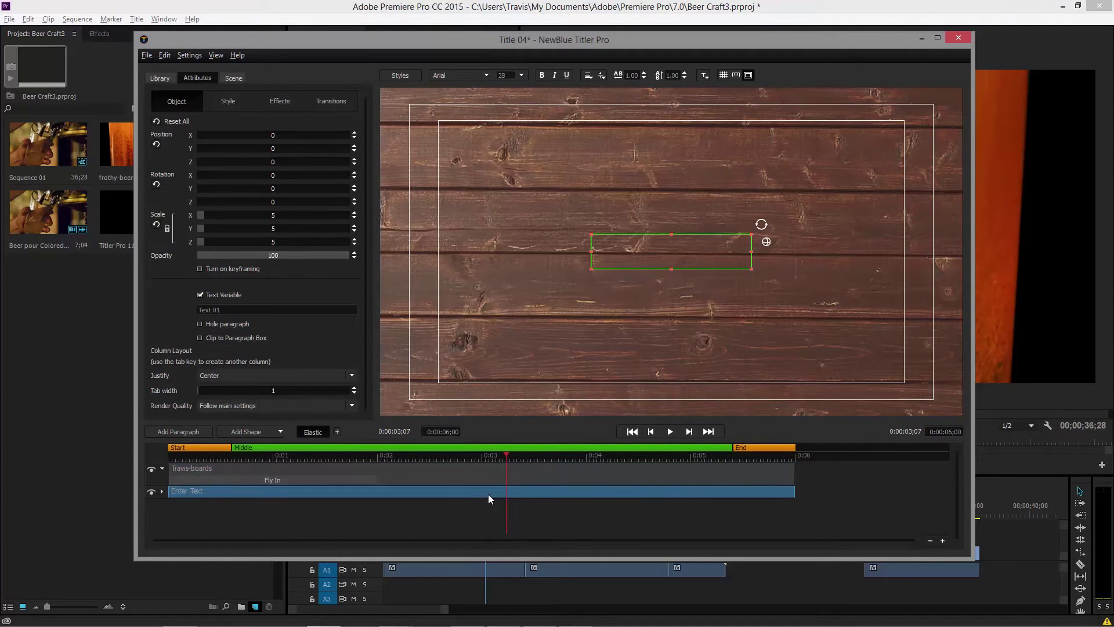
pyautogui.moveTo(488, 493); pyautogui.dragTo(488, 466)
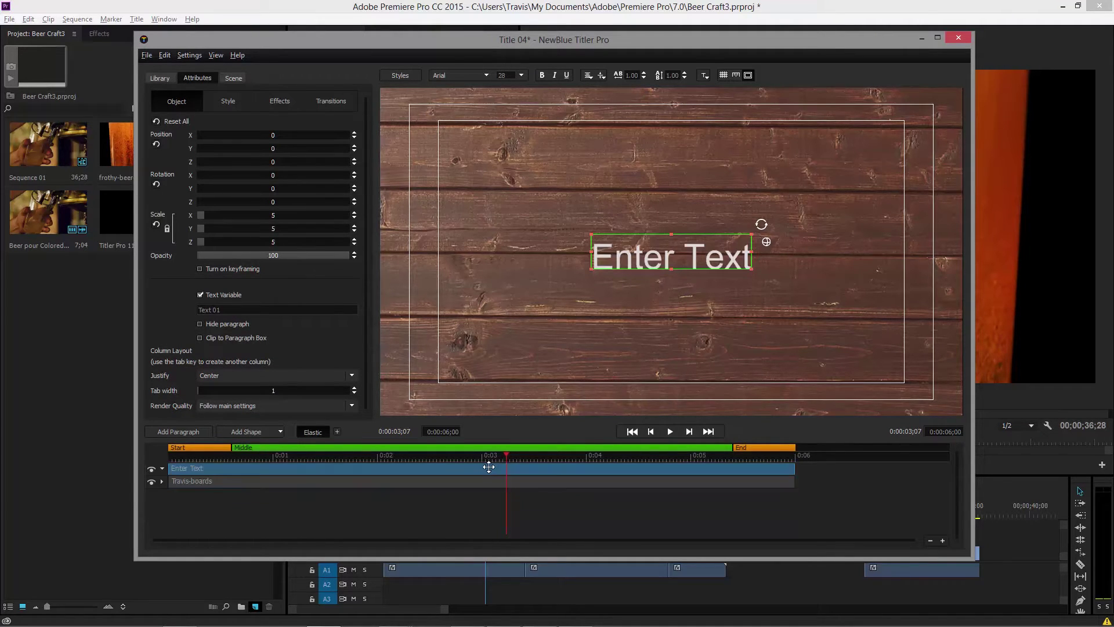
pyautogui.click(653, 262)
pyautogui.hotkey('ctrl', 'a')
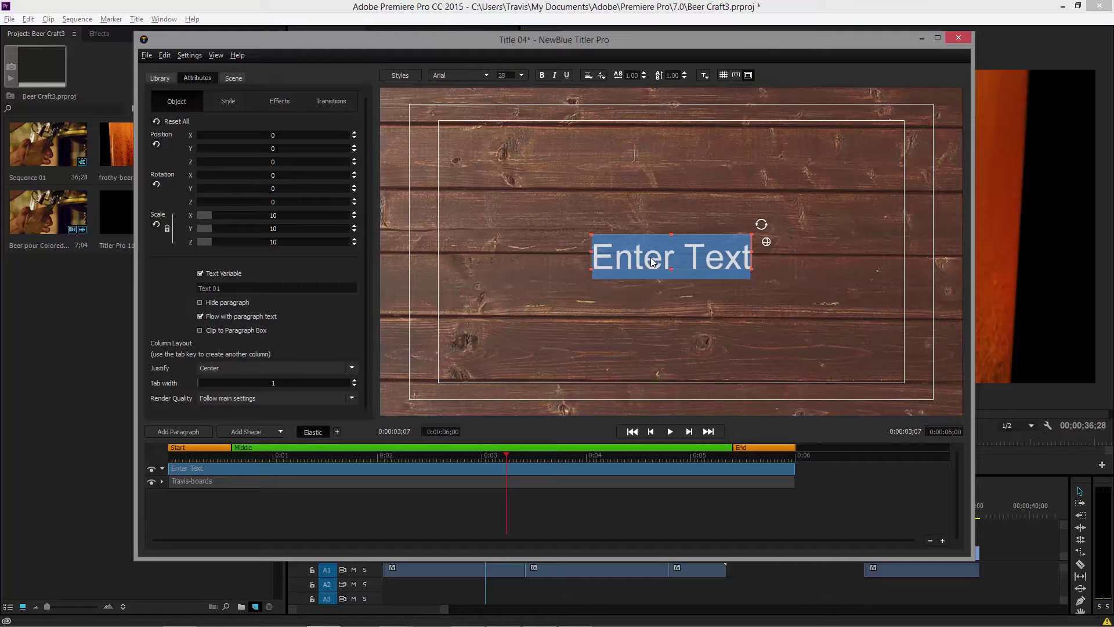
pyautogui.write('The In')
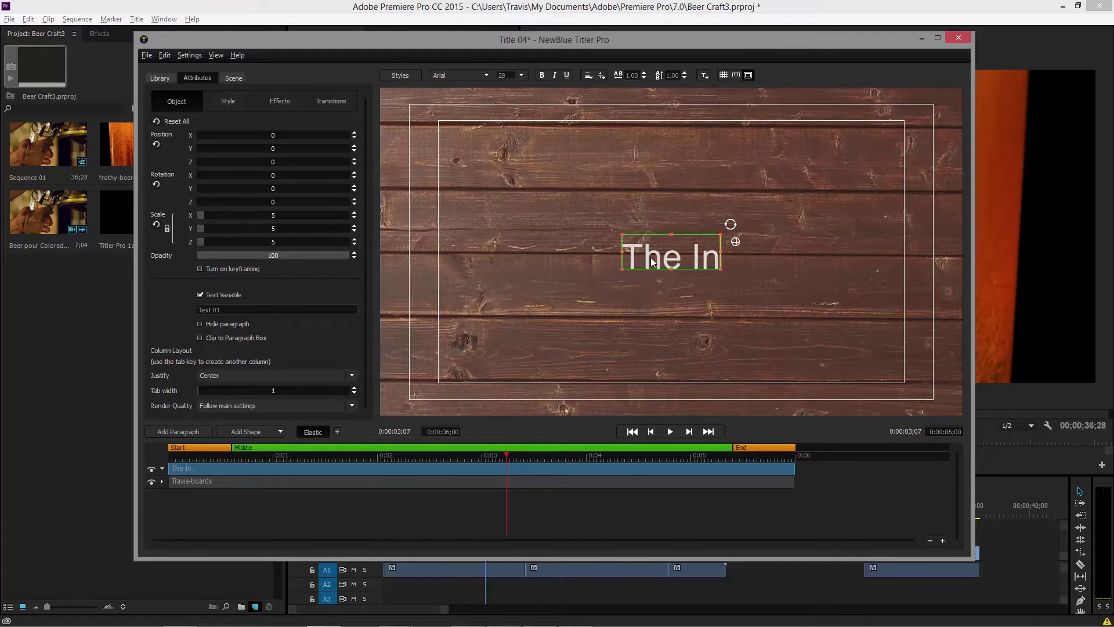
pyautogui.write('dia Pale Ale')
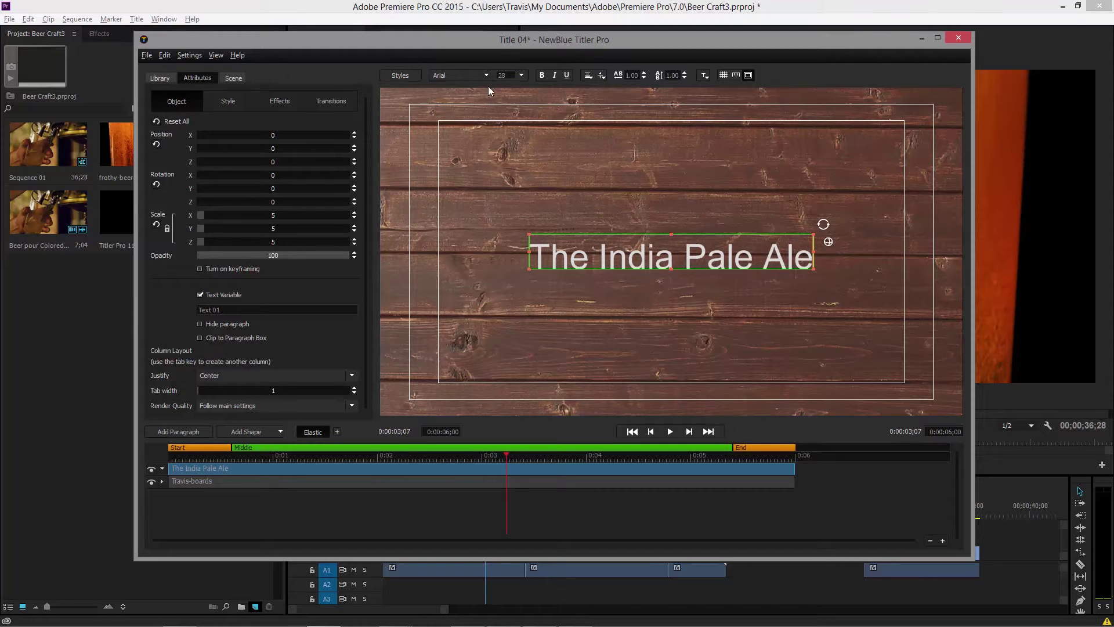
# Set the title font to Bernard MT Condensed
pyautogui.click(486, 75)
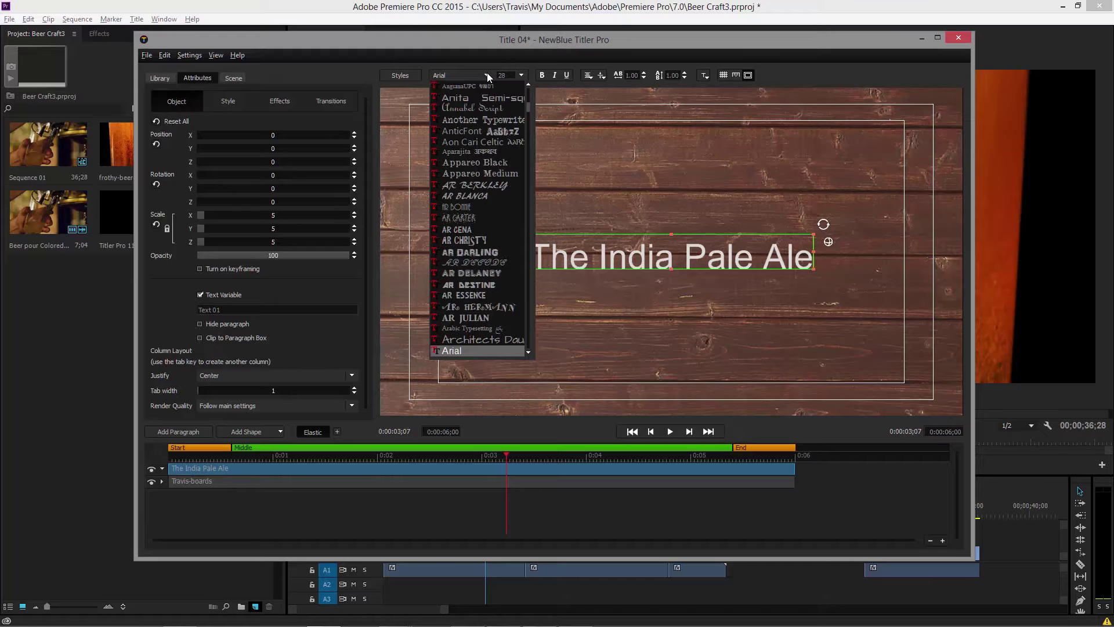
pyautogui.press('pagedown')
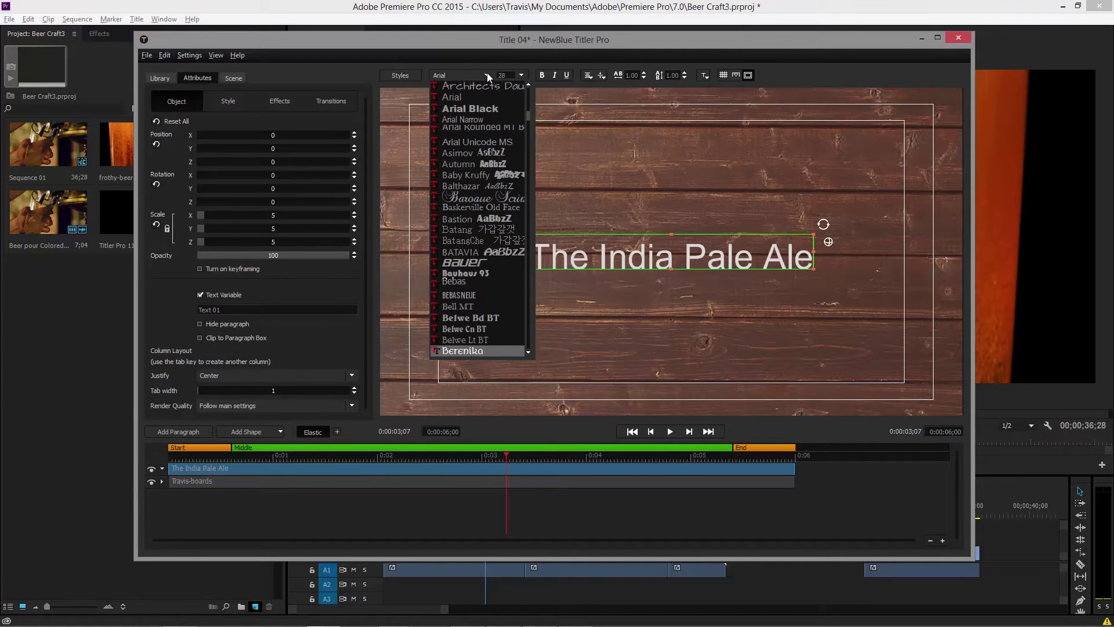
pyautogui.press('Down')
pyautogui.press('Down')
pyautogui.press('Down')
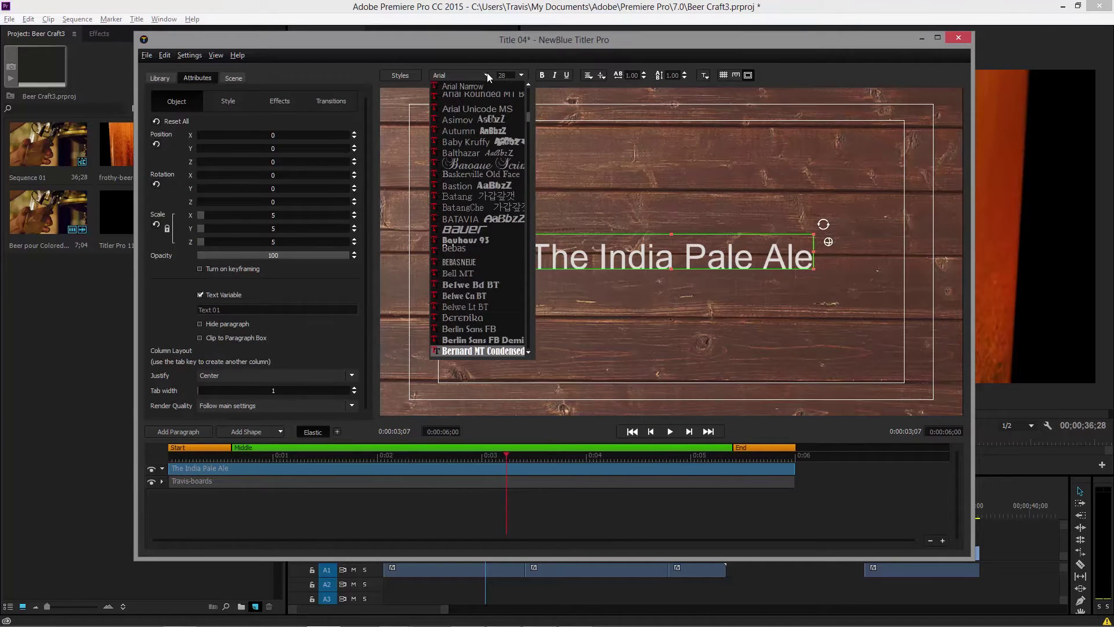
pyautogui.press('Return')
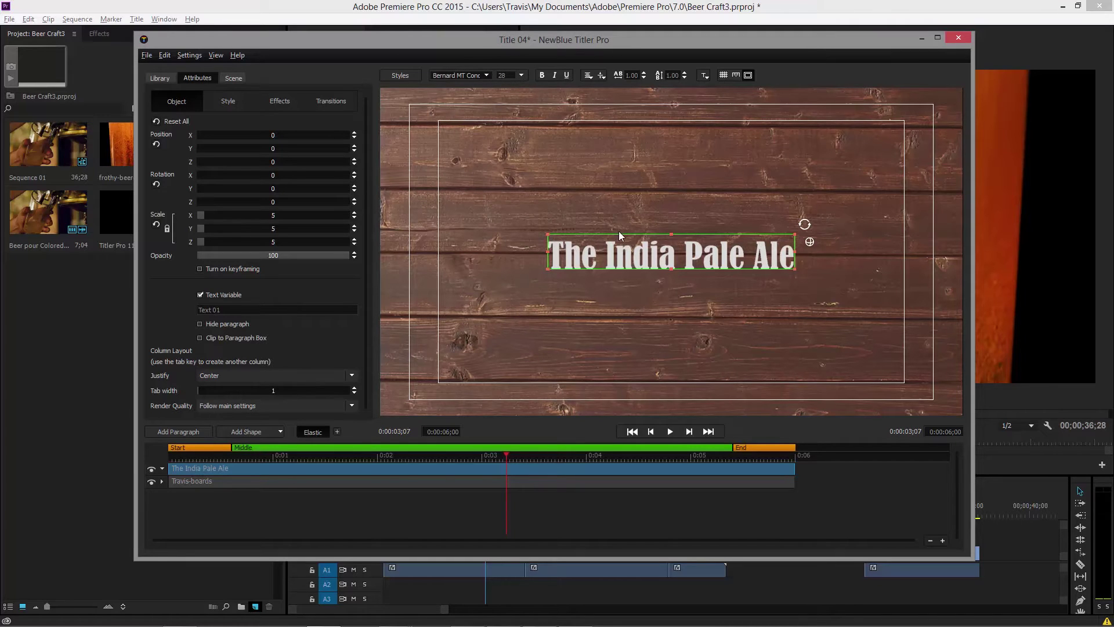
# Move the title to the top of the board and make 'The' rotated 29.3° and scaled to 7.1
pyautogui.moveTo(619, 235); pyautogui.dragTo(631, 110)
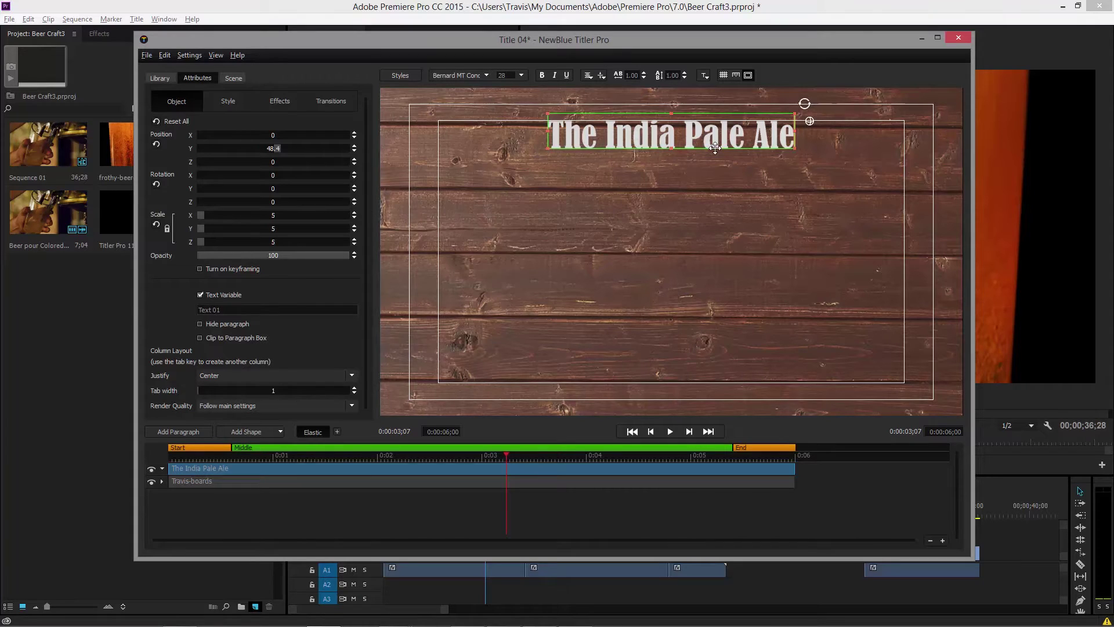
pyautogui.doubleClick(594, 142)
pyautogui.click(581, 143)
pyautogui.moveTo(555, 144); pyautogui.dragTo(609, 145)
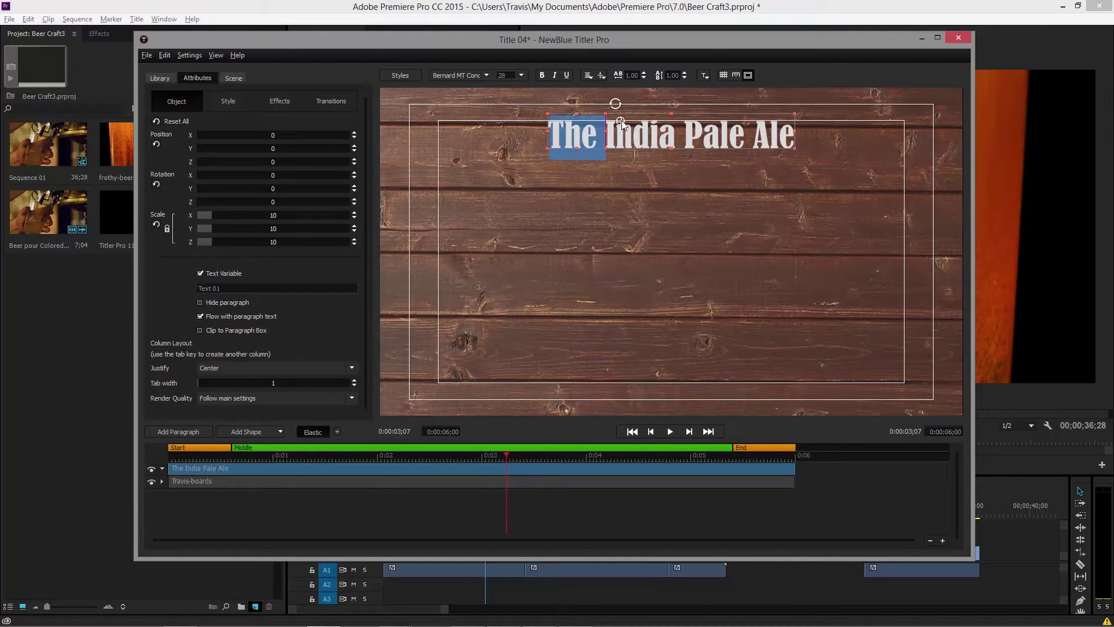
pyautogui.moveTo(615, 104); pyautogui.dragTo(608, 80)
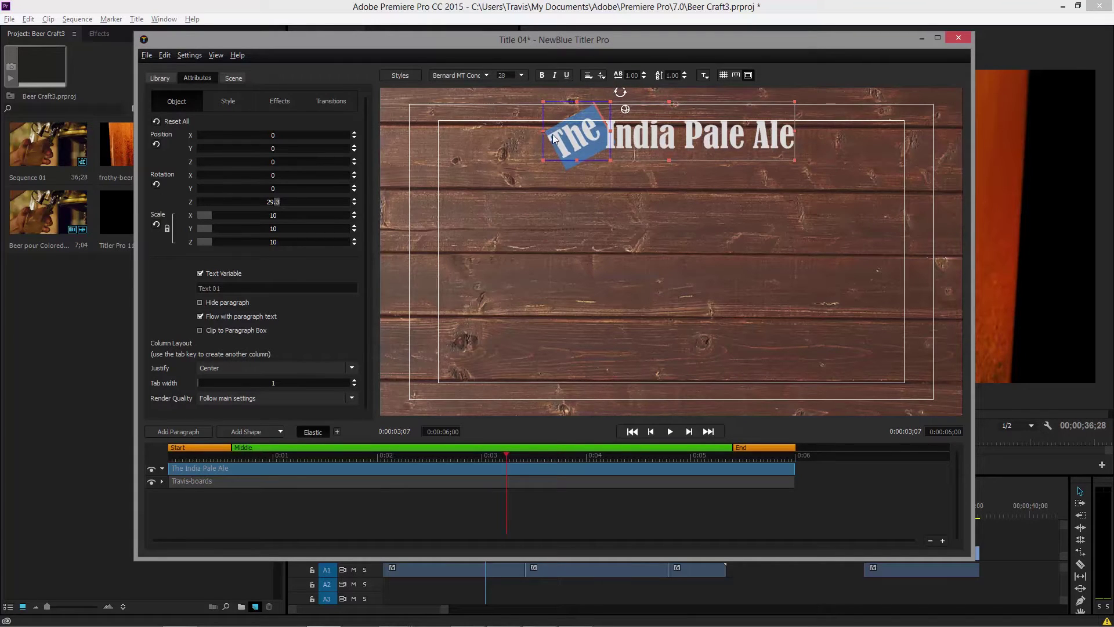
pyautogui.moveTo(544, 159); pyautogui.dragTo(593, 138)
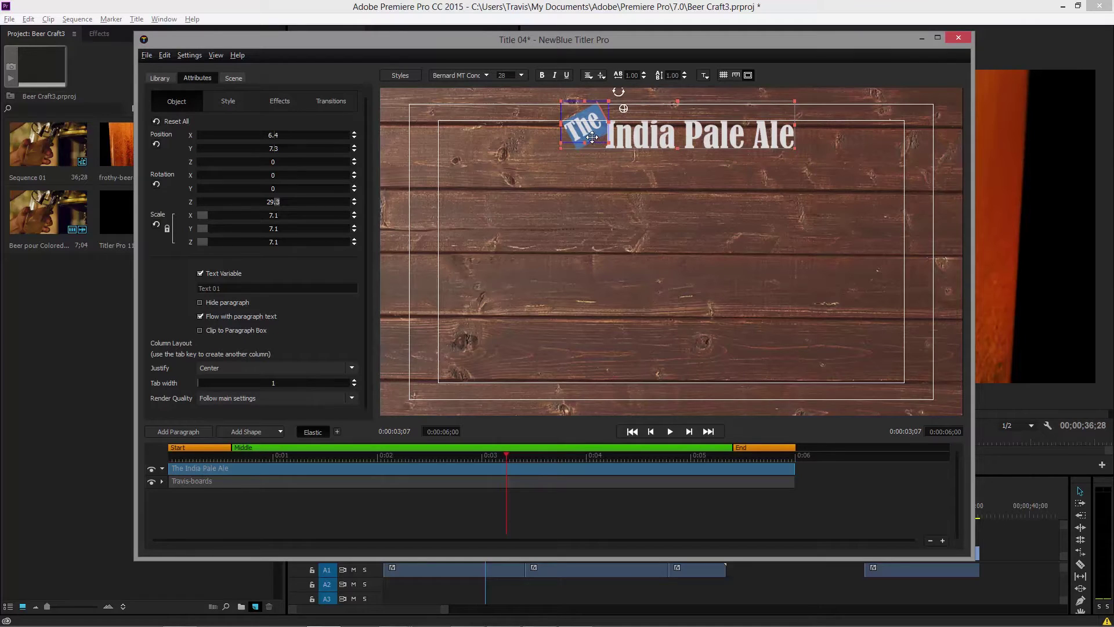
pyautogui.click(686, 206)
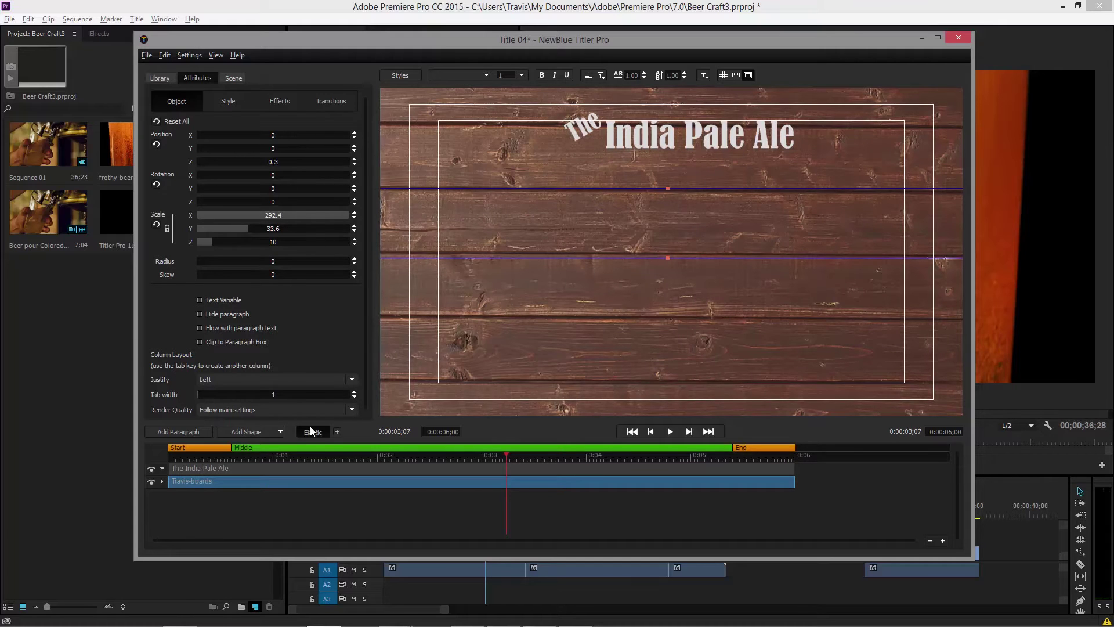
# Add a 'Yeast' paragraph at X -52.5, Y 11.2 that appears from 0:02
pyautogui.click(189, 432)
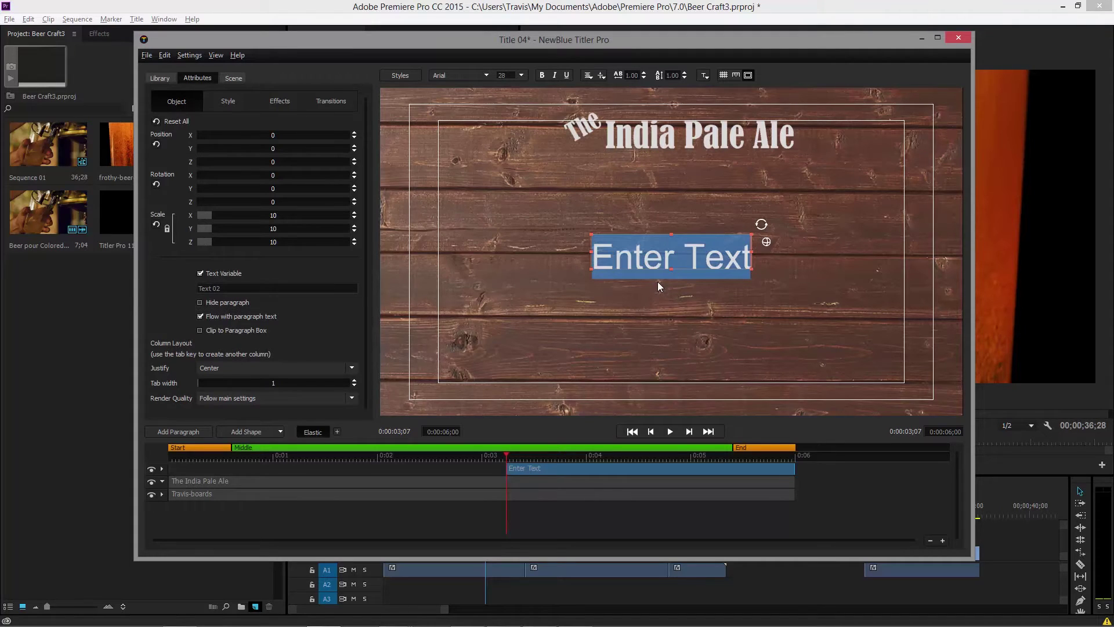
pyautogui.write('Yeast')
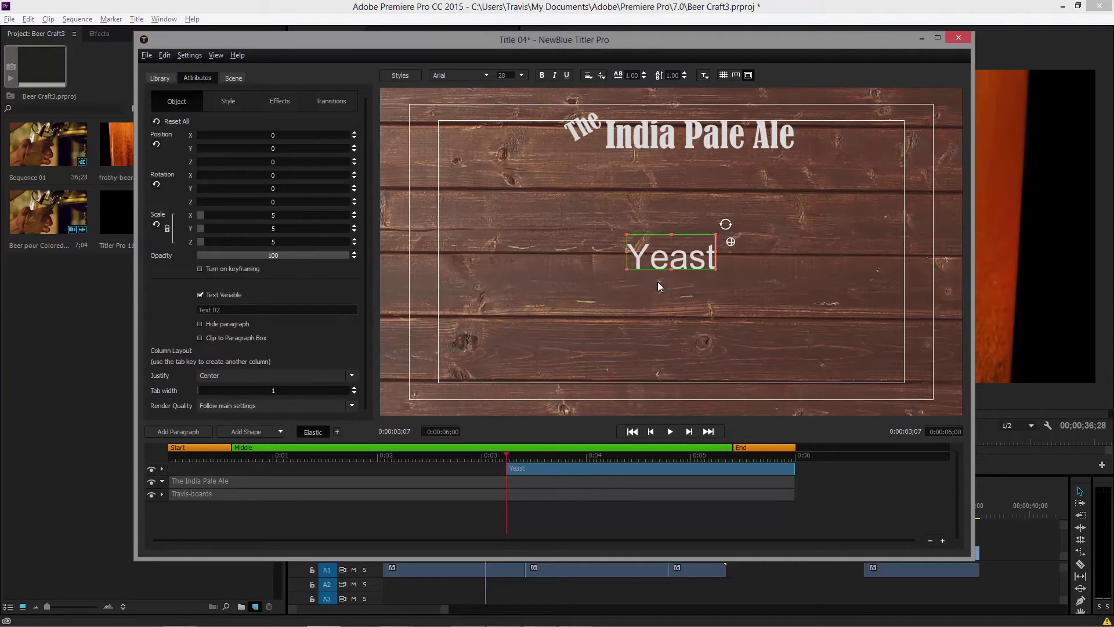
pyautogui.moveTo(656, 232); pyautogui.dragTo(525, 204)
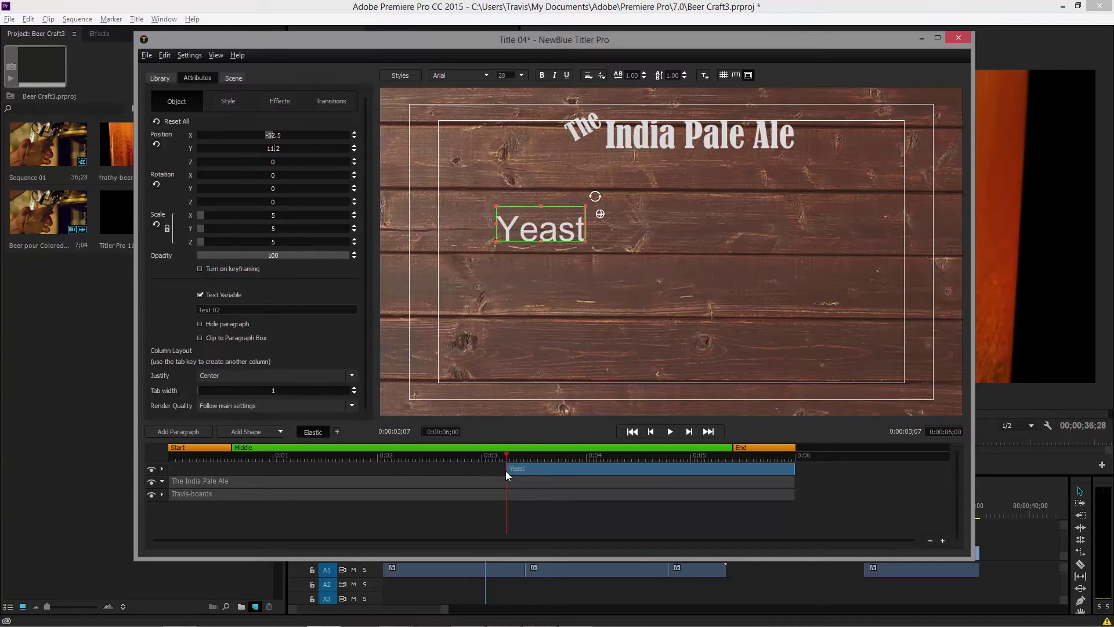
pyautogui.moveTo(506, 471); pyautogui.dragTo(385, 473)
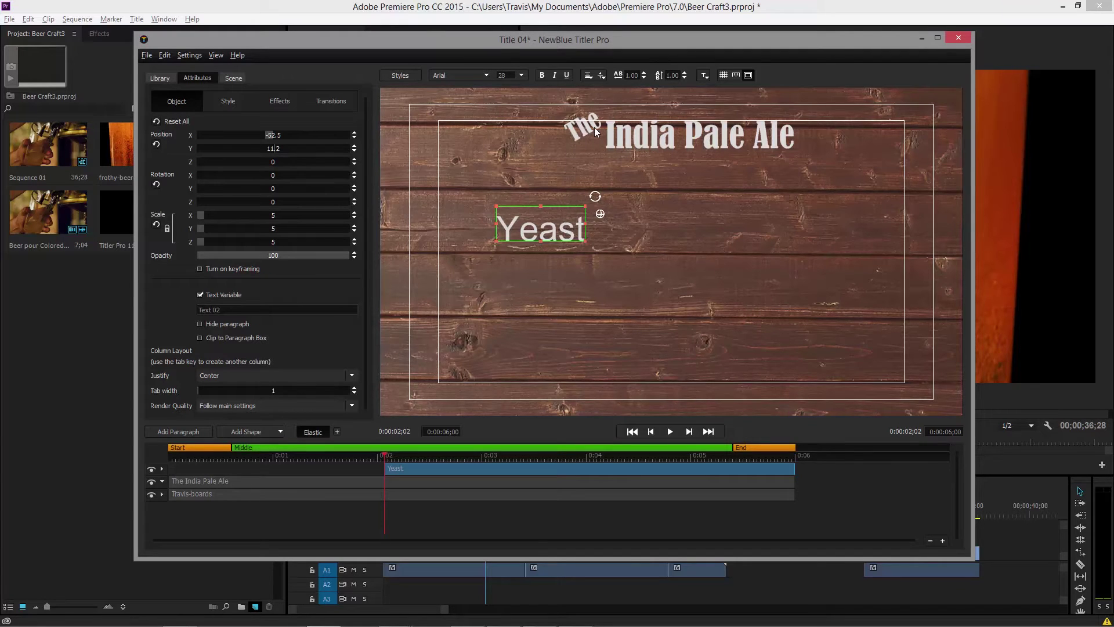
# Set the Yeast text to Left horizontal and Top vertical alignment
pyautogui.click(589, 76)
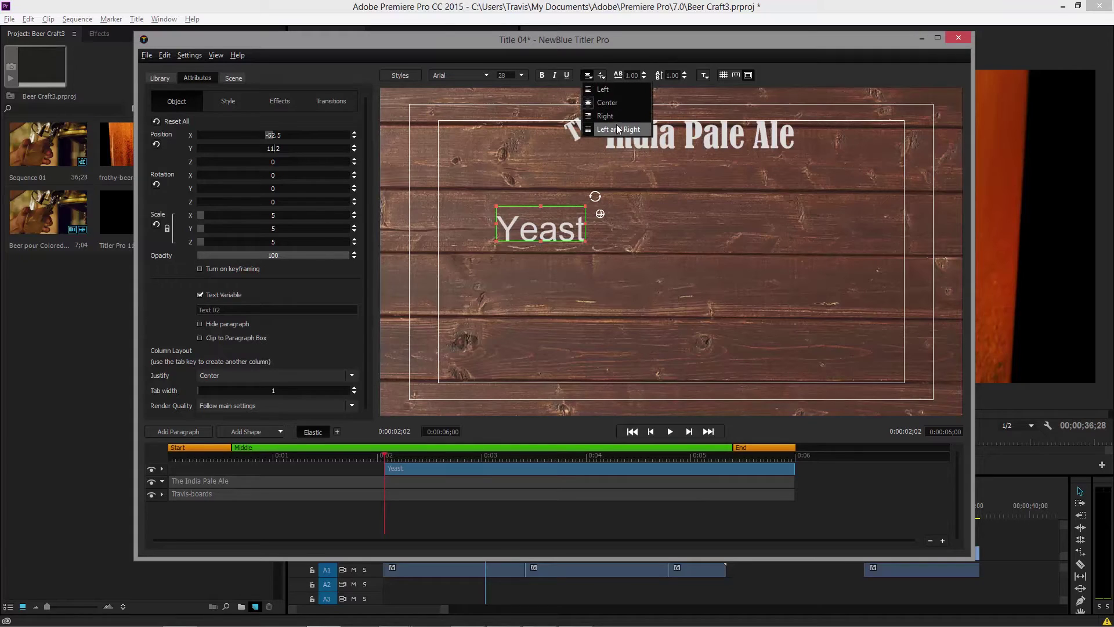
pyautogui.click(602, 89)
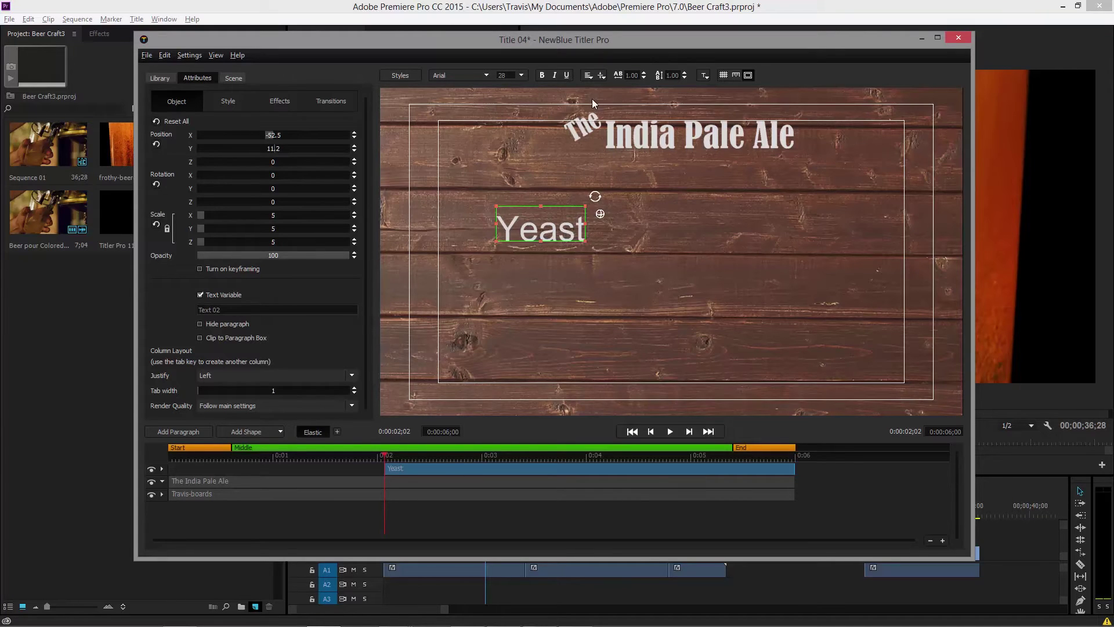
pyautogui.click(604, 76)
pyautogui.click(619, 89)
# Add 'Malt' and 'Hops' on their own lines below Yeast
pyautogui.click(572, 232)
pyautogui.press('Return')
pyautogui.write('Hops')
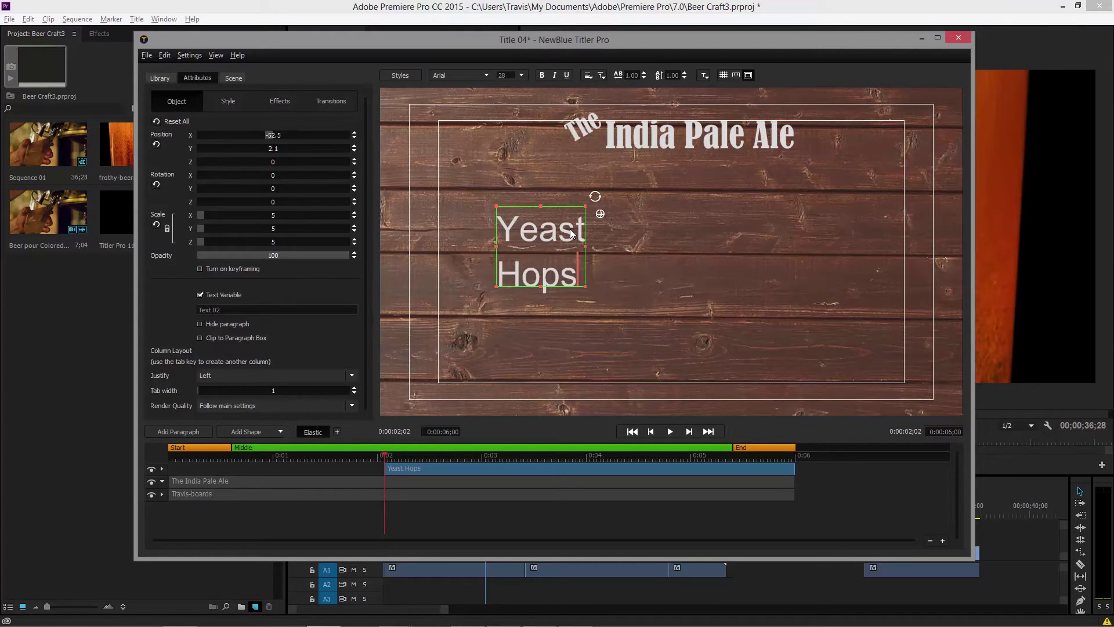
pyautogui.press('Return')
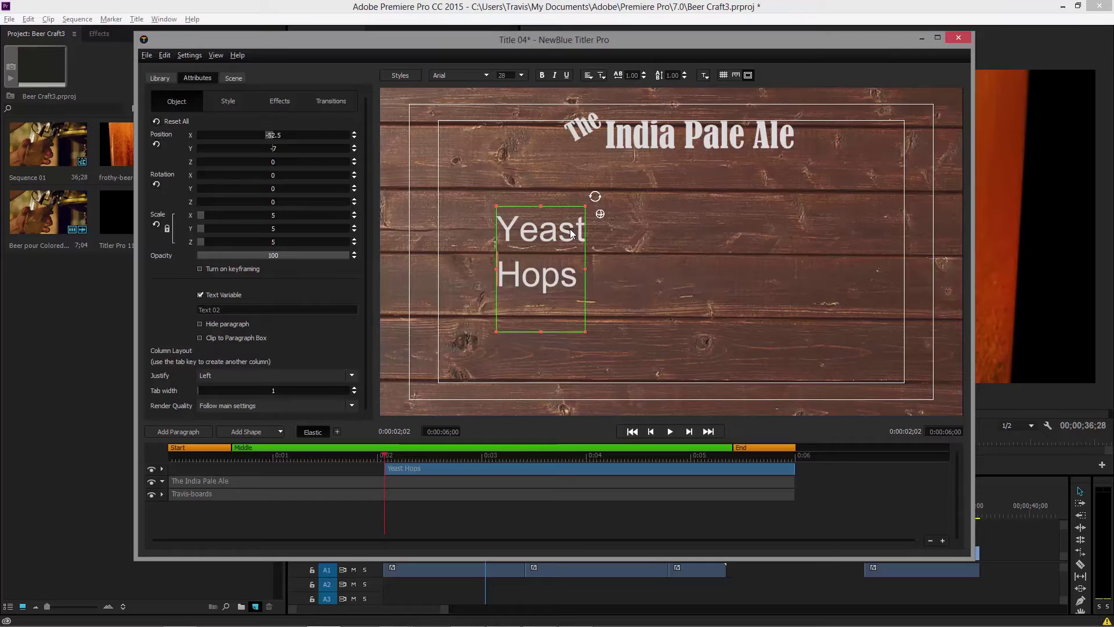
pyautogui.write('Malt')
pyautogui.press('Return')
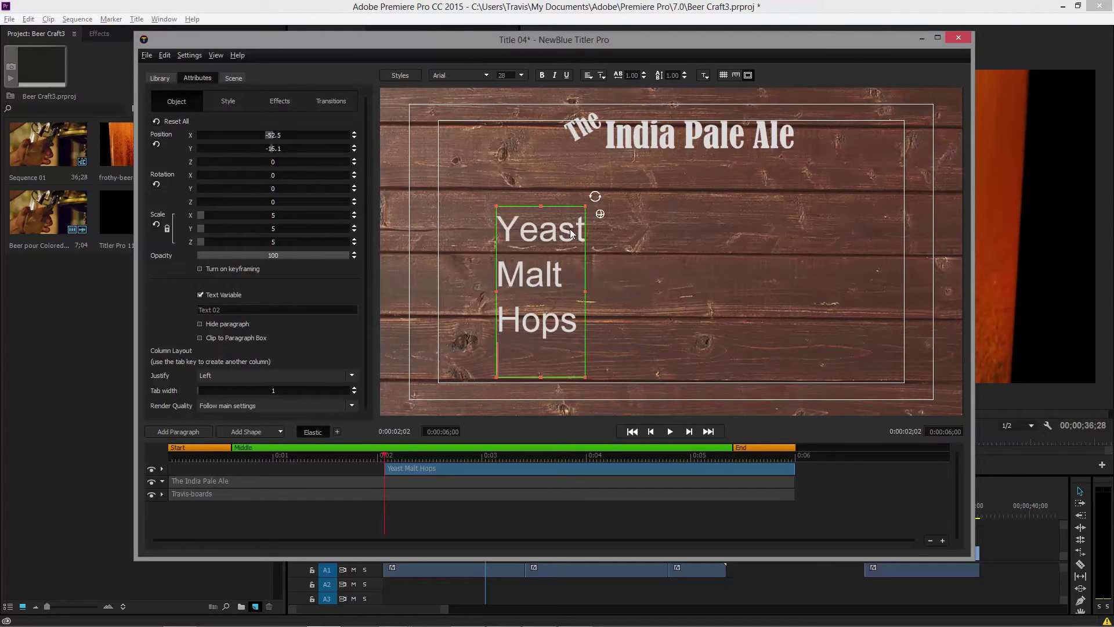
pyautogui.press('BackSpace')
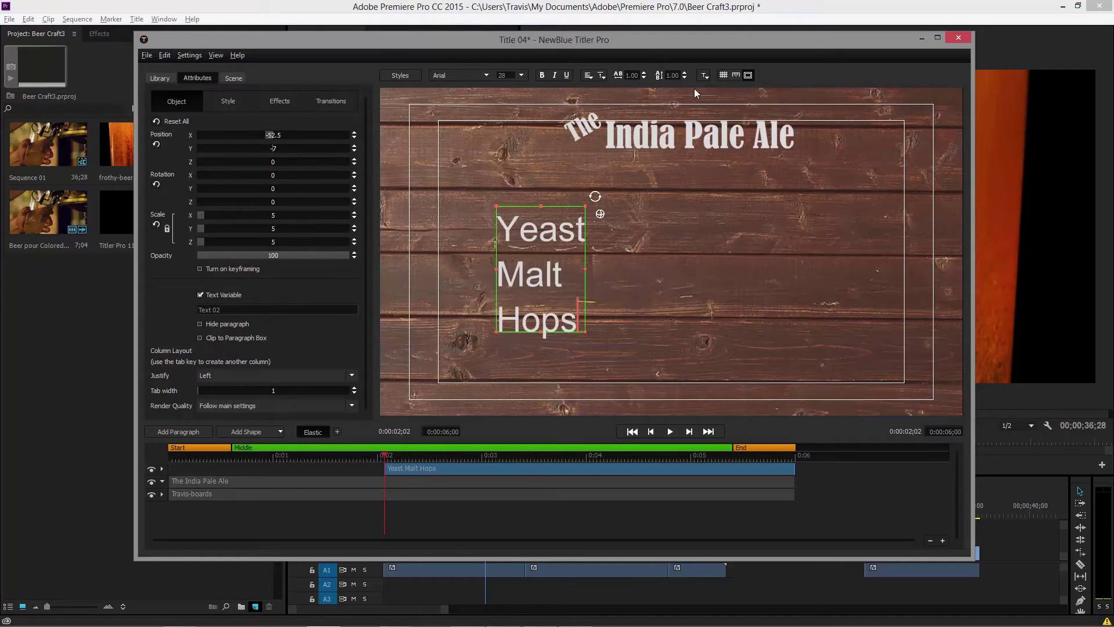
# Raise the ingredient list's line spacing to 1.25
pyautogui.click(684, 73)
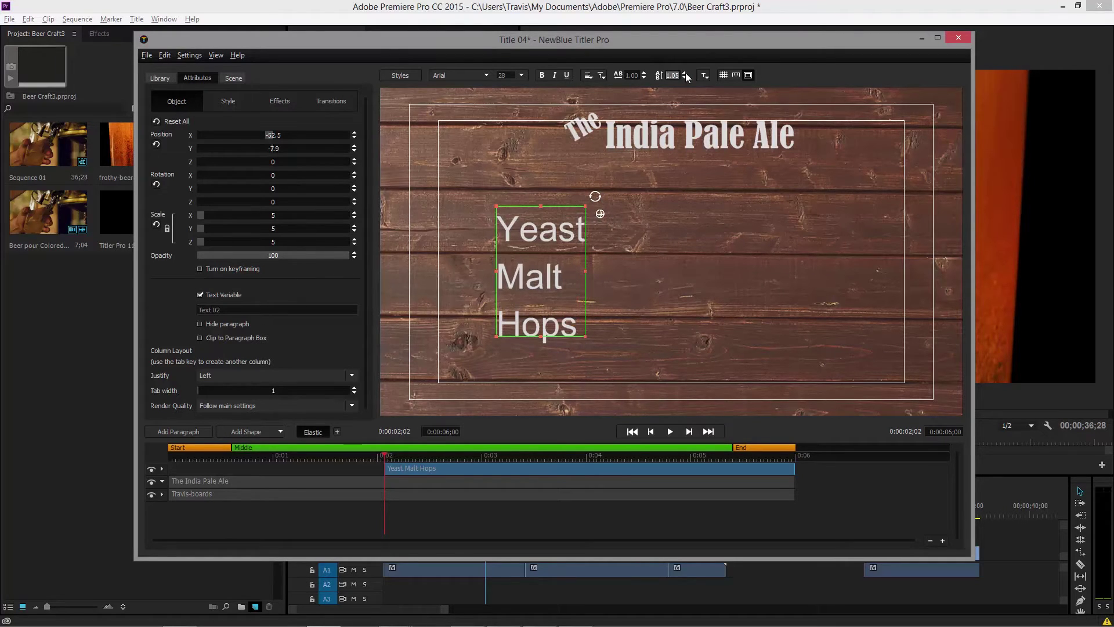
pyautogui.click(684, 73)
pyautogui.click(685, 73)
pyautogui.click(684, 73)
pyautogui.click(685, 73)
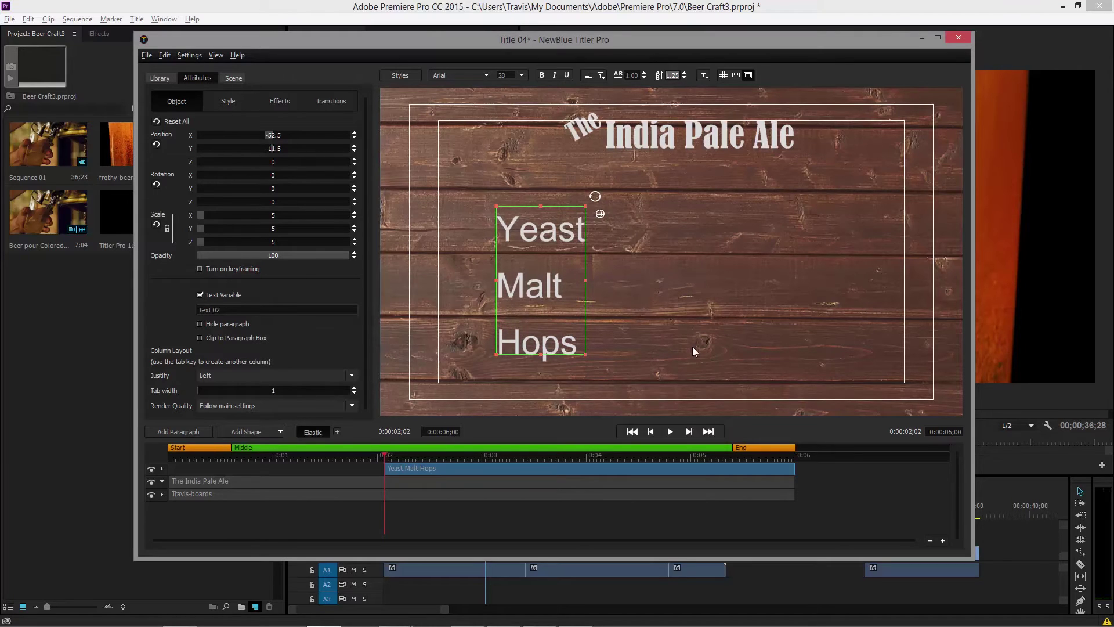
# Move the Travis-boards background to Position Y 15, then reselect the ingredient text
pyautogui.click(405, 495)
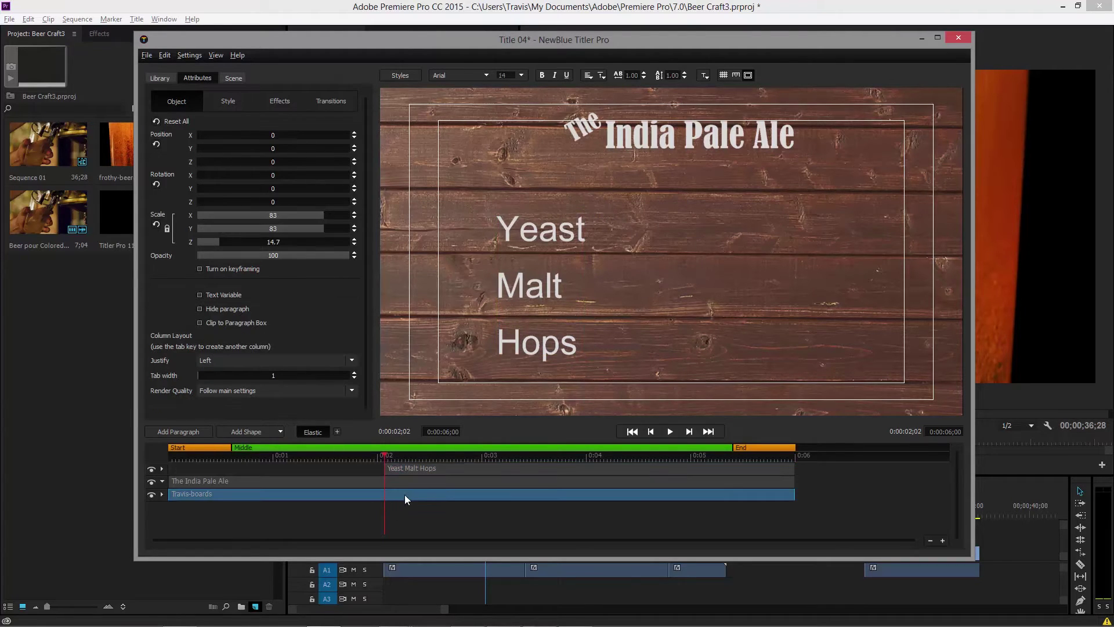
pyautogui.moveTo(275, 148); pyautogui.dragTo(279, 146)
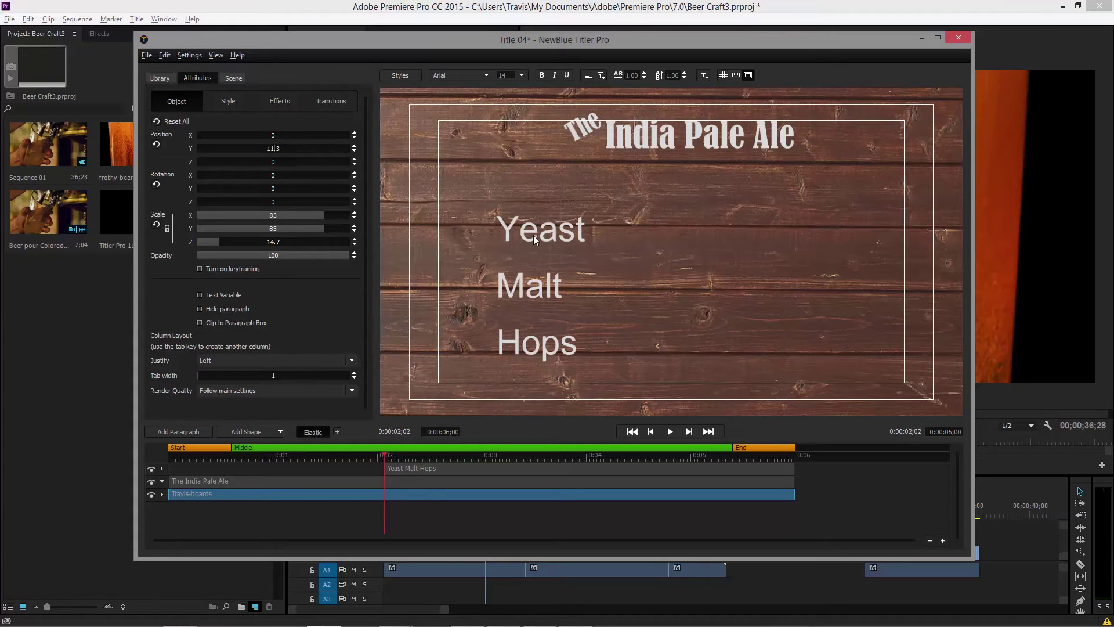
pyautogui.click(446, 468)
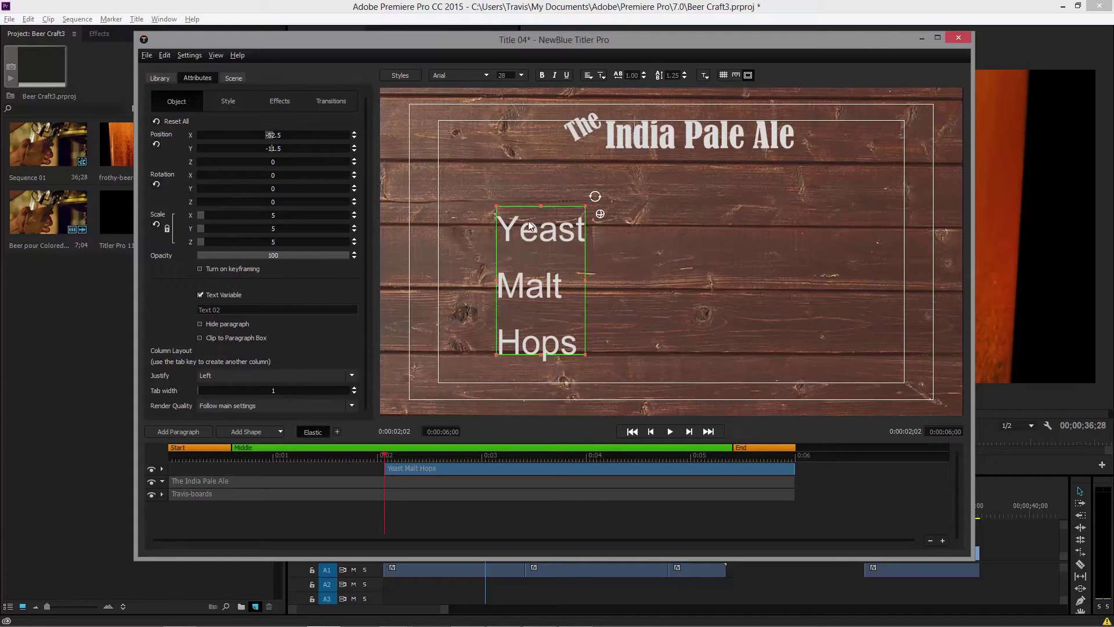
# Align the ingredient list to a new vertical guide and raise its line spacing from 1.25 to 1.40
pyautogui.moveTo(558, 209); pyautogui.dragTo(501, 182)
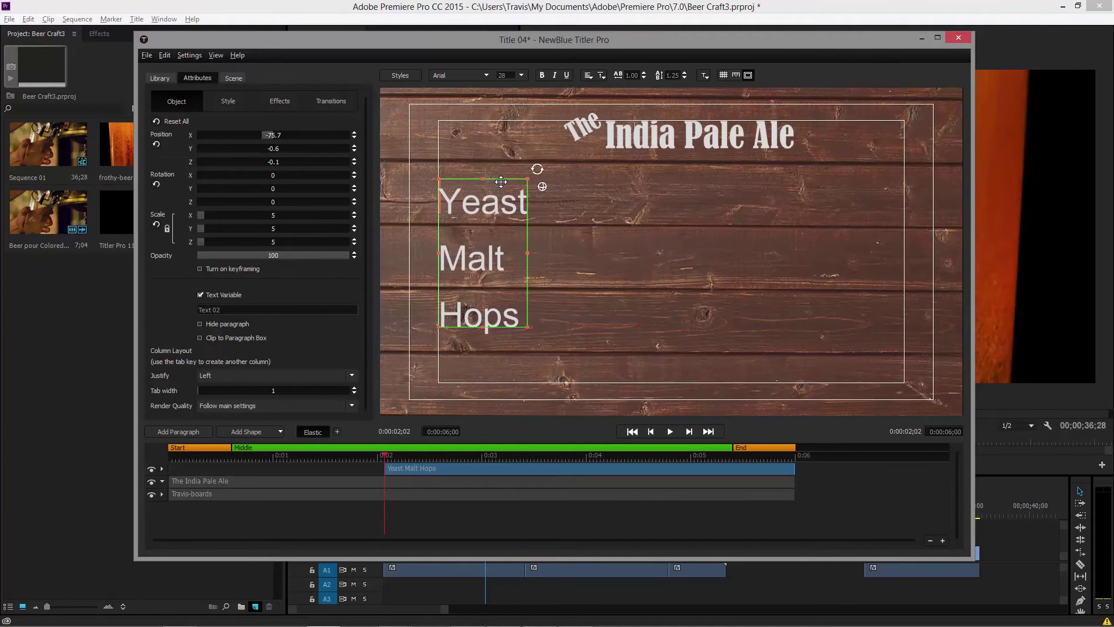
pyautogui.moveTo(500, 182); pyautogui.dragTo(573, 186)
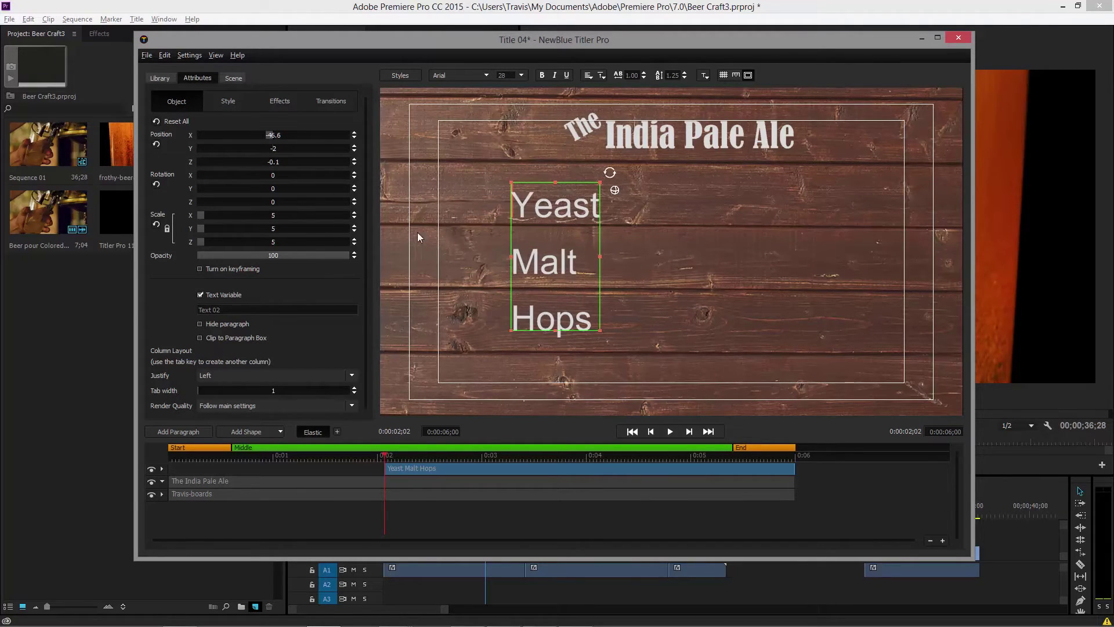
pyautogui.click(736, 75)
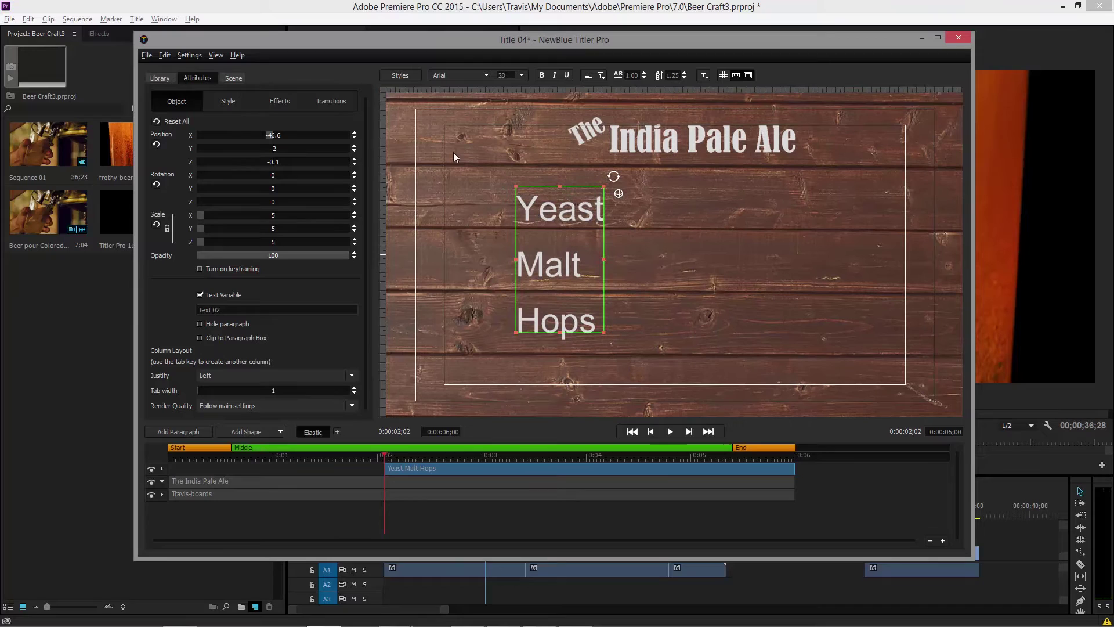
pyautogui.moveTo(382, 203); pyautogui.dragTo(467, 220)
pyautogui.moveTo(552, 187); pyautogui.dragTo(494, 179)
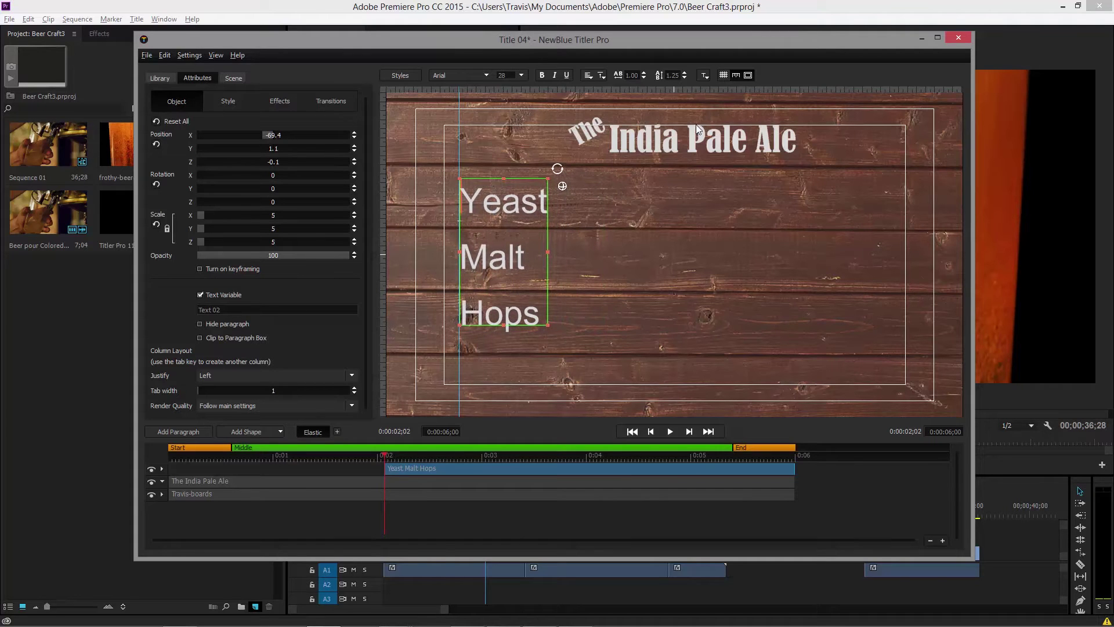
pyautogui.click(684, 72)
pyautogui.click(685, 73)
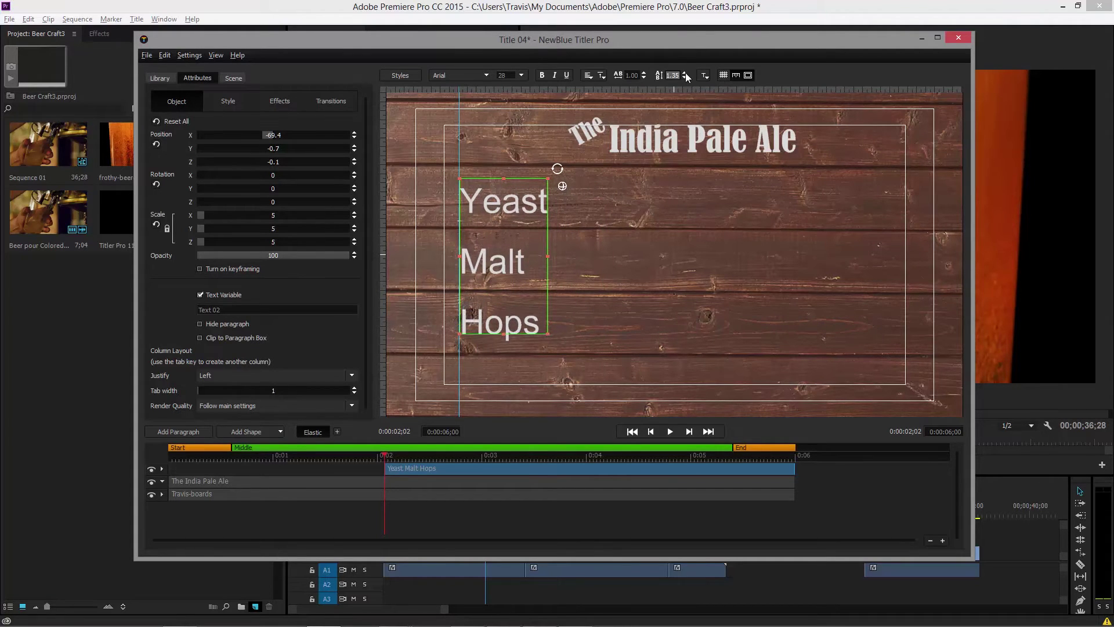
pyautogui.click(685, 72)
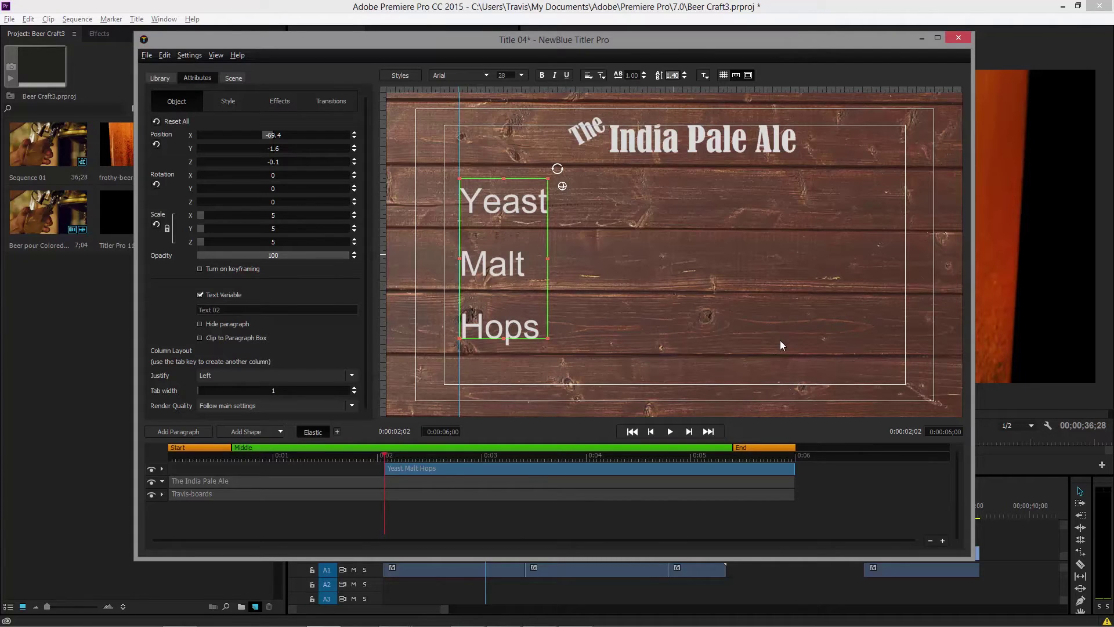
# Set the Yeast, Malt and Hops text in Berlin Sans FB
pyautogui.click(485, 76)
pyautogui.write('ber')
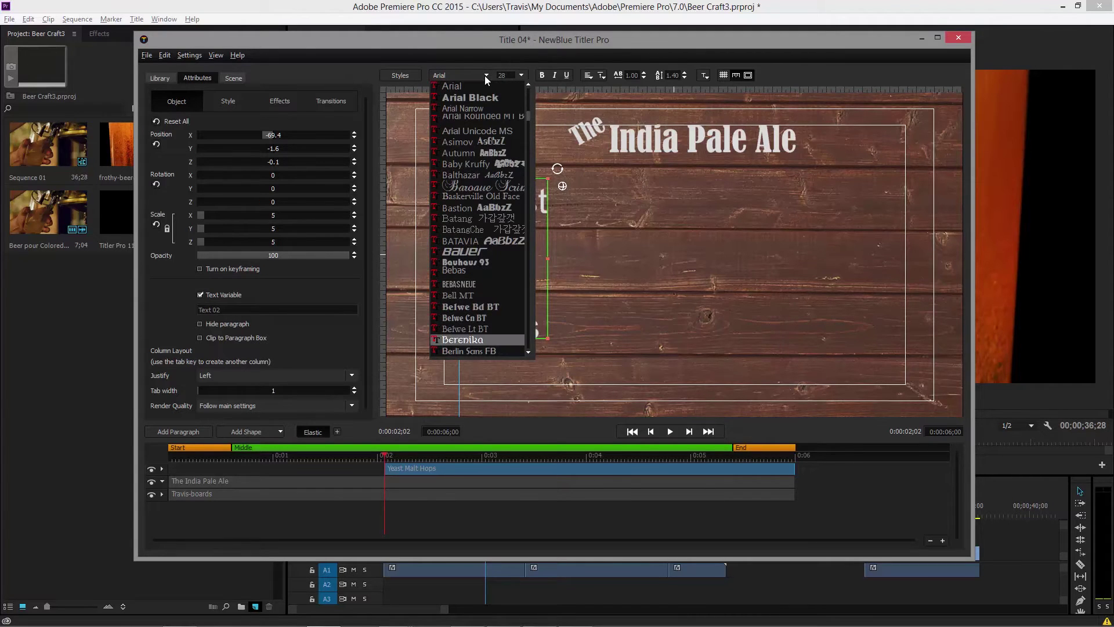
pyautogui.press('Down')
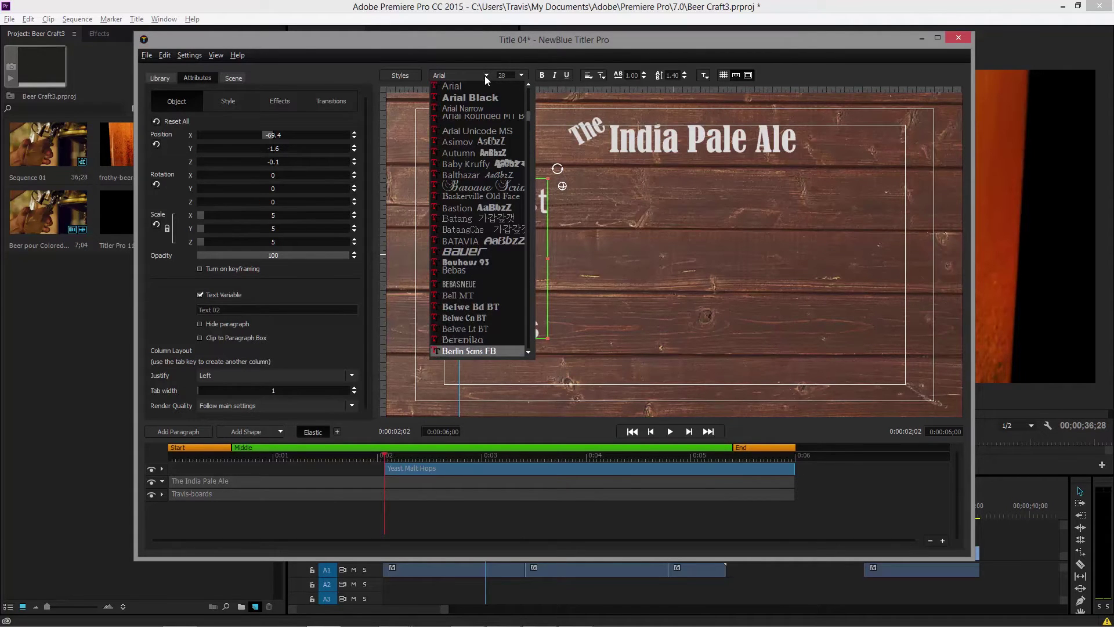
pyautogui.press('Return')
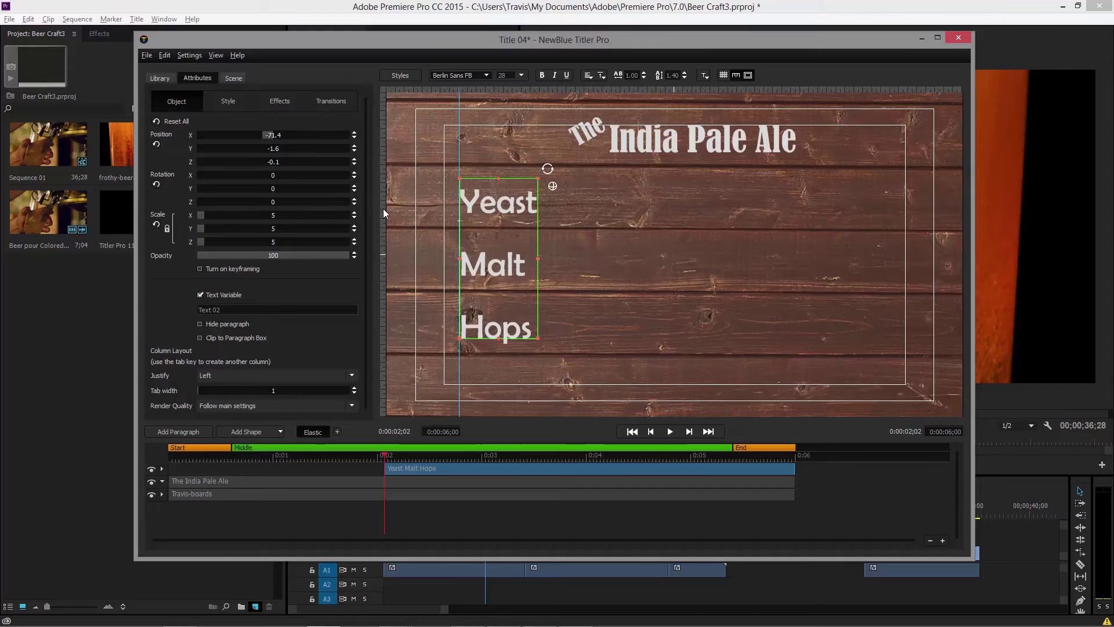
# Add a second vertical guide and nudge The India Pale Ale title left toward it
pyautogui.moveTo(463, 215); pyautogui.dragTo(609, 226)
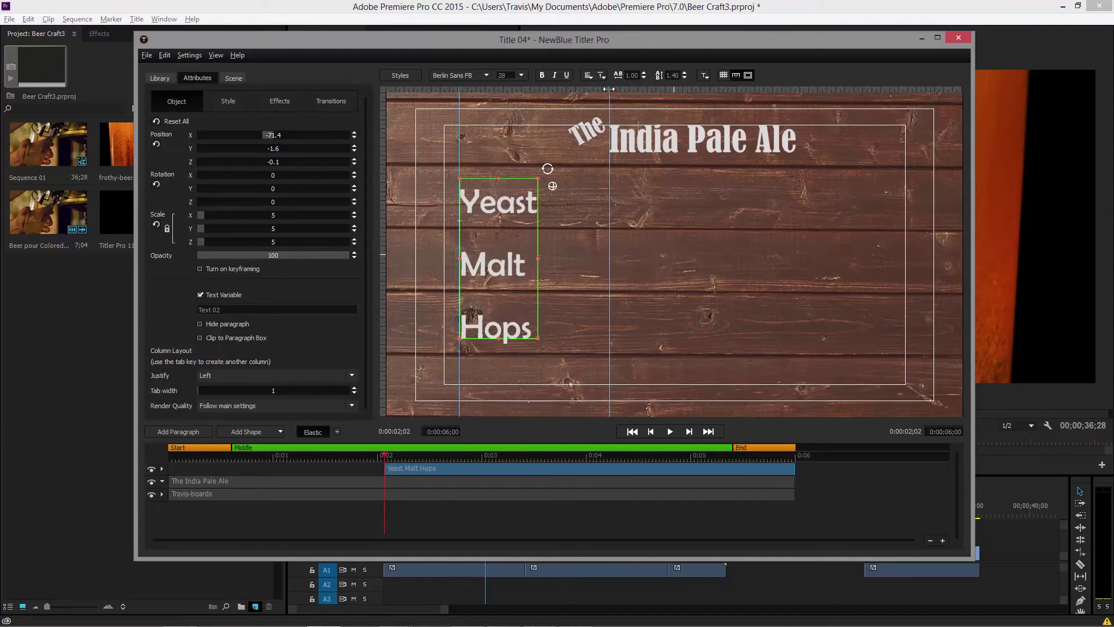
pyautogui.moveTo(608, 89); pyautogui.dragTo(593, 93)
pyautogui.click(644, 157)
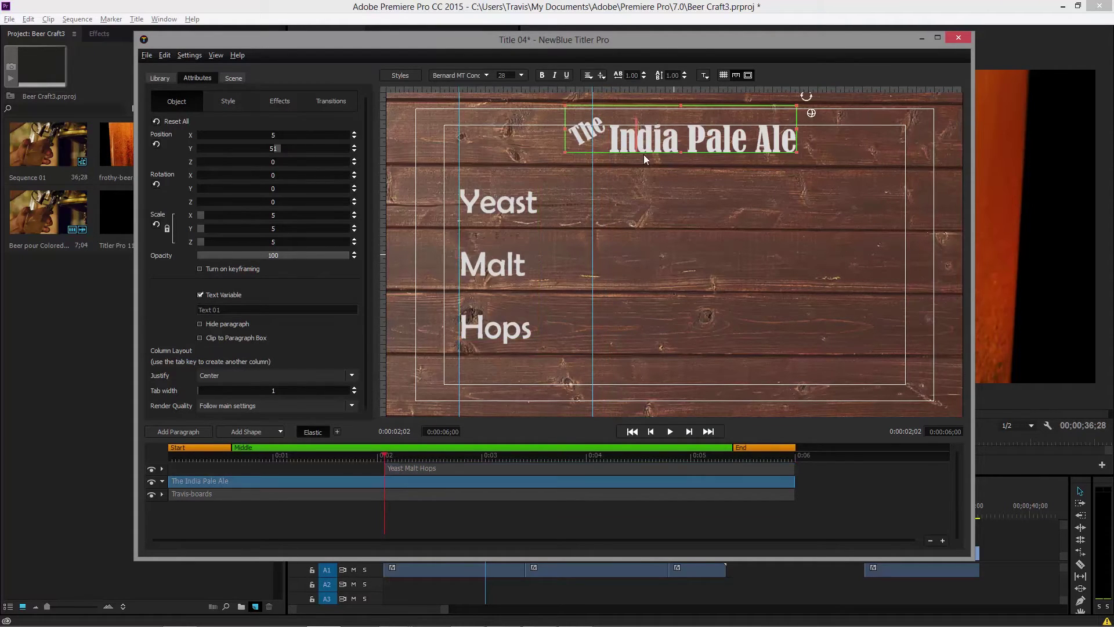
pyautogui.moveTo(643, 156); pyautogui.dragTo(630, 152)
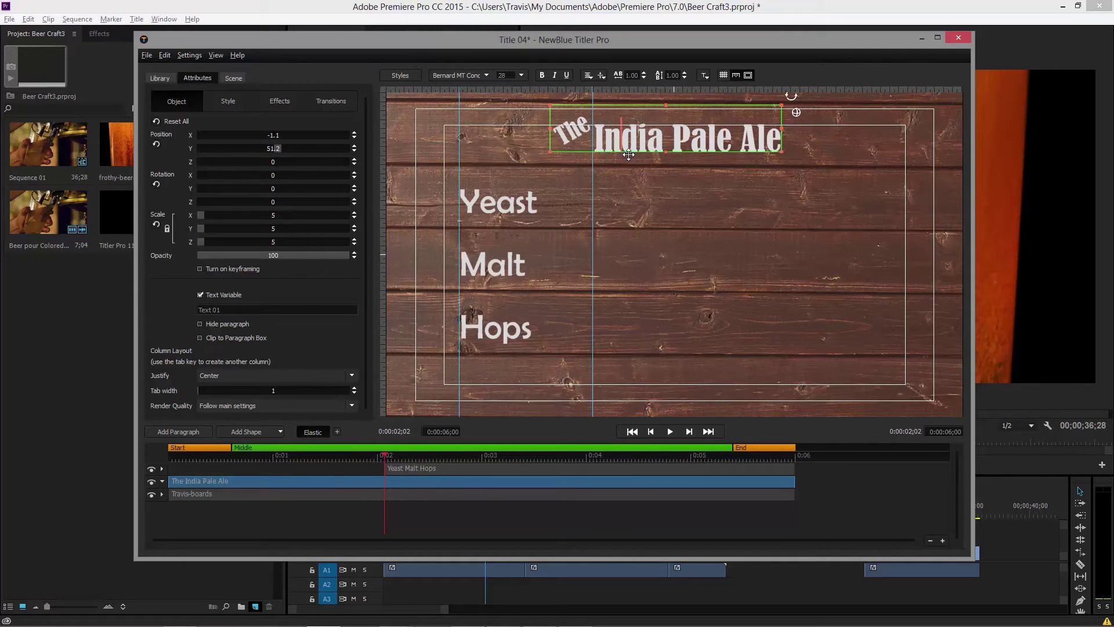
# Import the beer-glasses PSD, scale it to 41.2 and place it right of Hops
pyautogui.click(147, 58)
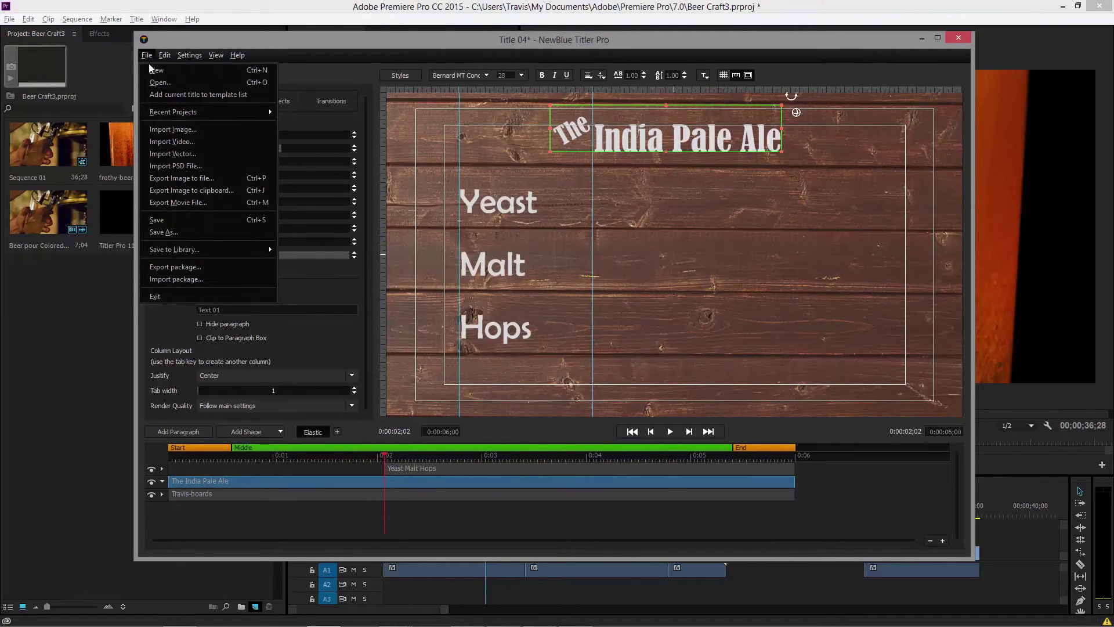
pyautogui.click(175, 167)
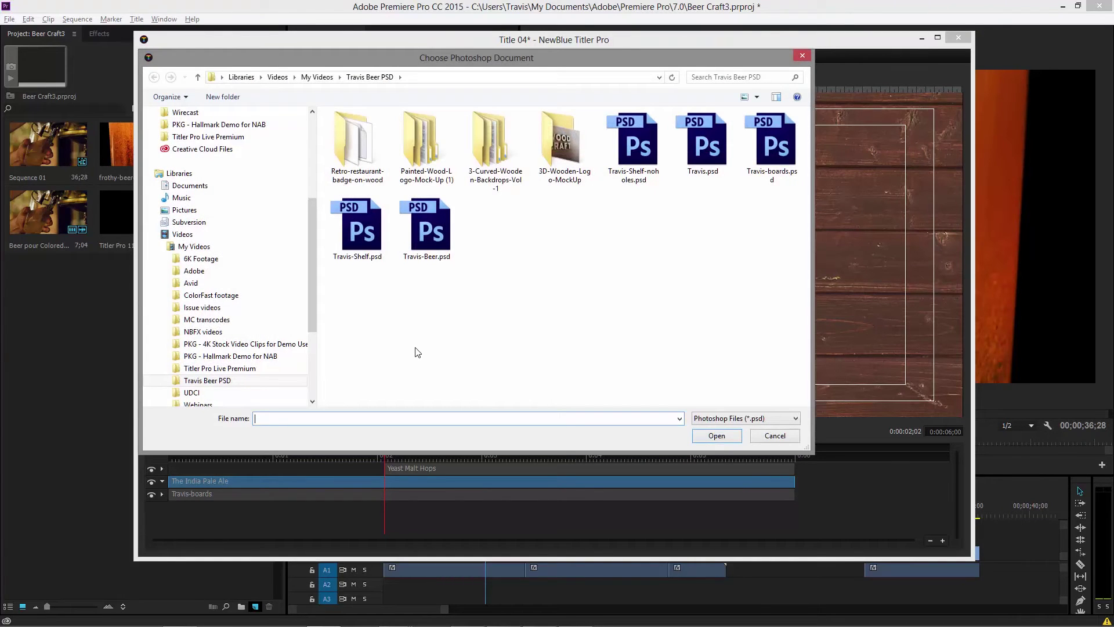
pyautogui.doubleClick(441, 222)
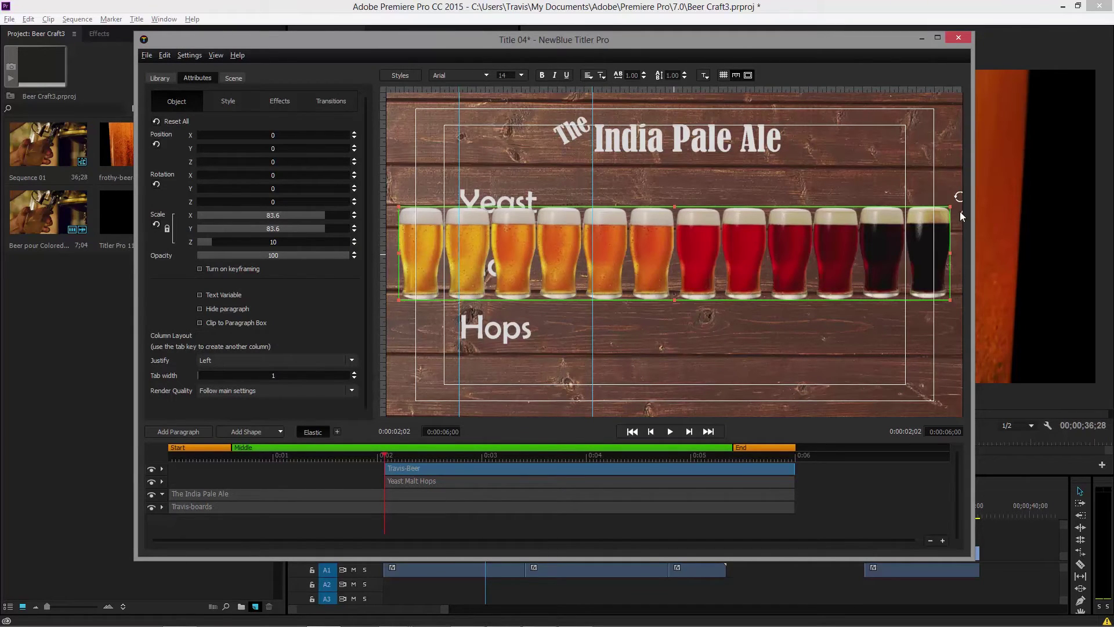
pyautogui.moveTo(949, 206); pyautogui.dragTo(858, 235)
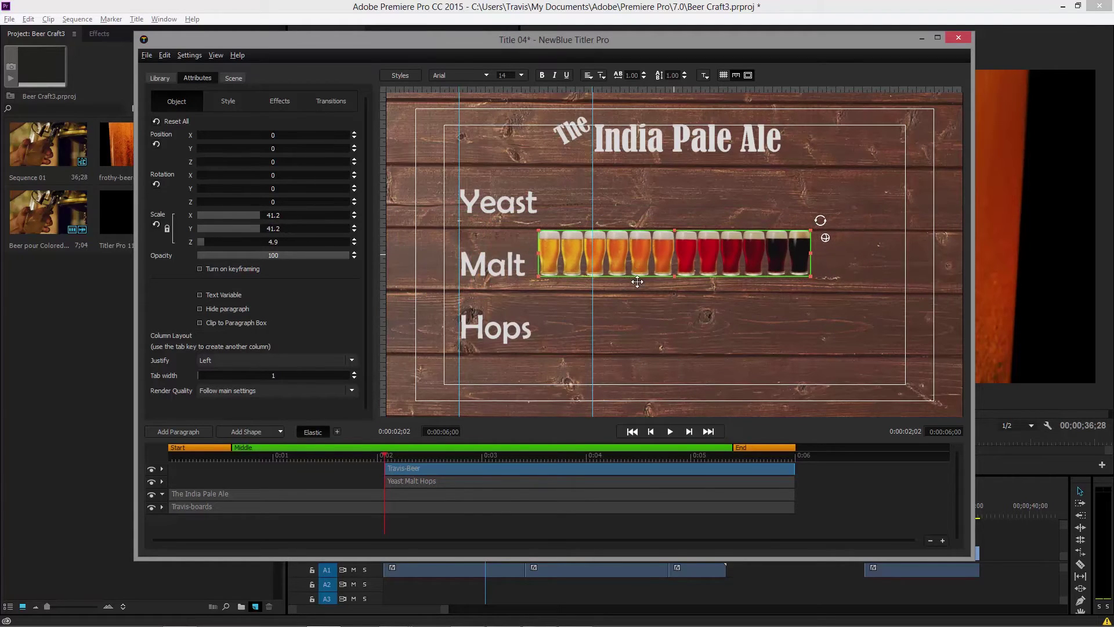
pyautogui.moveTo(624, 277); pyautogui.dragTo(692, 345)
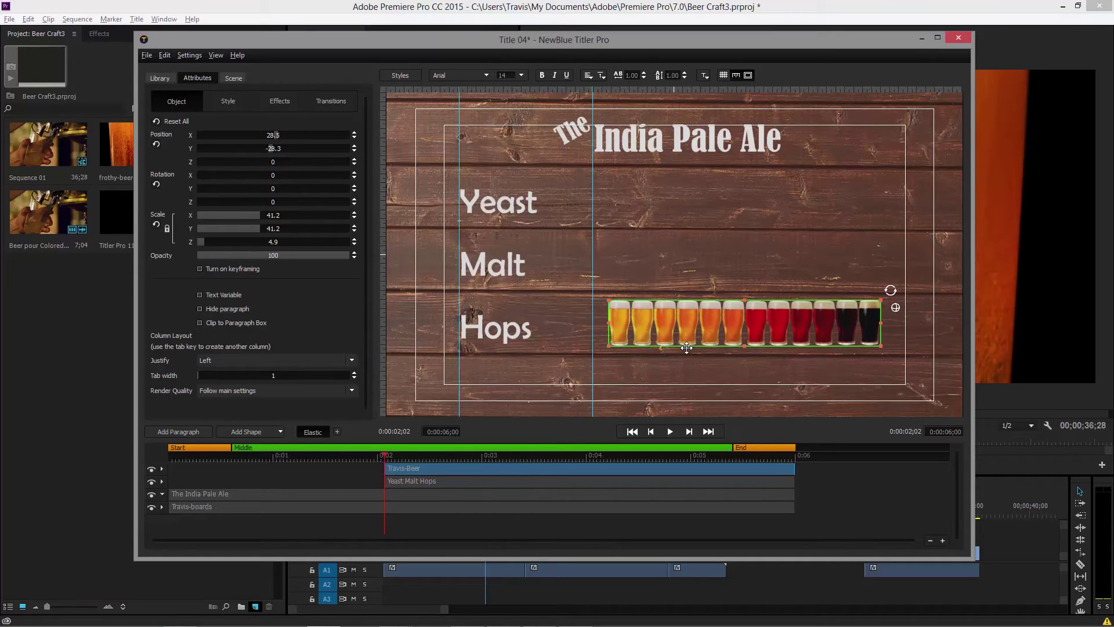
# Apply the Popup Bouncing Letters preset to the beer-glass row
pyautogui.click(158, 79)
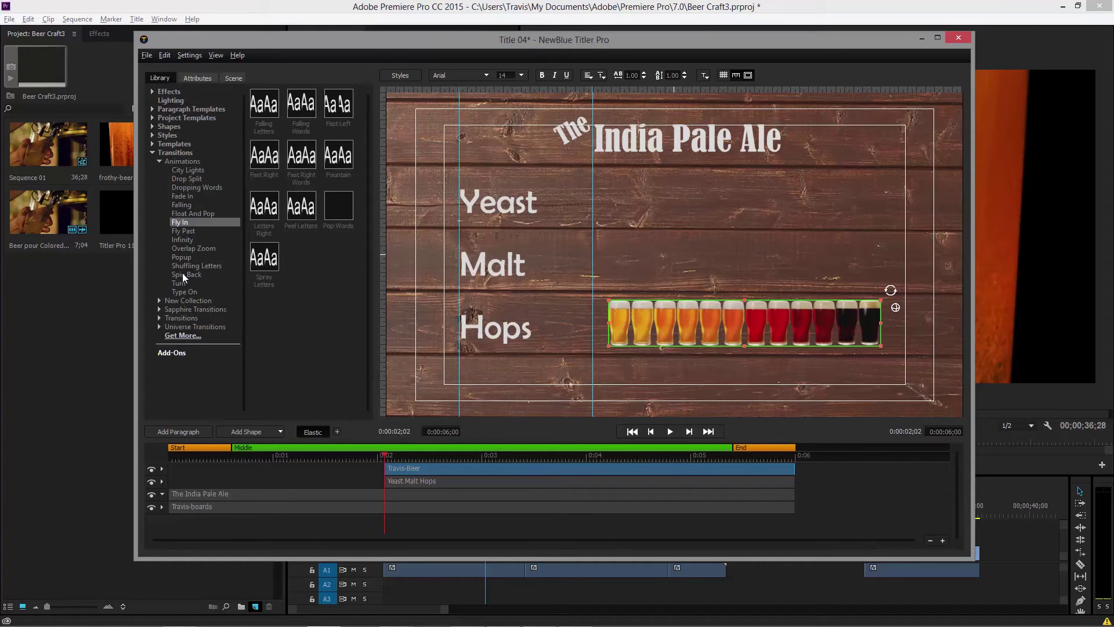
pyautogui.click(188, 257)
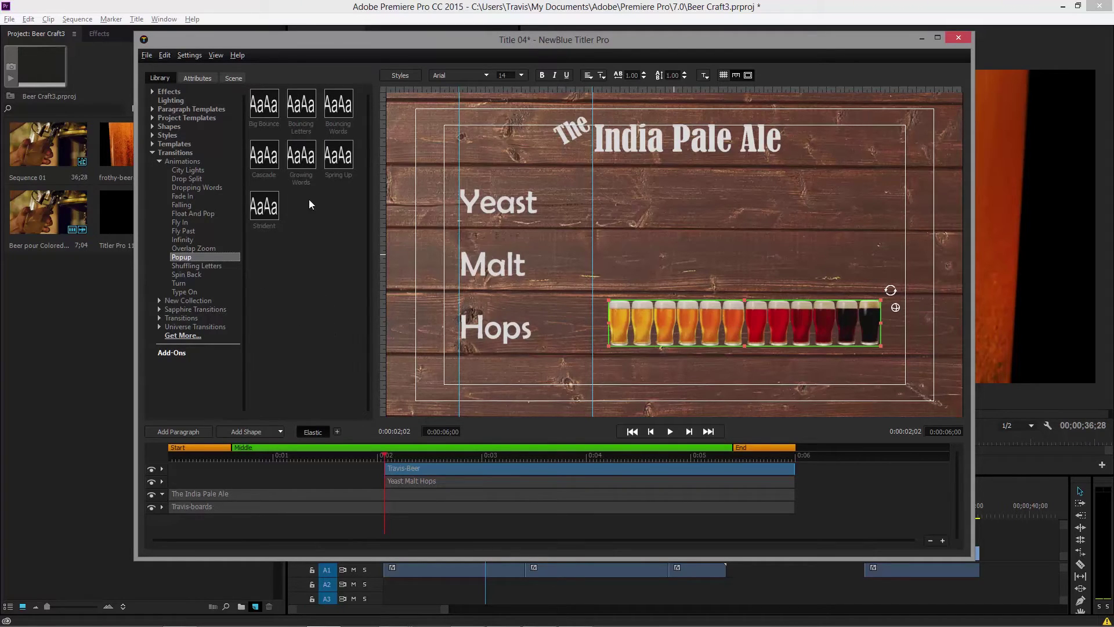
pyautogui.click(301, 109)
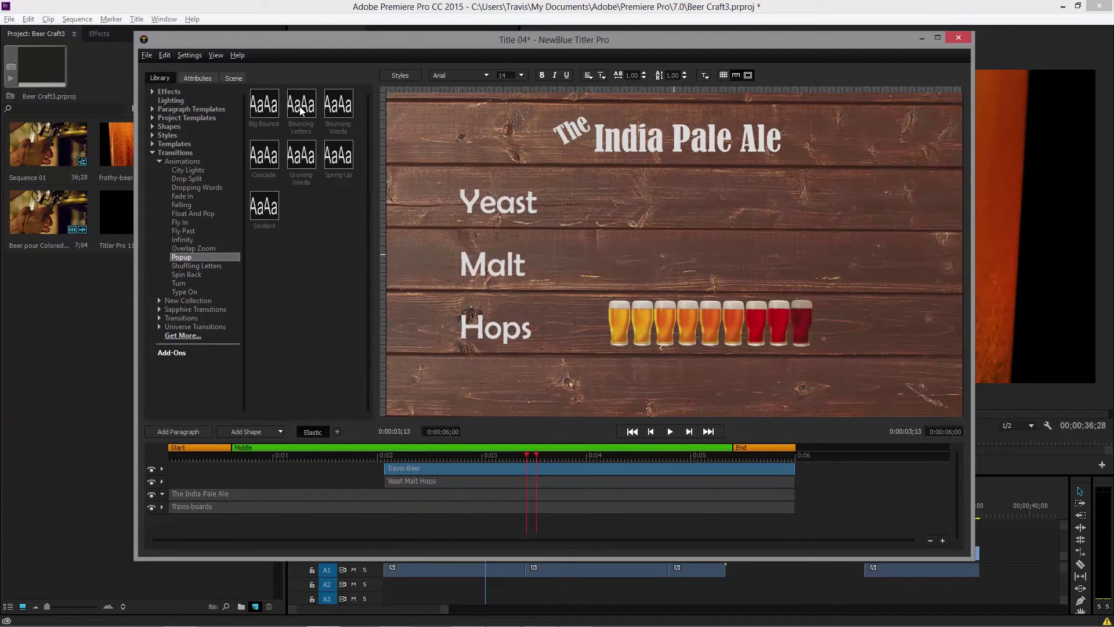
pyautogui.moveTo(301, 109); pyautogui.dragTo(642, 318)
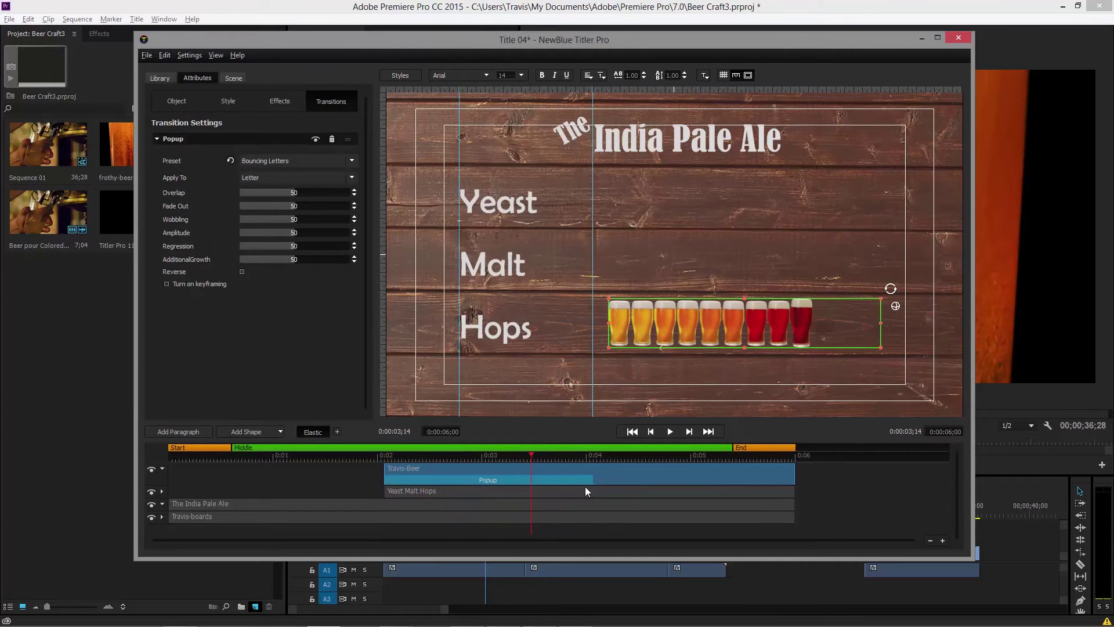
# Shorten the Popup clip in the timeline and preview the cascading glasses
pyautogui.moveTo(582, 480); pyautogui.dragTo(474, 484)
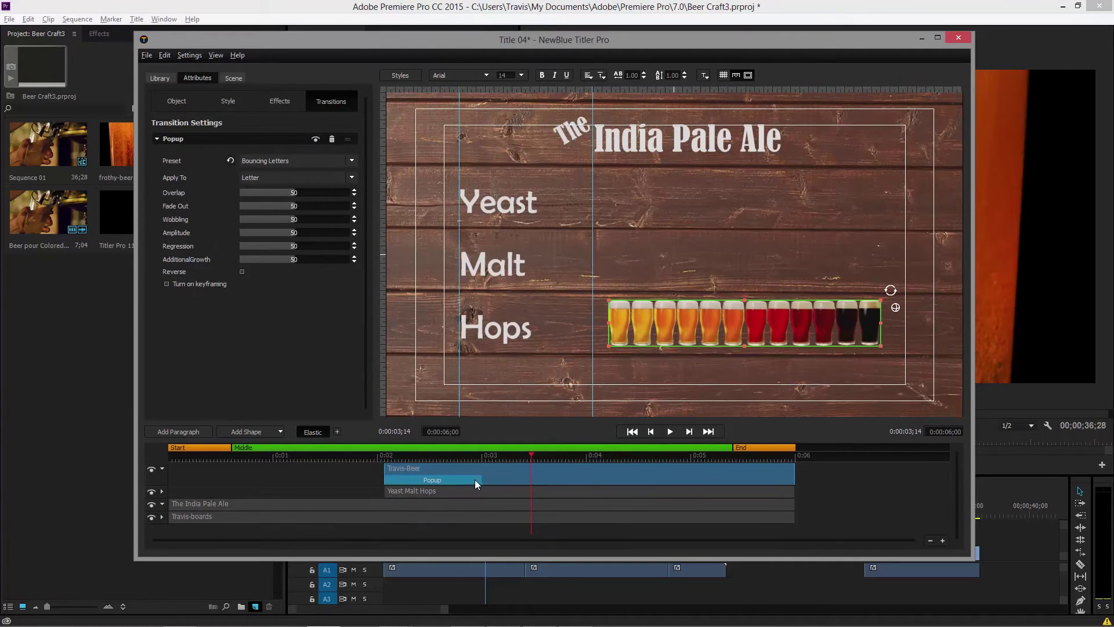
pyautogui.click(354, 456)
pyautogui.press('space')
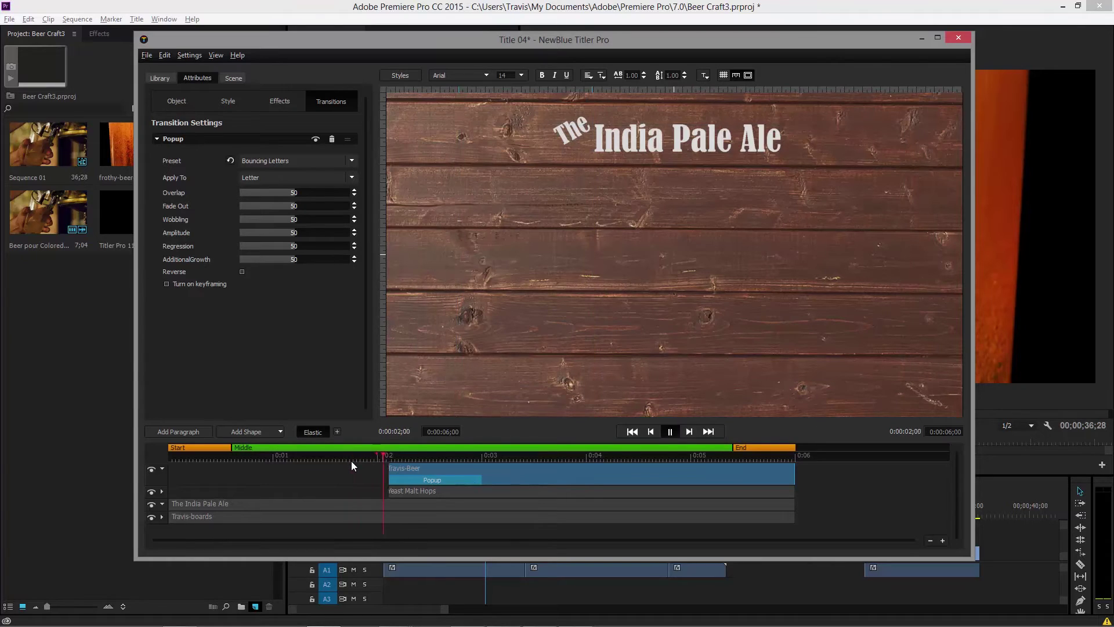
pyautogui.press('space')
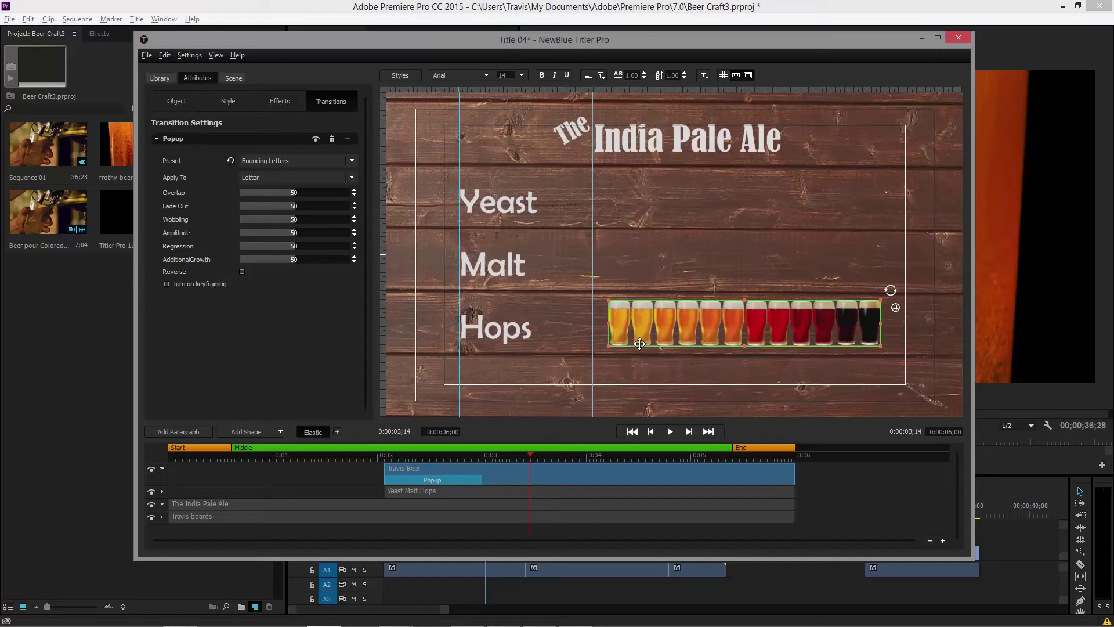
# Duplicate the glass row twice to make rows for Malt and Yeast
pyautogui.hotkey('ctrl', 'd')
pyautogui.moveTo(639, 343); pyautogui.dragTo(659, 220)
pyautogui.hotkey('ctrl', 'd')
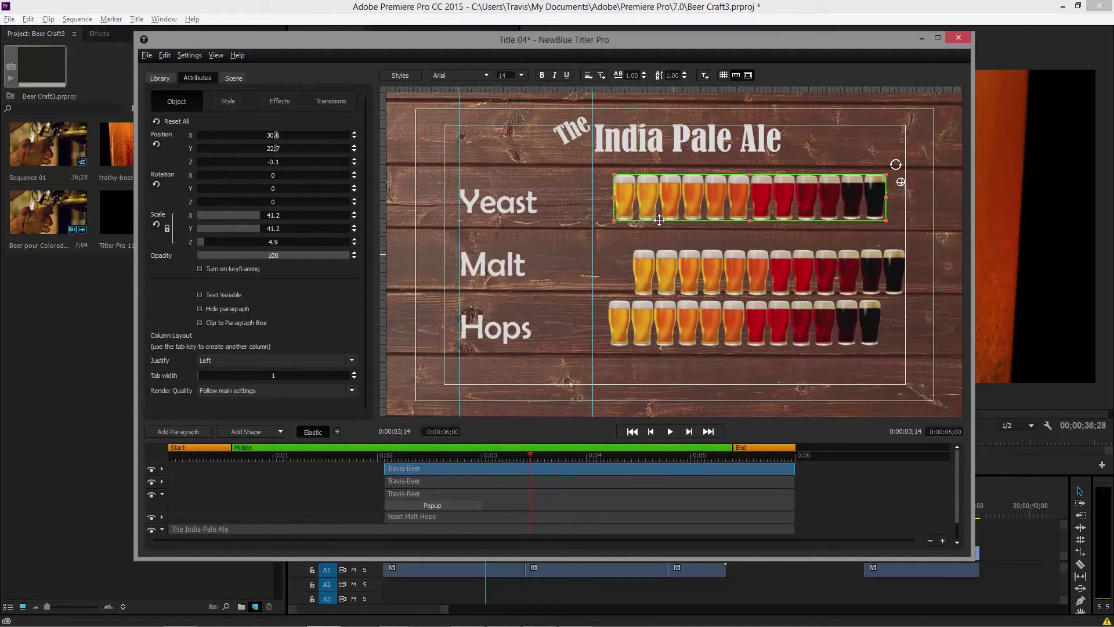
# Select all three glass rows and left-align them
pyautogui.keyDown('ctrl'); pyautogui.click(708, 270); pyautogui.keyUp('ctrl')
pyautogui.keyDown('ctrl'); pyautogui.click(719, 318); pyautogui.keyUp('ctrl')
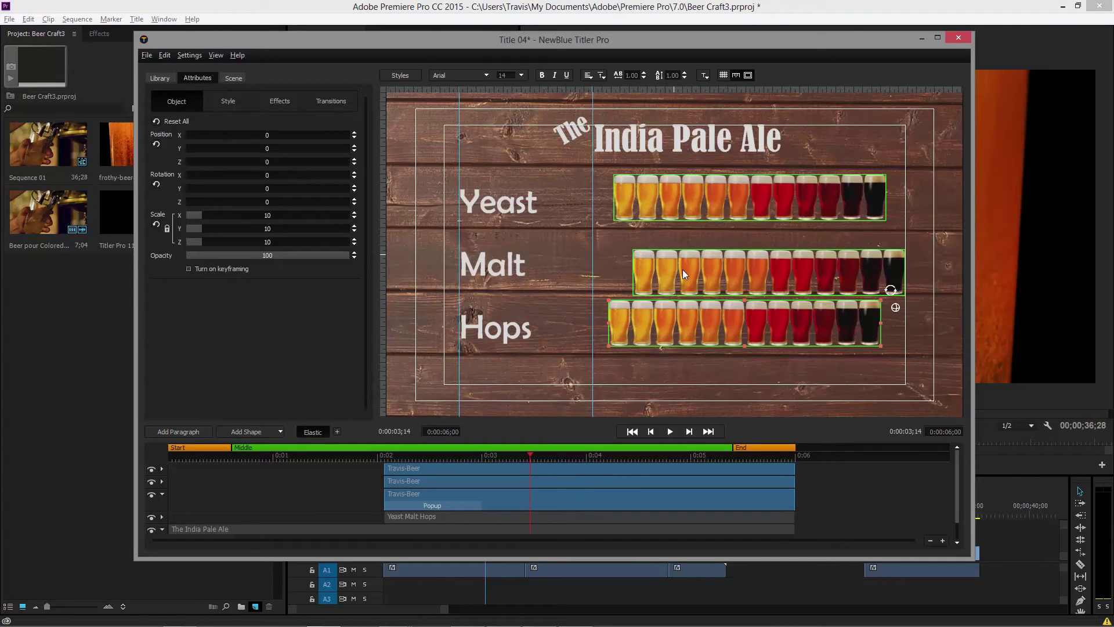
pyautogui.rightClick(715, 276)
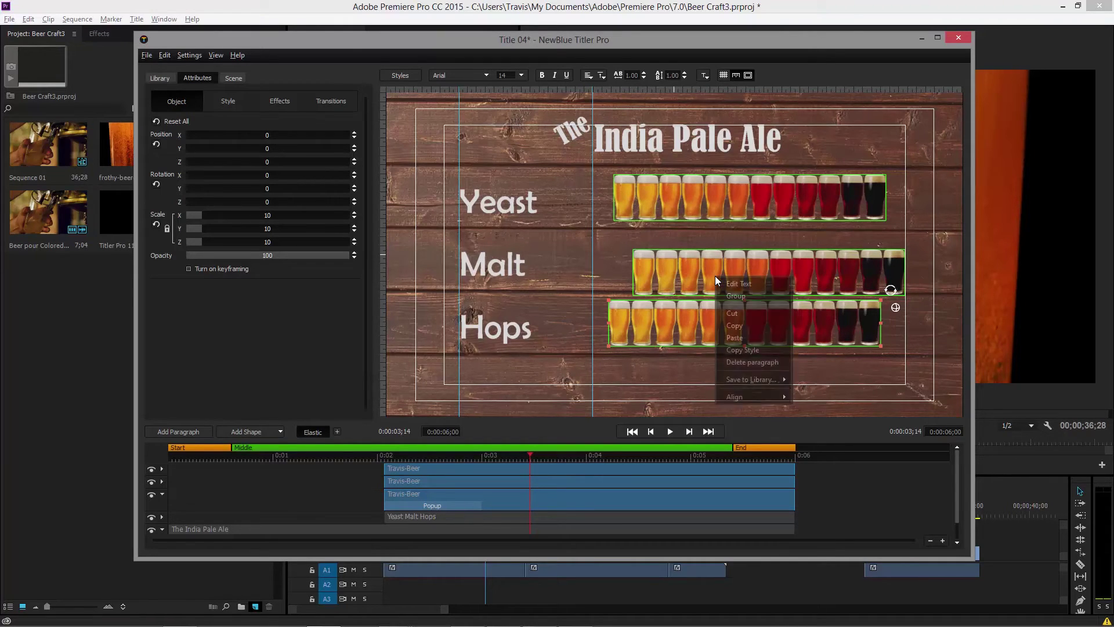
pyautogui.moveTo(758, 397)
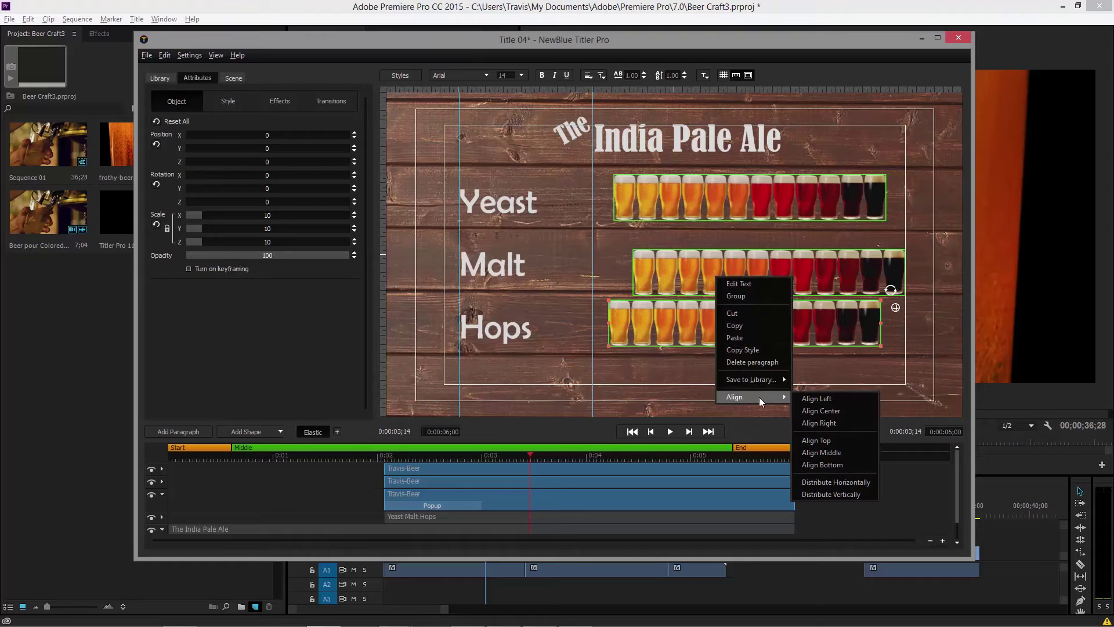
pyautogui.click(827, 398)
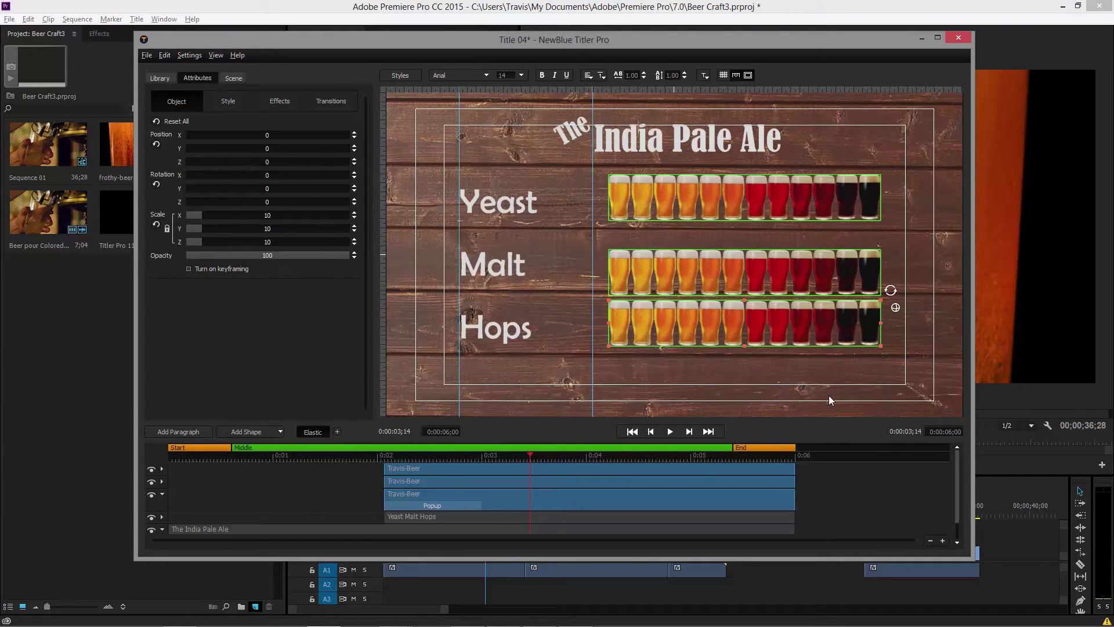
# Space the three rows evenly vertically and nudge them left to X -6.2
pyautogui.rightClick(732, 272)
pyautogui.moveTo(761, 390)
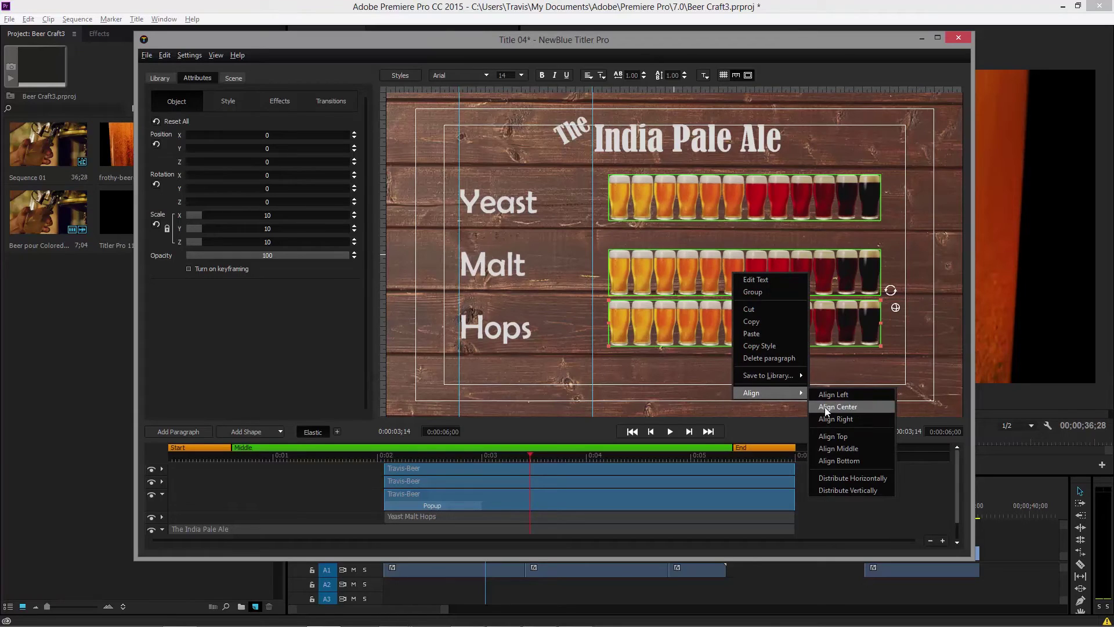
pyautogui.click(848, 491)
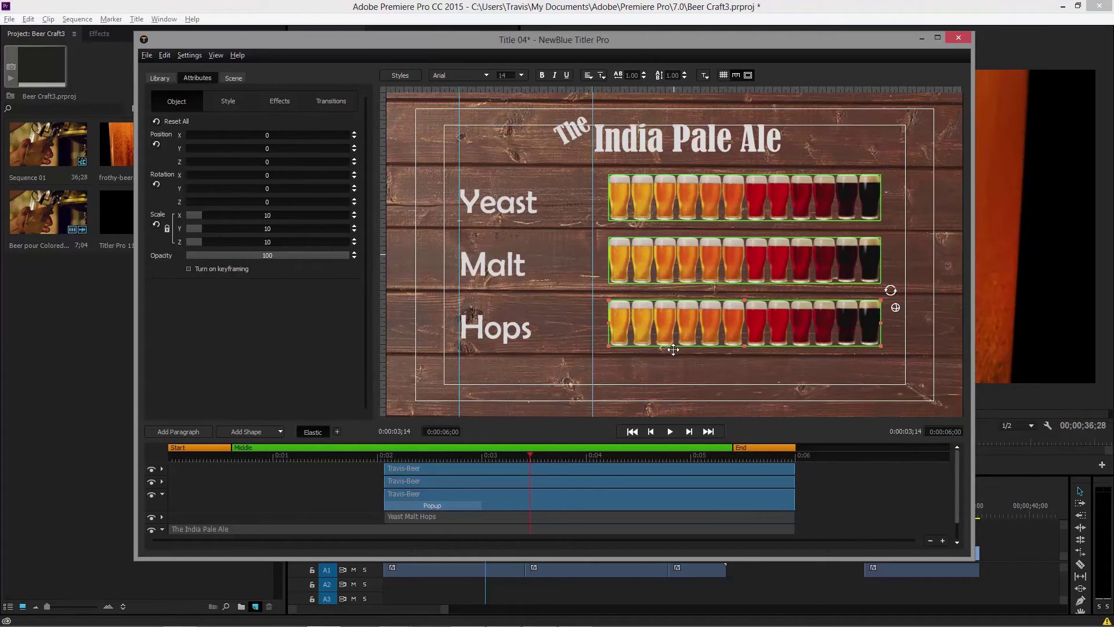
pyautogui.moveTo(671, 348); pyautogui.dragTo(663, 347)
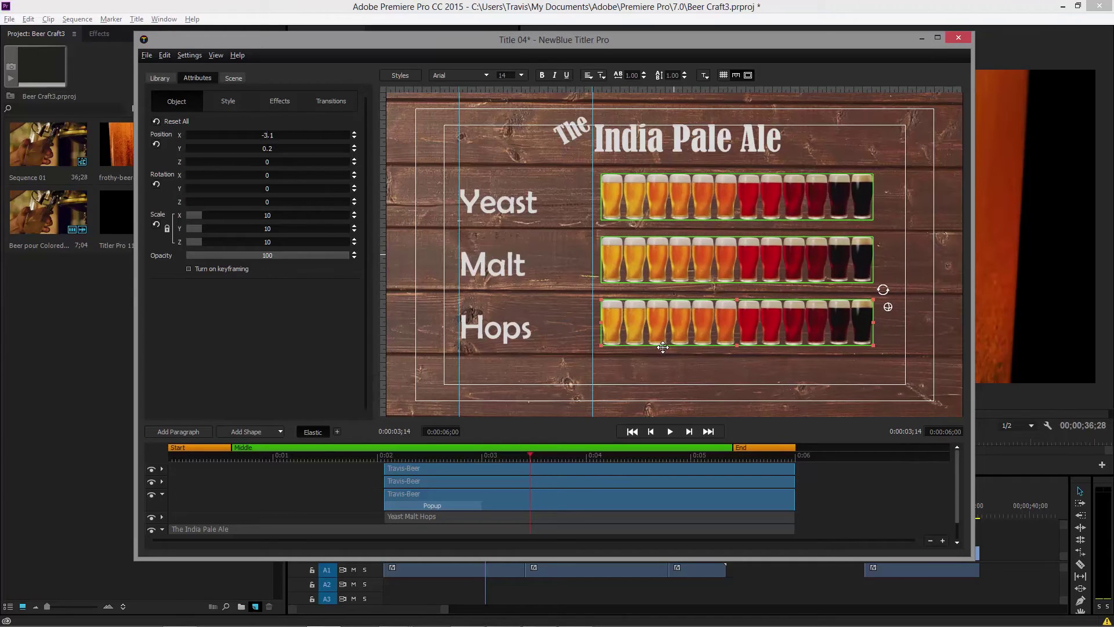
pyautogui.press('Left')
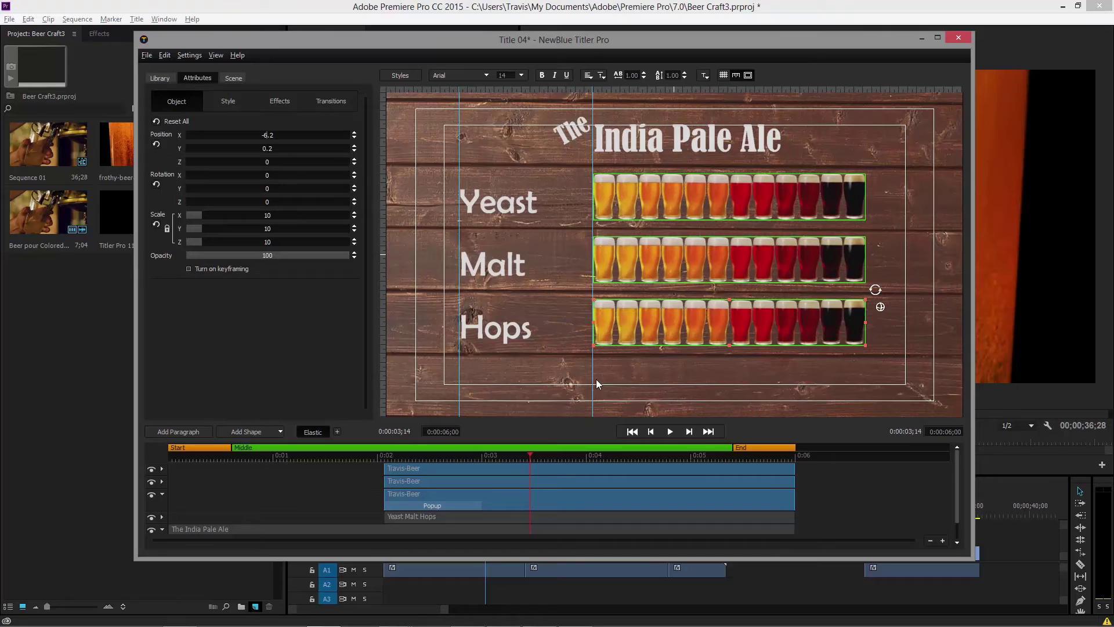
# Delete end glasses so Yeast has ten glasses and Malt has eight
pyautogui.click(671, 374)
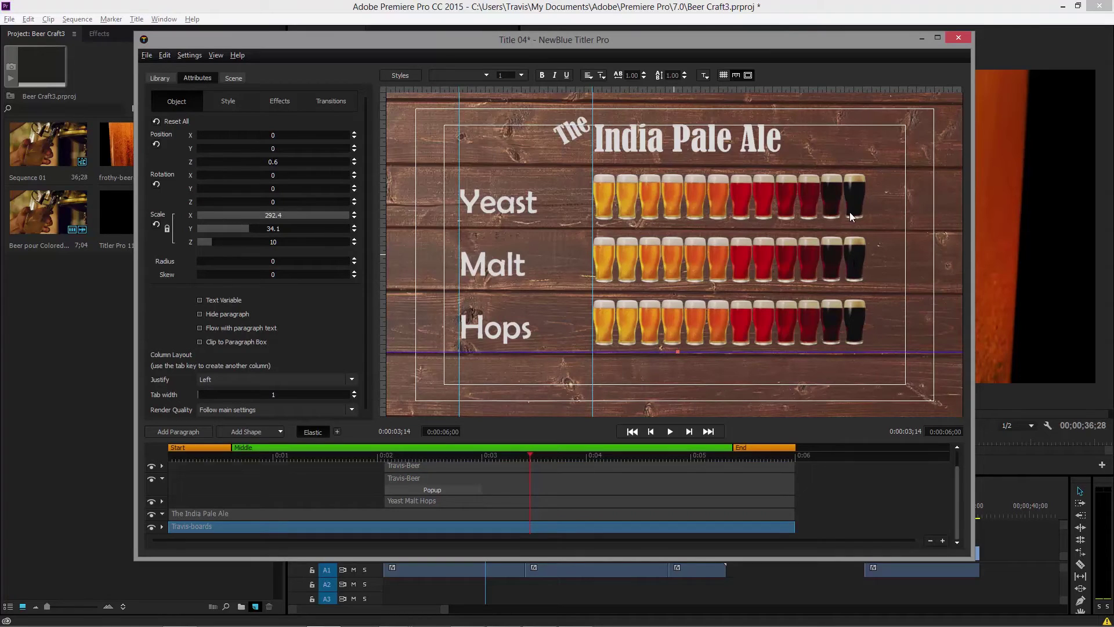
pyautogui.click(855, 189)
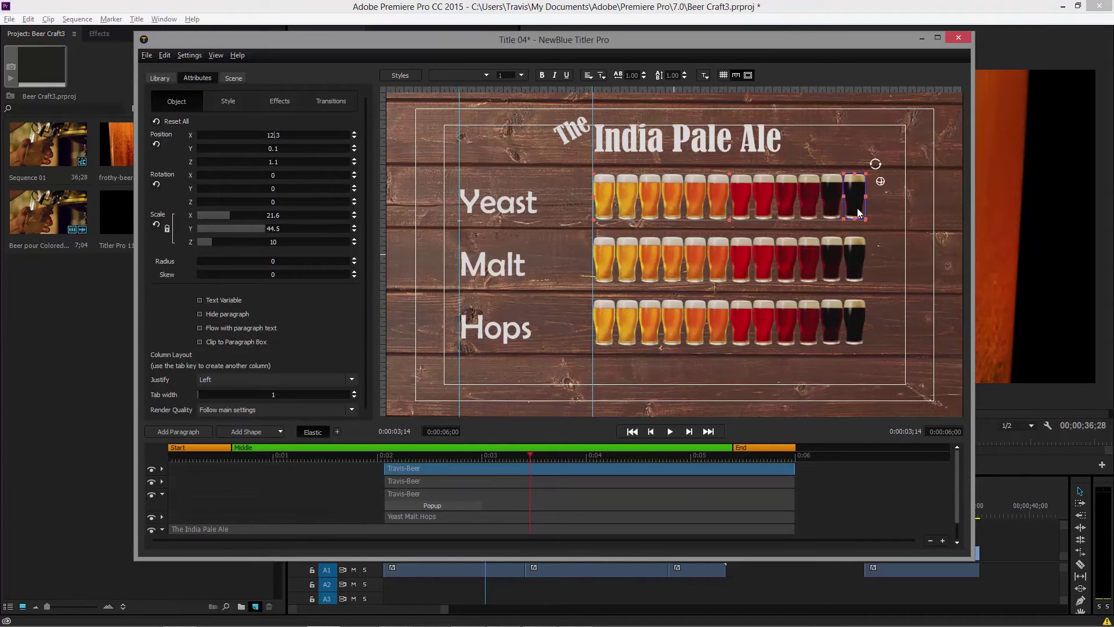
pyautogui.press('Delete')
pyautogui.click(849, 253)
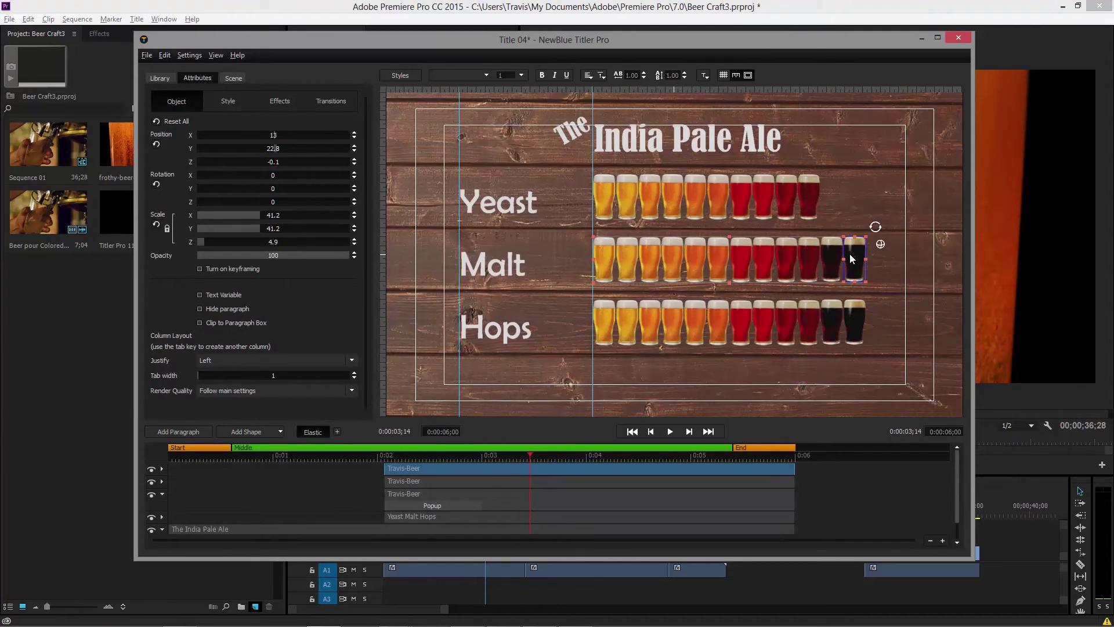
pyautogui.press('Delete')
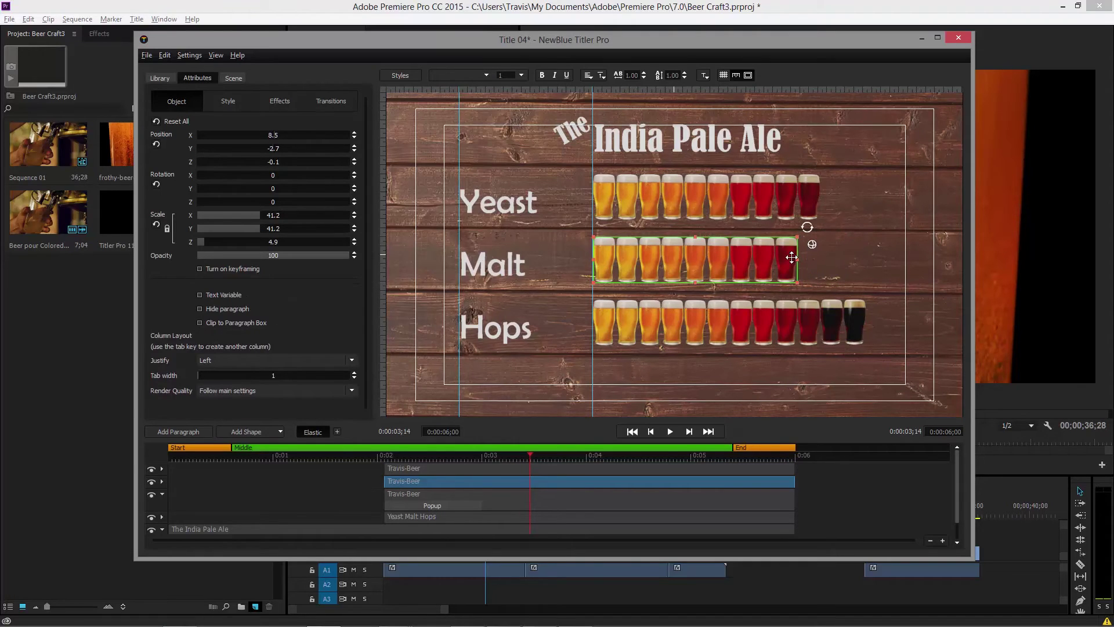
pyautogui.press('Delete')
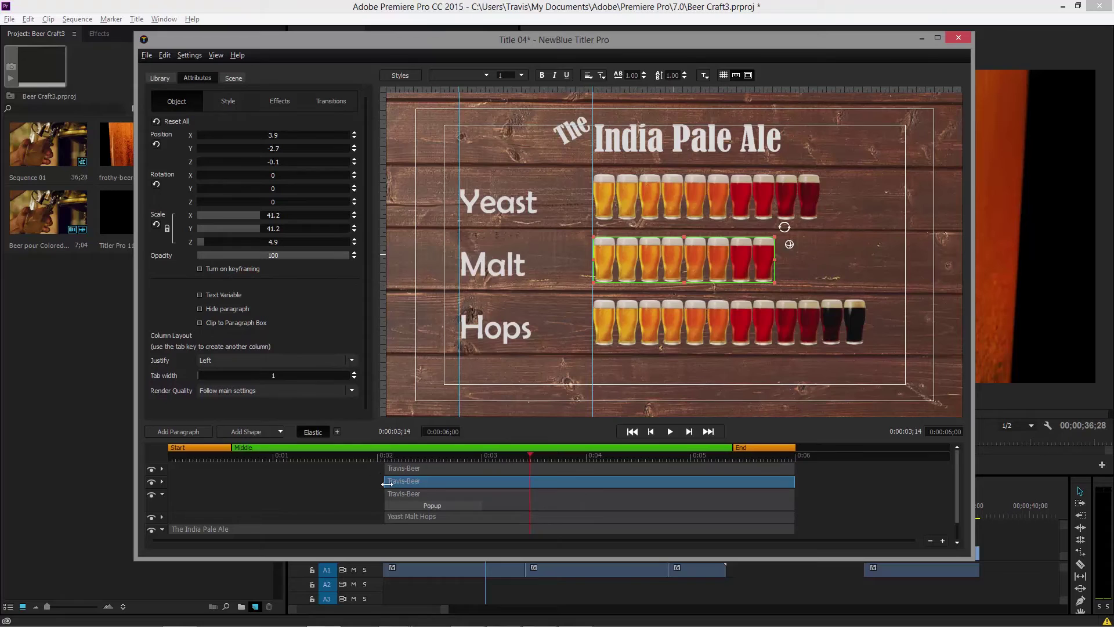
# Delay a Travis-Beer row's start in the timeline and play back the staggered cascade
pyautogui.moveTo(379, 457); pyautogui.dragTo(465, 465)
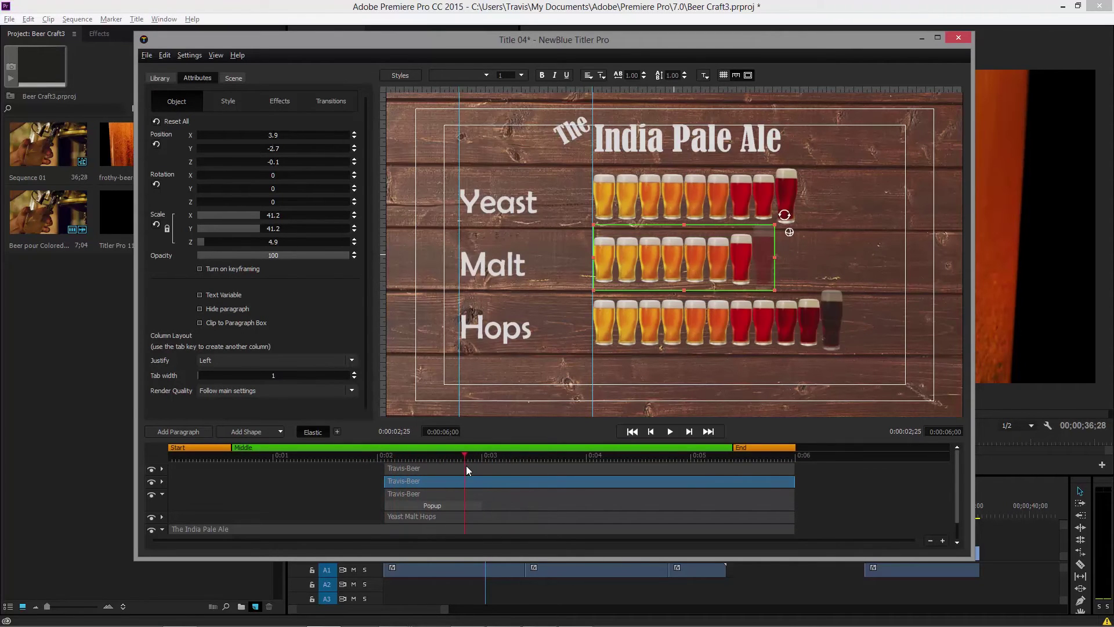
pyautogui.moveTo(384, 481); pyautogui.dragTo(453, 502)
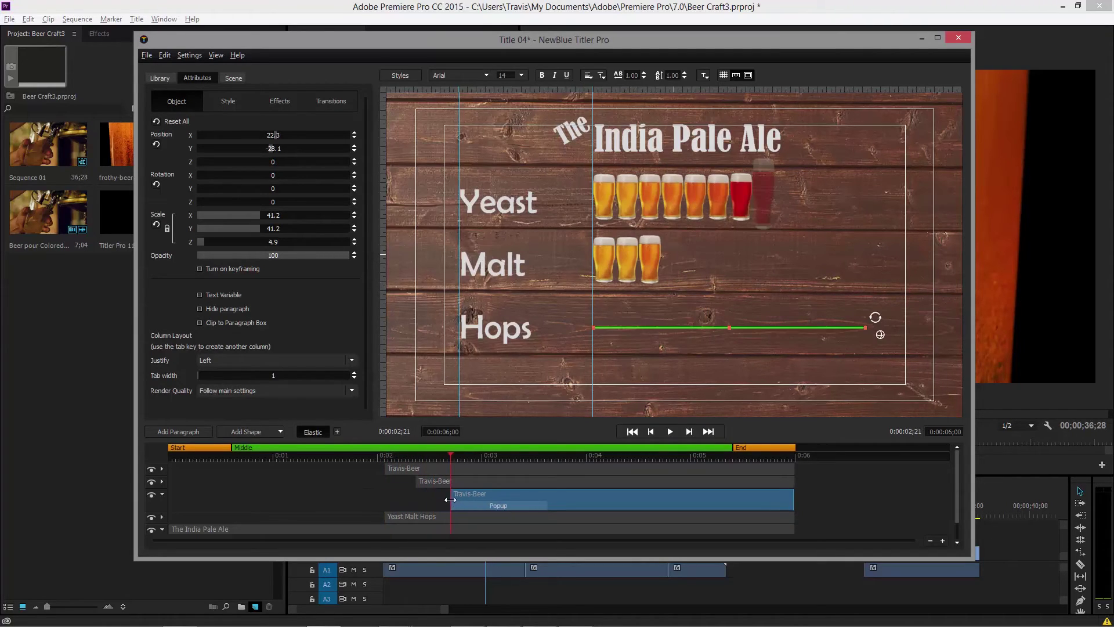
pyautogui.click(352, 458)
pyautogui.press('space')
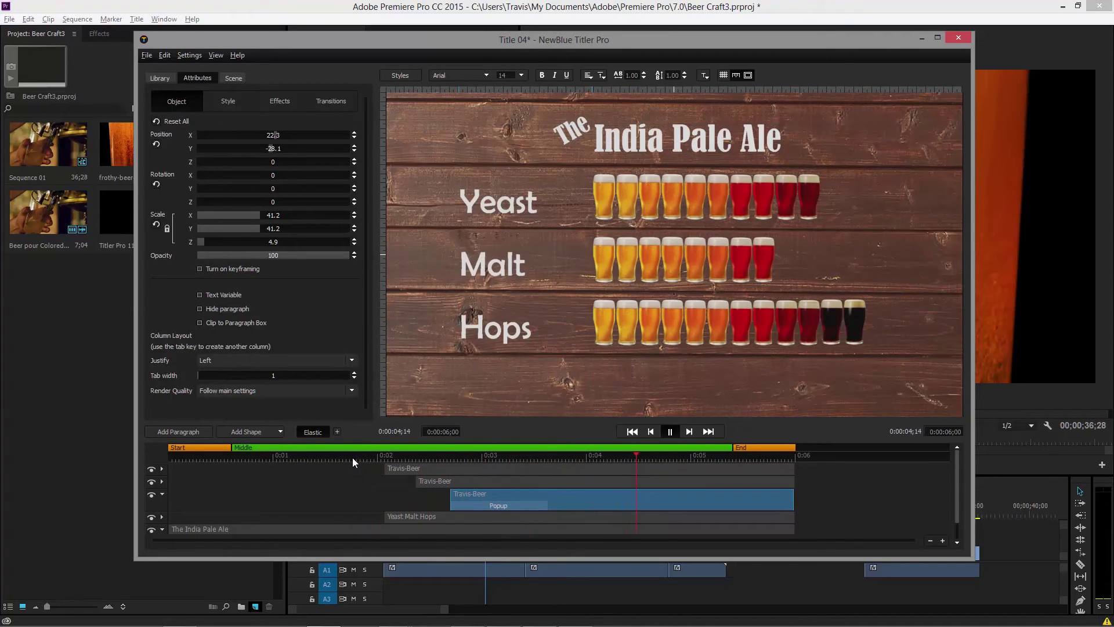
pyautogui.press('space')
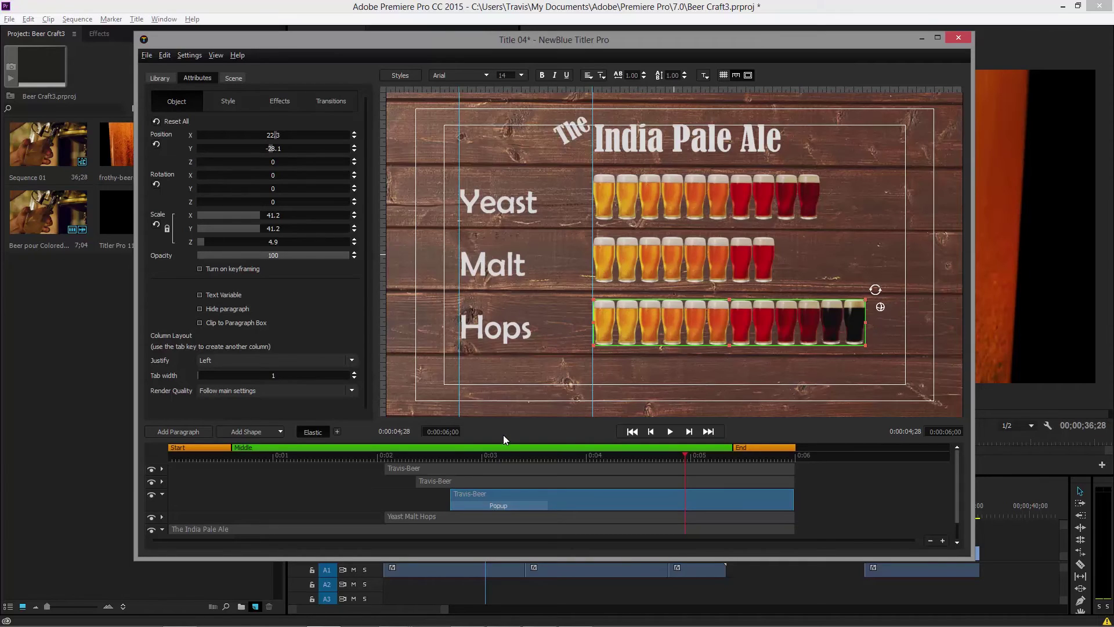
# Apply the Fly In Letters Right preset to the Yeast Malt Hops layer
pyautogui.click(154, 80)
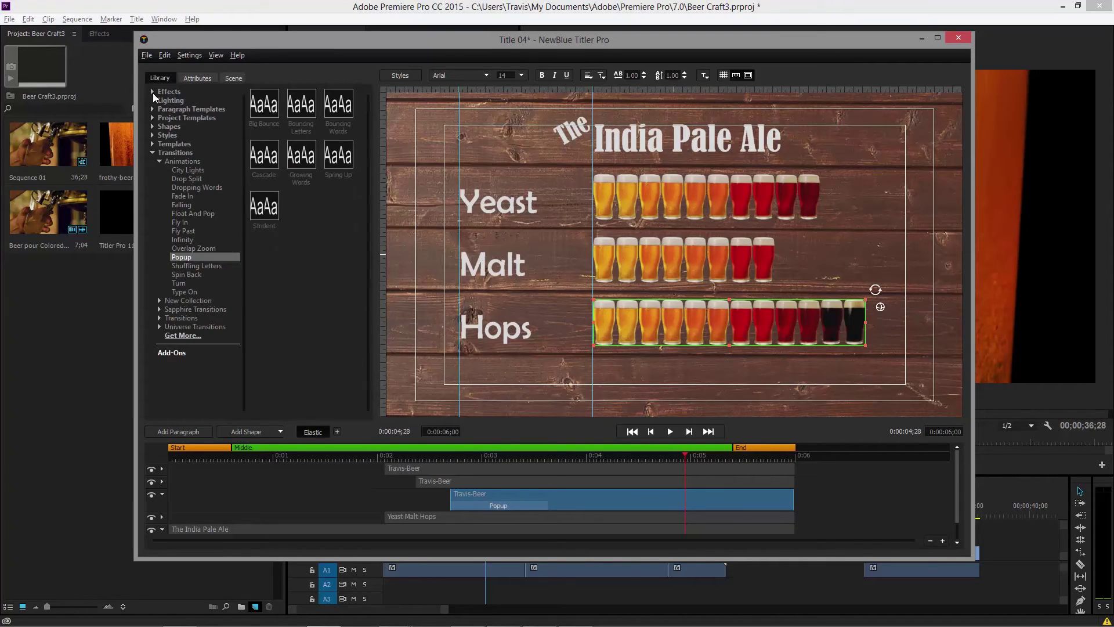
pyautogui.click(181, 221)
pyautogui.moveTo(261, 111)
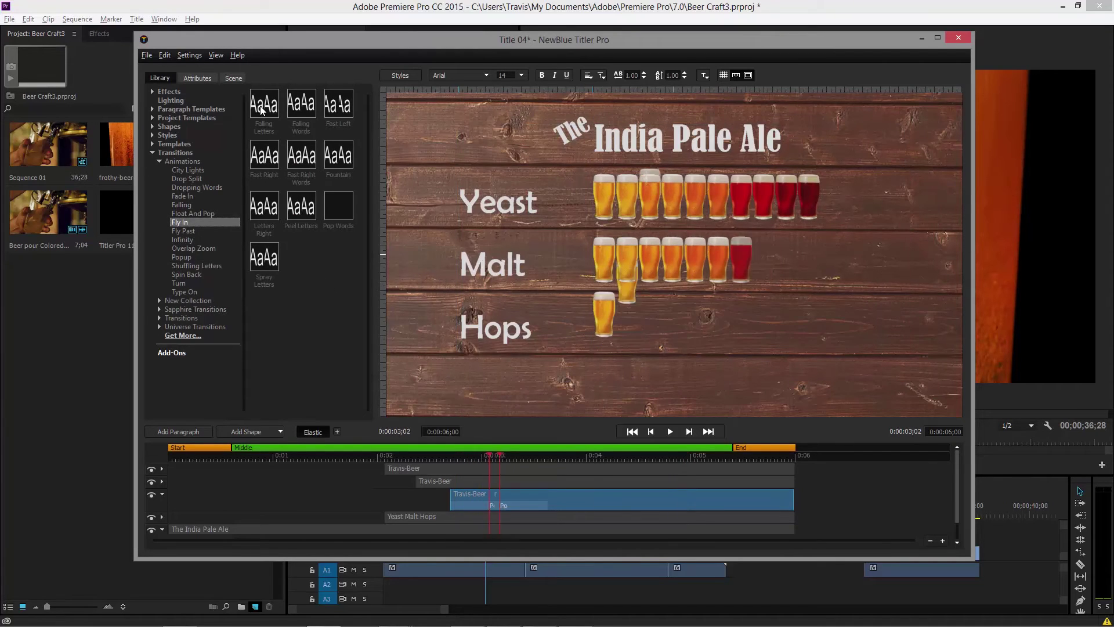
pyautogui.moveTo(263, 207)
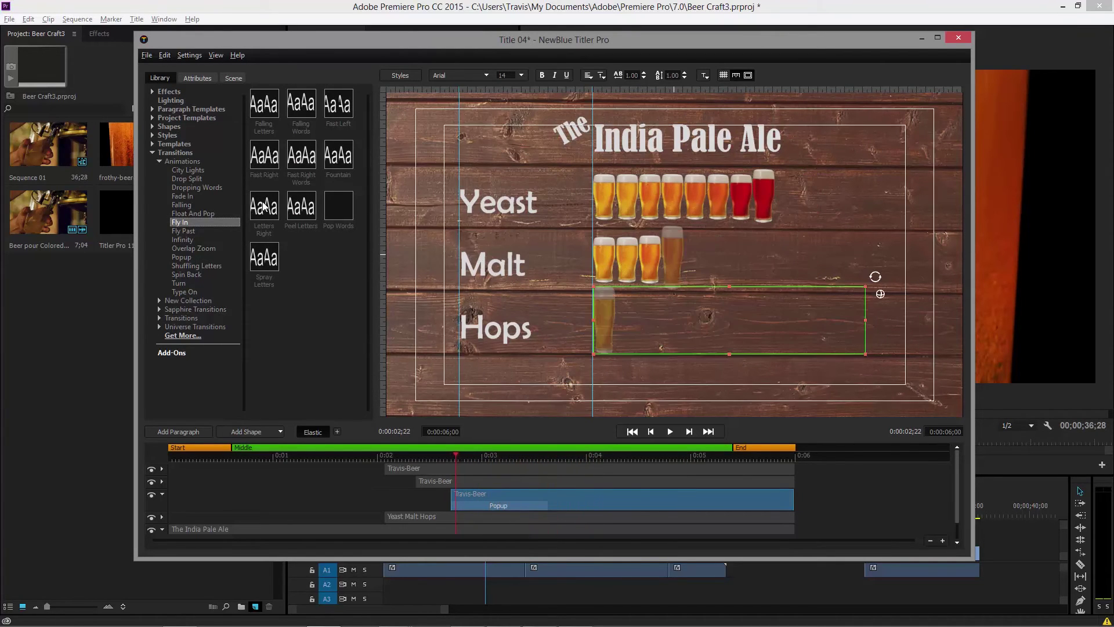
pyautogui.moveTo(263, 207); pyautogui.dragTo(416, 519)
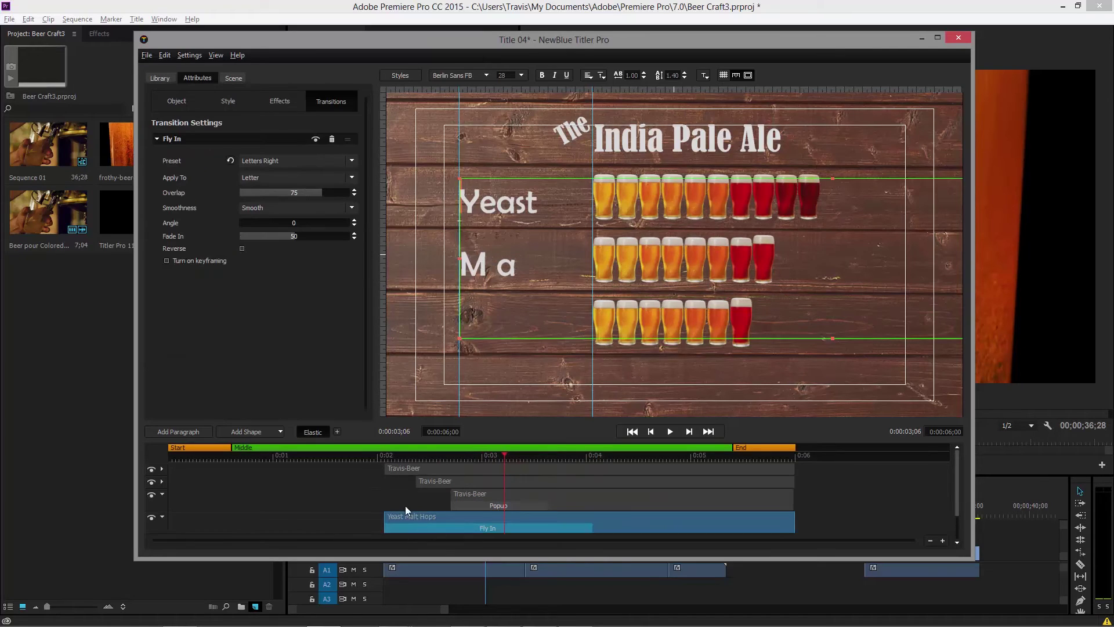
# Shorten the Fly In transition bar and preview the labels flying in
pyautogui.moveTo(584, 534); pyautogui.dragTo(453, 530)
pyautogui.click(358, 458)
pyautogui.moveTo(370, 460); pyautogui.dragTo(228, 461)
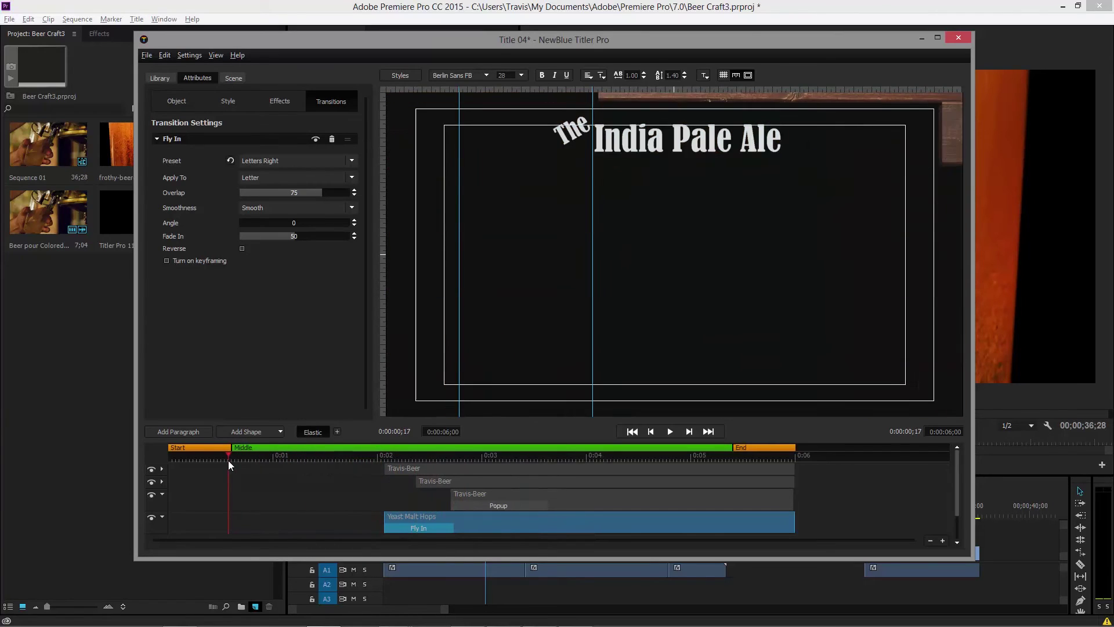
pyautogui.press('space')
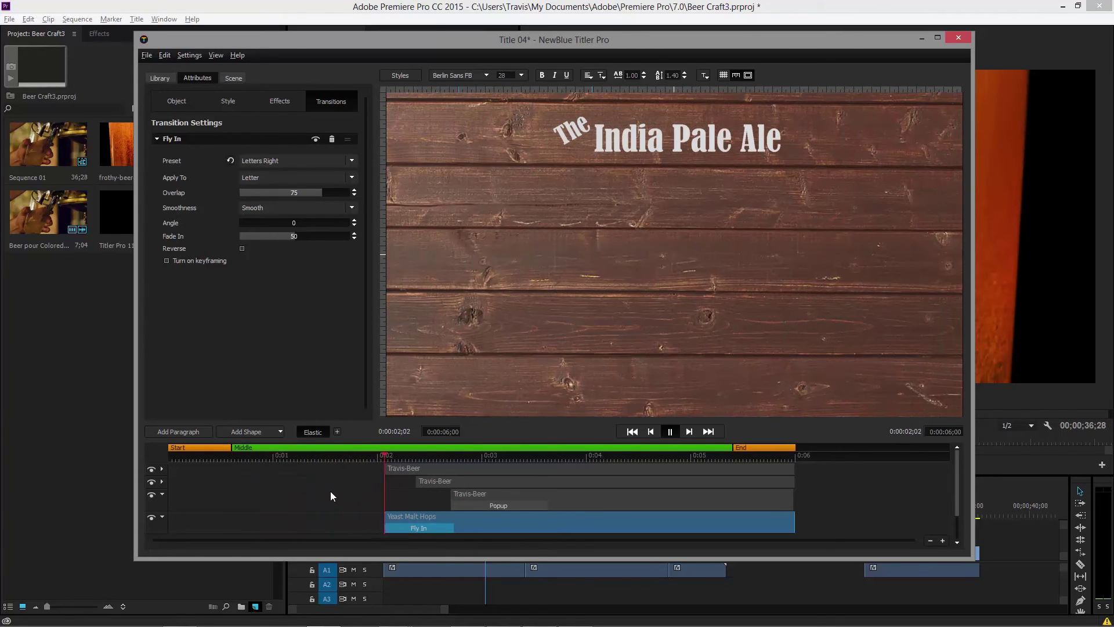
# Set the Fly In transition's Apply To option to Line
pyautogui.click(426, 527)
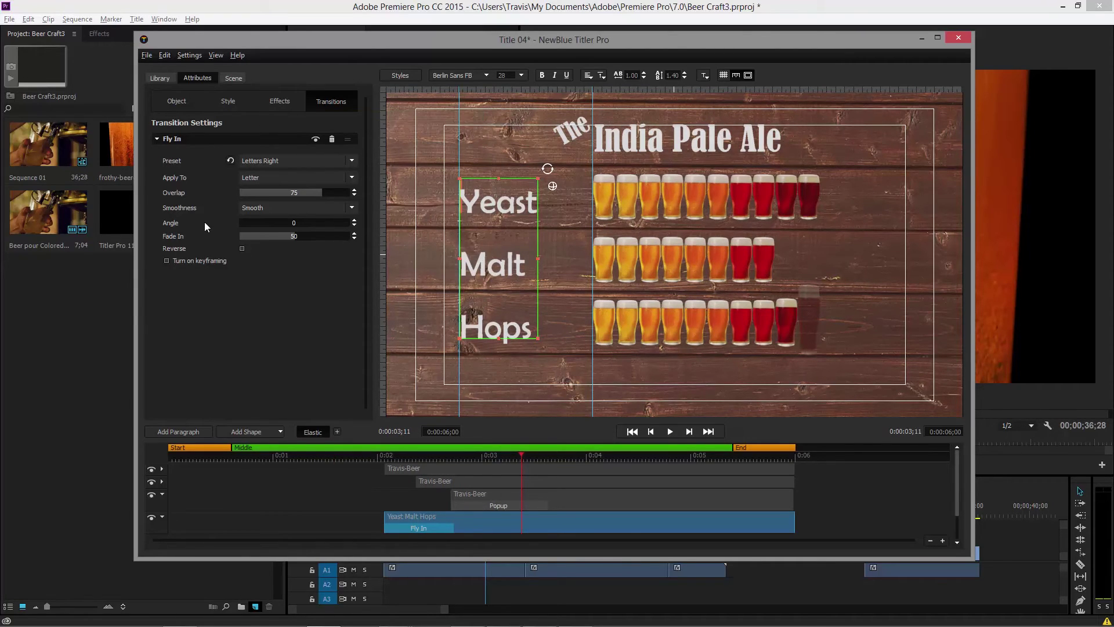
pyautogui.click(267, 177)
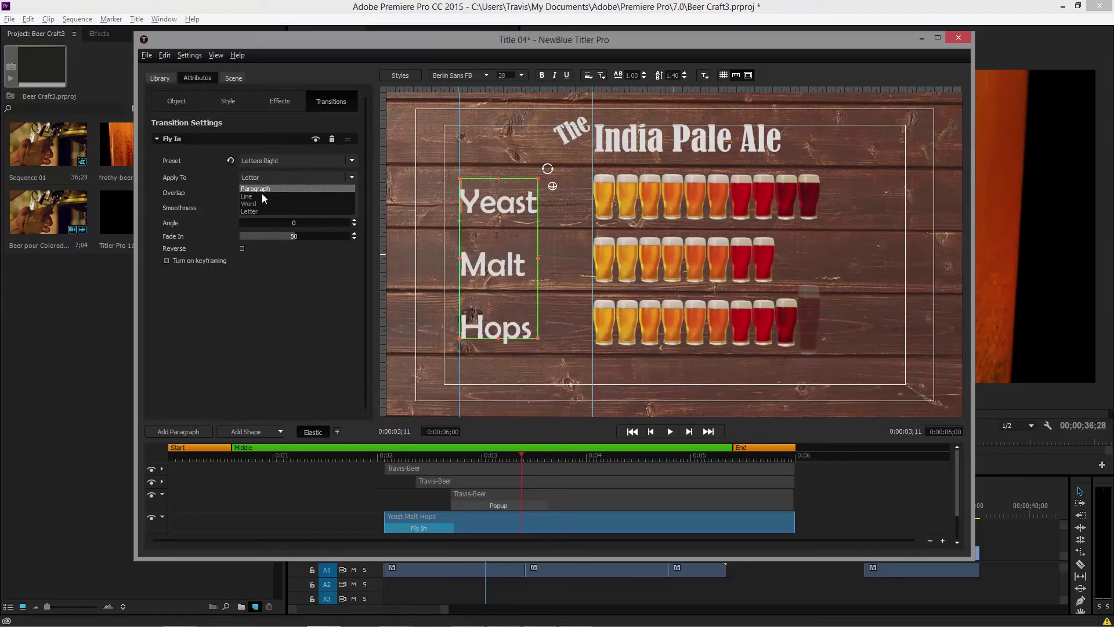
pyautogui.click(262, 196)
pyautogui.moveTo(353, 455); pyautogui.dragTo(429, 473)
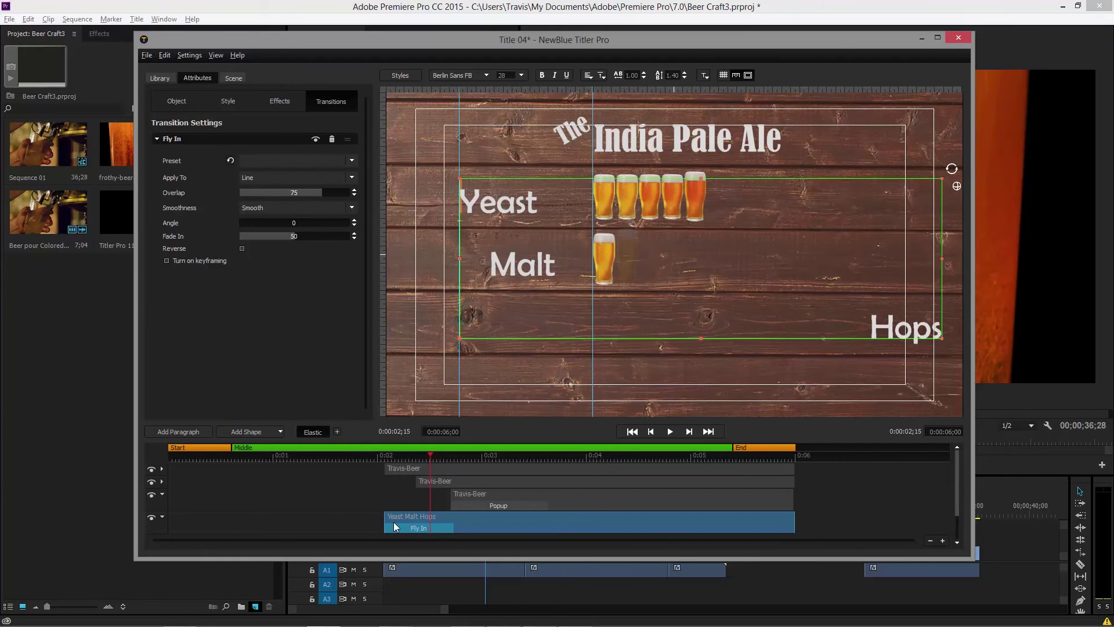
# Move the Yeast Malt Hops layer's start earlier and play back to check the timing
pyautogui.moveTo(382, 517); pyautogui.dragTo(276, 460)
pyautogui.press('space')
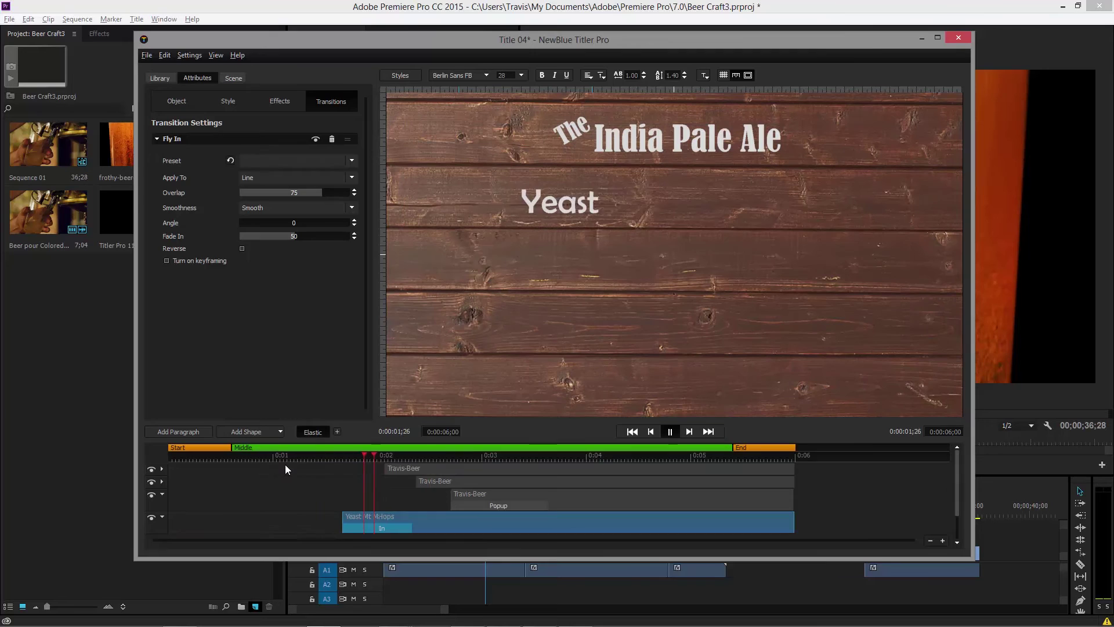
pyautogui.press('space')
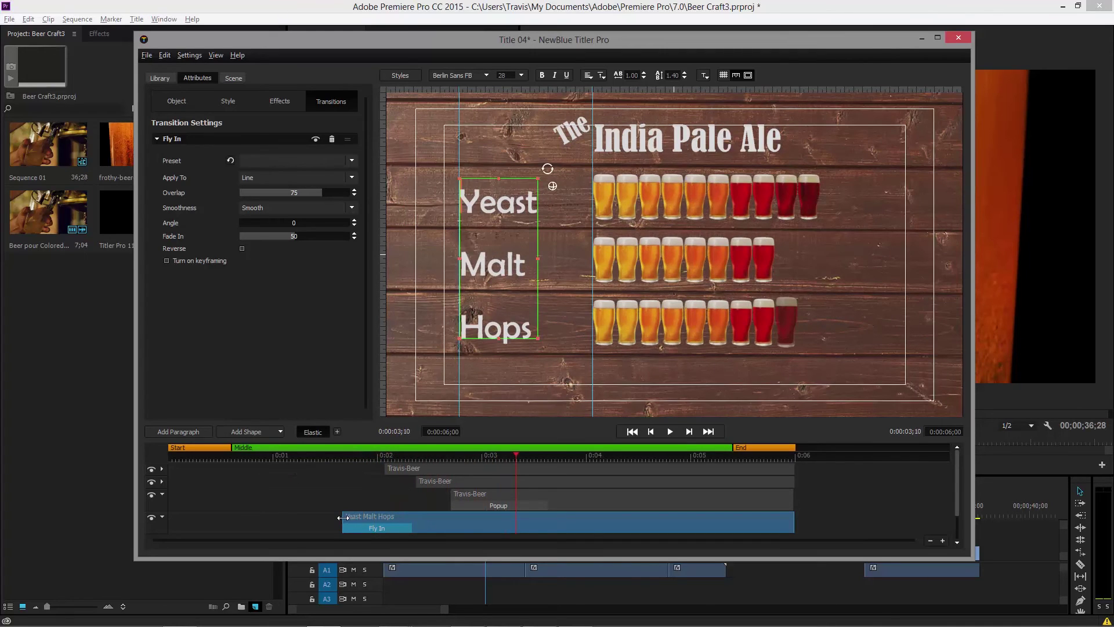
pyautogui.moveTo(342, 517); pyautogui.dragTo(326, 516)
pyautogui.click(284, 459)
pyautogui.press('space')
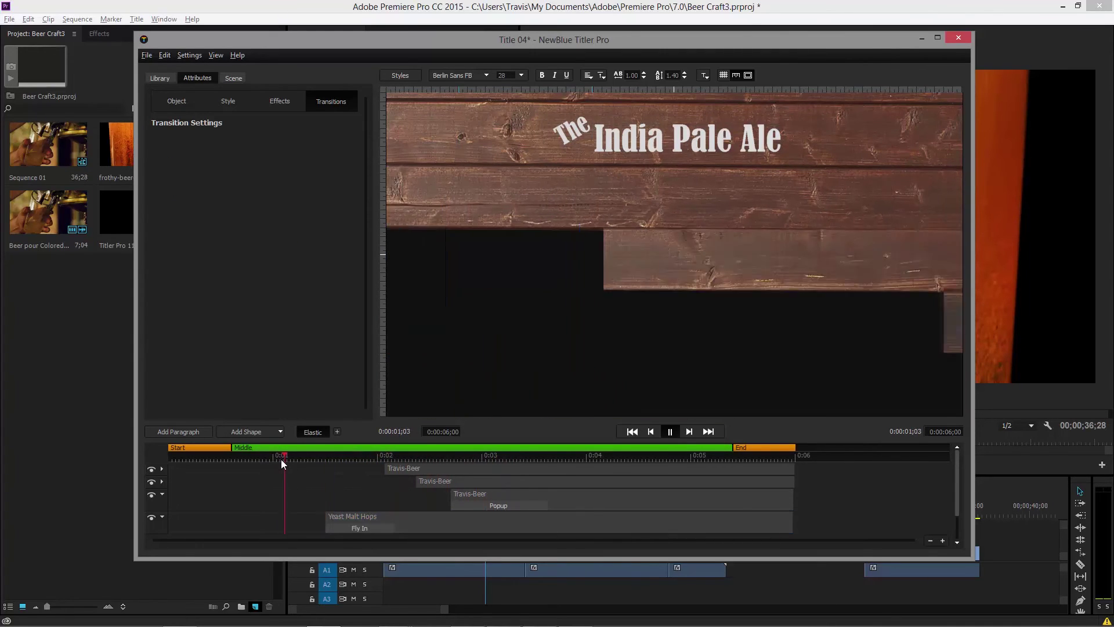
pyautogui.press('space')
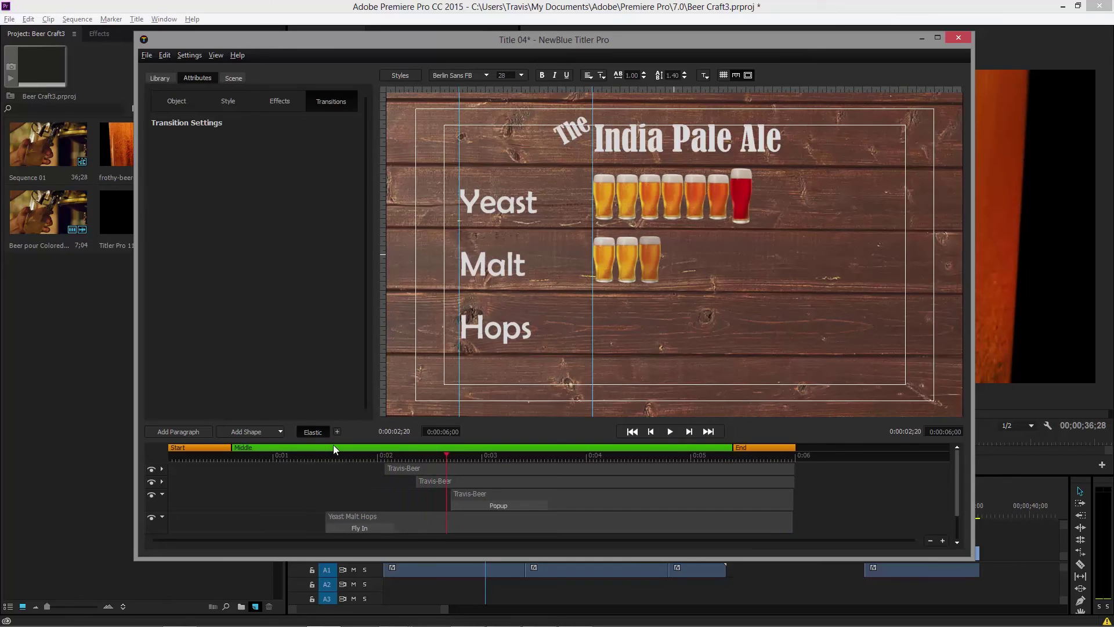
# Copy the Fly In transition from the Yeast Malt Hops clip
pyautogui.moveTo(333, 438); pyautogui.dragTo(328, 381)
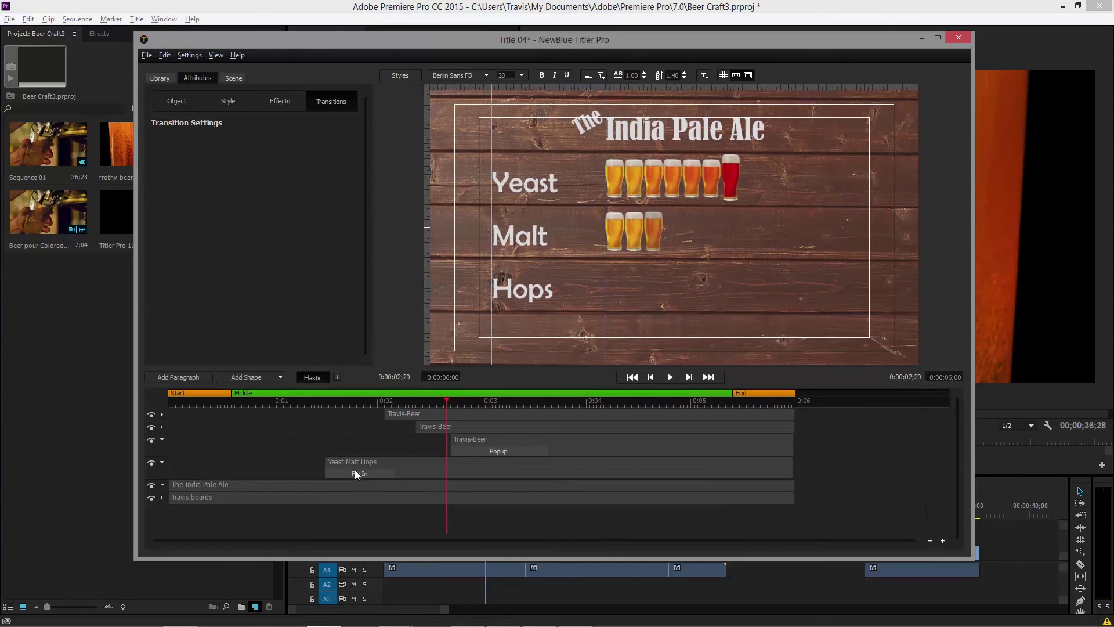
pyautogui.rightClick(356, 472)
pyautogui.click(346, 474)
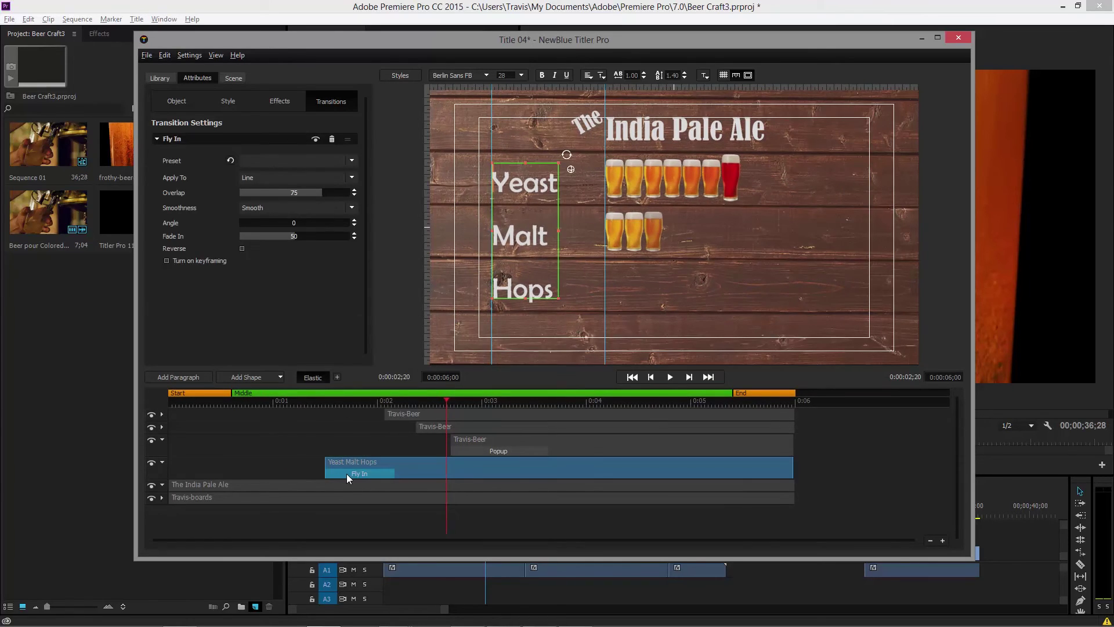
pyautogui.rightClick(346, 474)
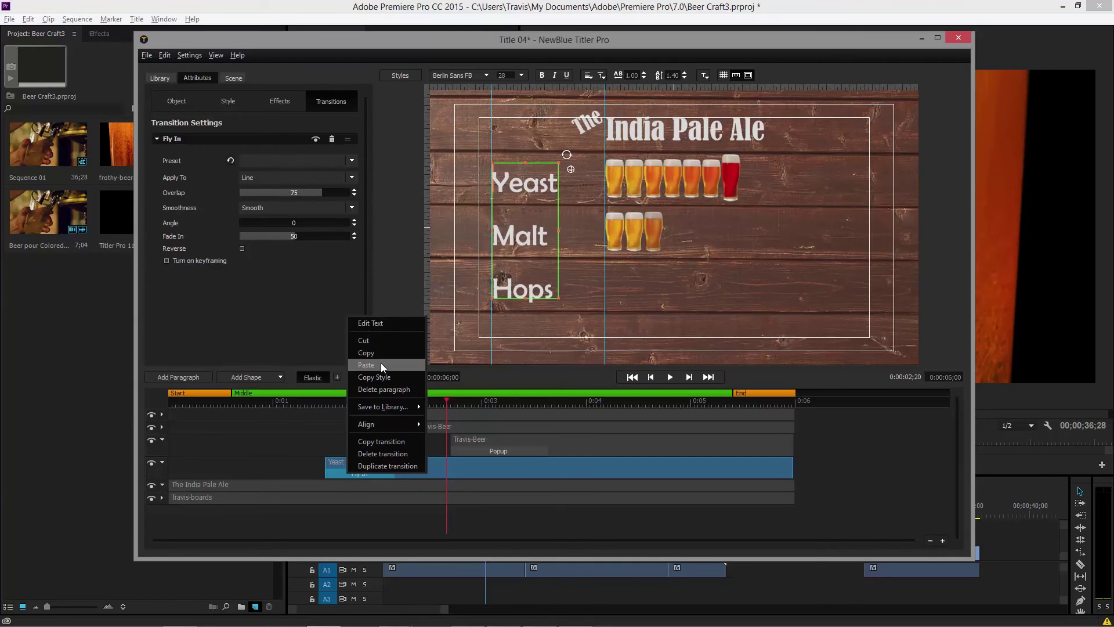
pyautogui.click(393, 440)
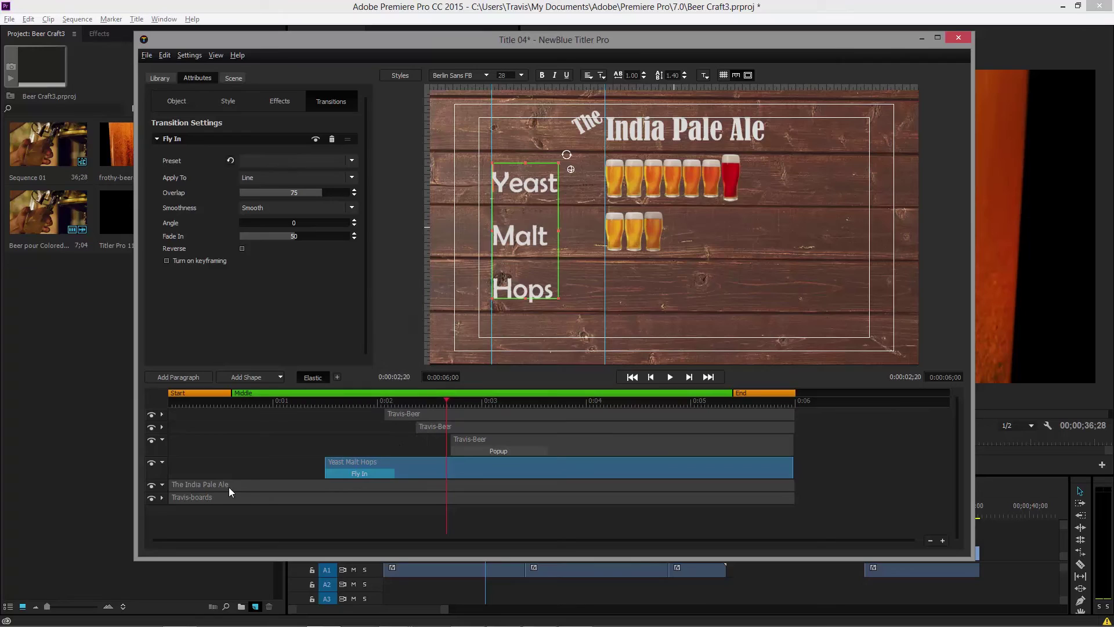
# Paste the transition as the In transition on The India Pale Ale track and play it
pyautogui.click(218, 484)
pyautogui.rightClick(217, 482)
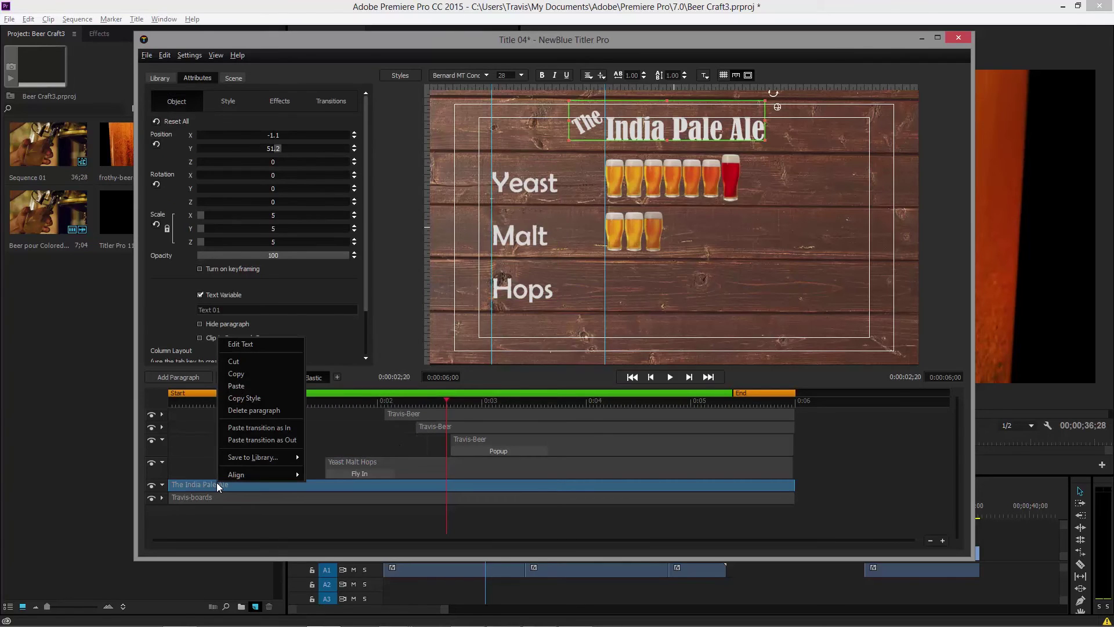
pyautogui.click(256, 429)
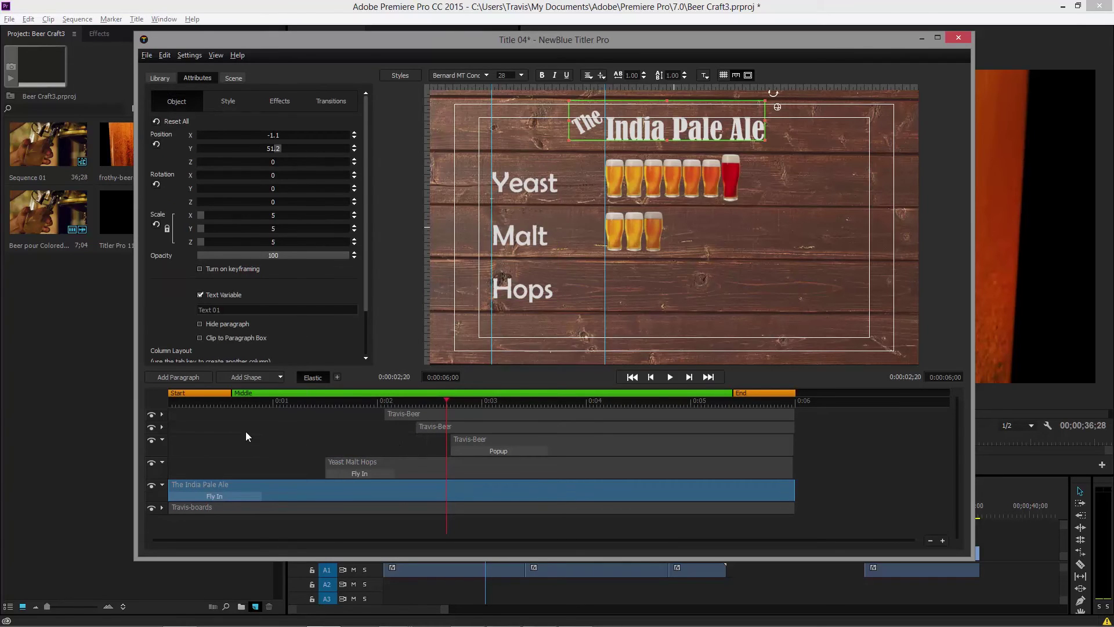
pyautogui.click(216, 402)
pyautogui.press('space')
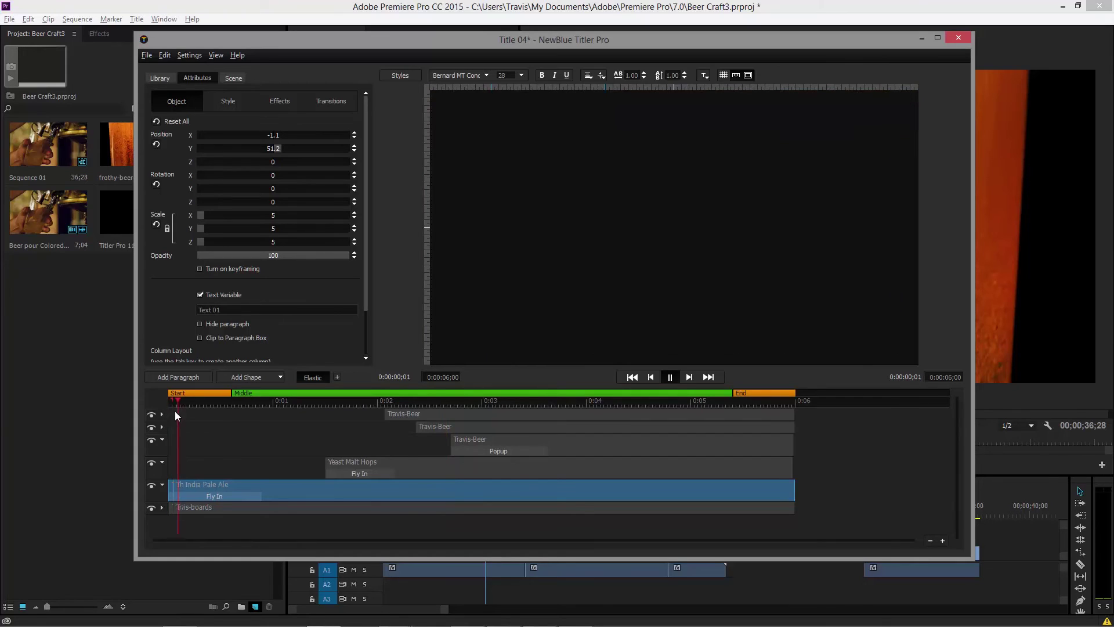
pyautogui.press('space')
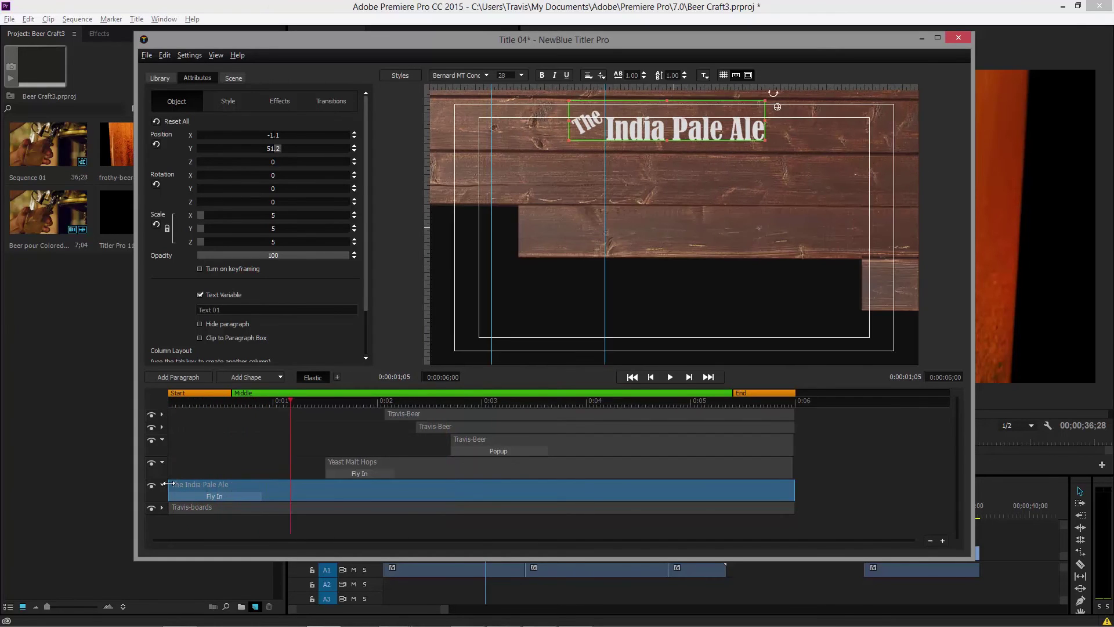
# Start The India Pale Ale heading later and replay from the beginning
pyautogui.moveTo(169, 484); pyautogui.dragTo(259, 484)
pyautogui.click(228, 402)
pyautogui.click(188, 408)
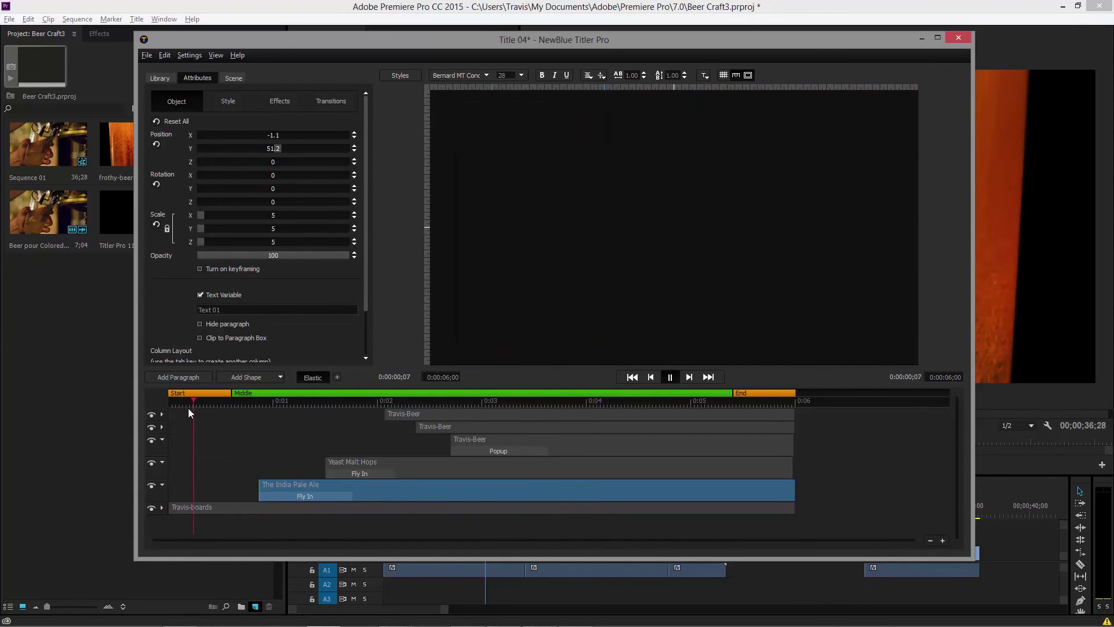
pyautogui.press('space')
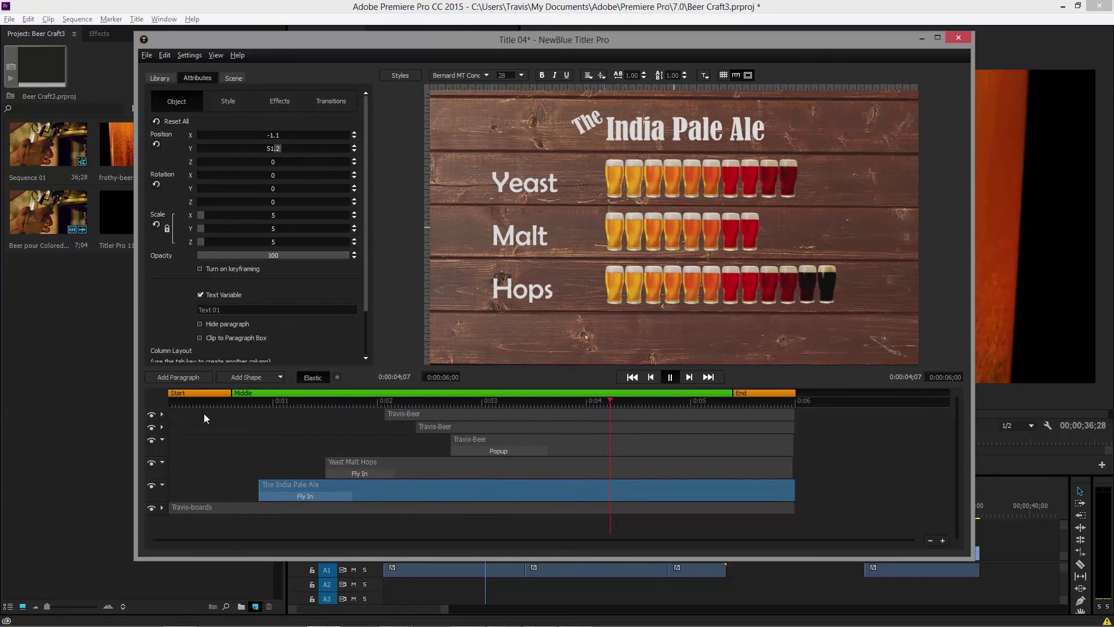
# Stop playback and switch off the safe-margin rectangles in the preview
pyautogui.press('space')
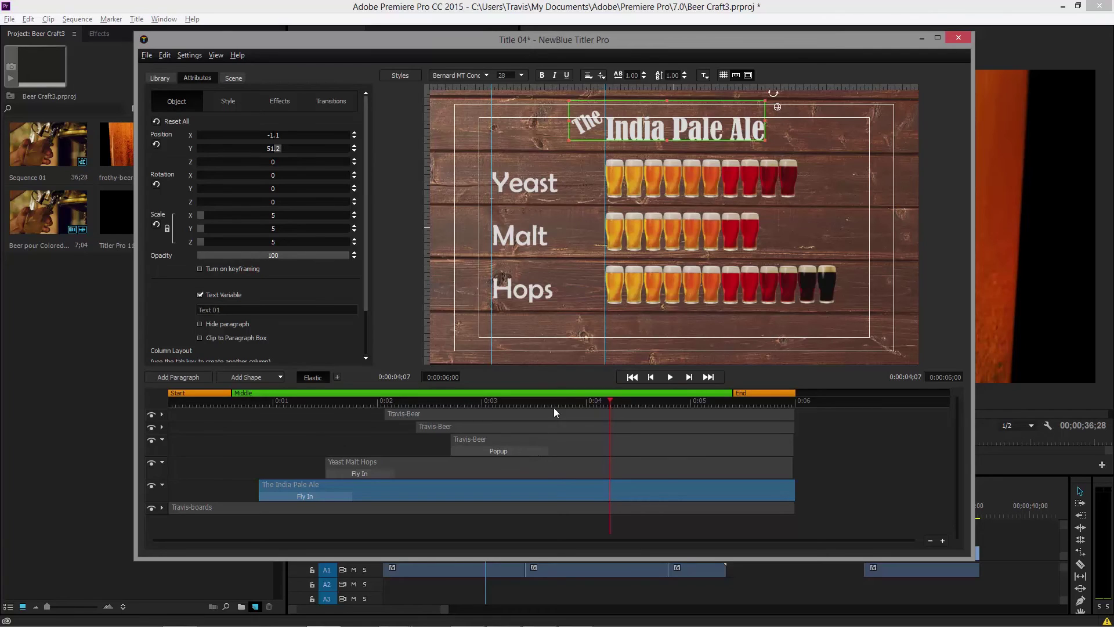
pyautogui.click(748, 76)
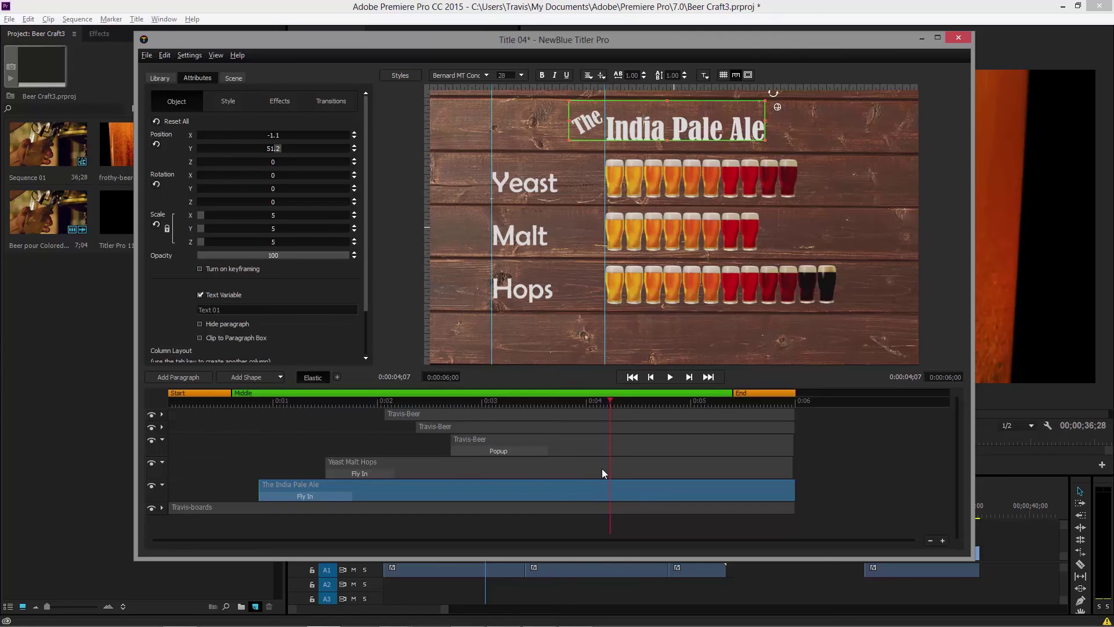
# Select the Yeast Malt Hops track, the three Travis-Beer rows and the heading, and group them as Group of 5
pyautogui.keyDown('ctrl'); pyautogui.click(601, 468); pyautogui.keyUp('ctrl')
pyautogui.keyDown('ctrl'); pyautogui.click(601, 439); pyautogui.keyUp('ctrl')
pyautogui.keyDown('ctrl'); pyautogui.click(605, 427); pyautogui.keyUp('ctrl')
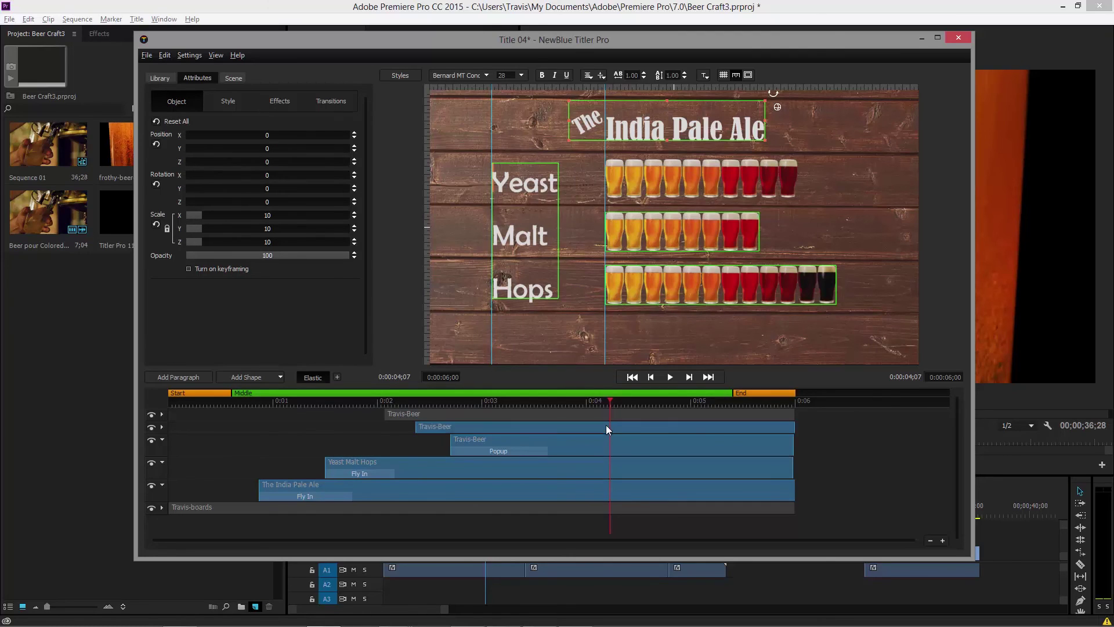
pyautogui.keyDown('ctrl'); pyautogui.click(607, 415); pyautogui.keyUp('ctrl')
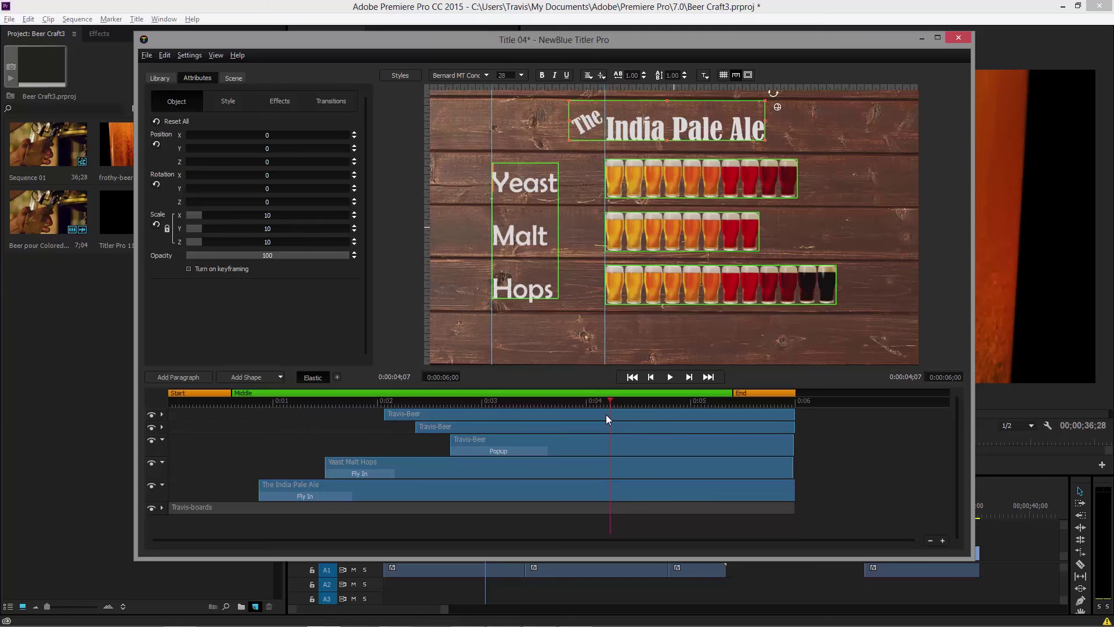
pyautogui.rightClick(606, 414)
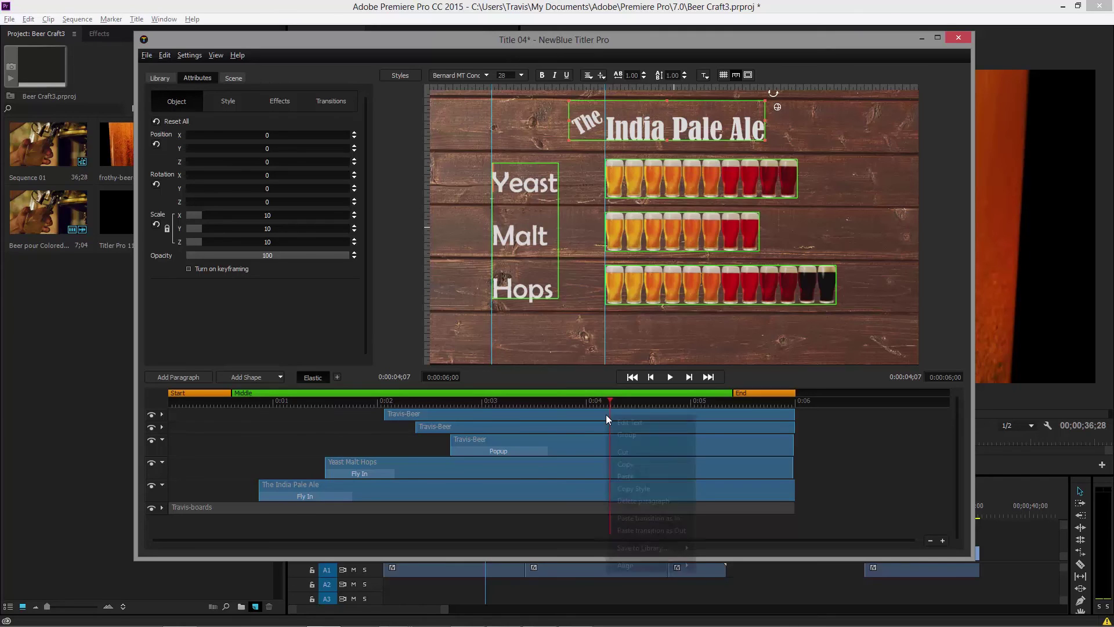
pyautogui.click(636, 436)
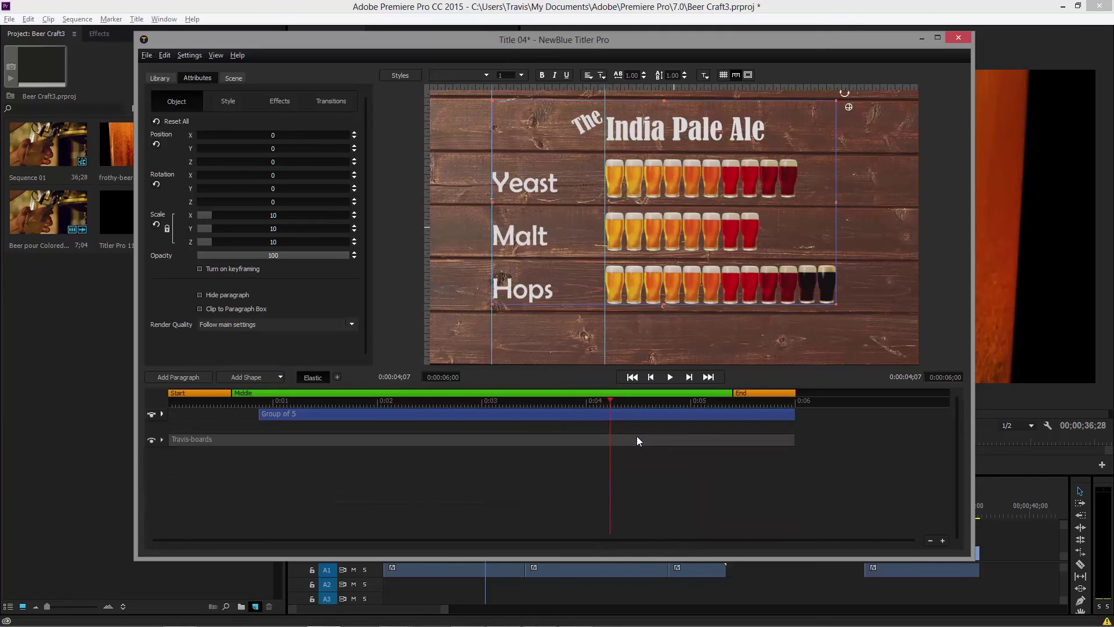
# Expand the Group of 5 track to show its five layers
pyautogui.click(162, 414)
pyautogui.click(161, 415)
pyautogui.click(160, 414)
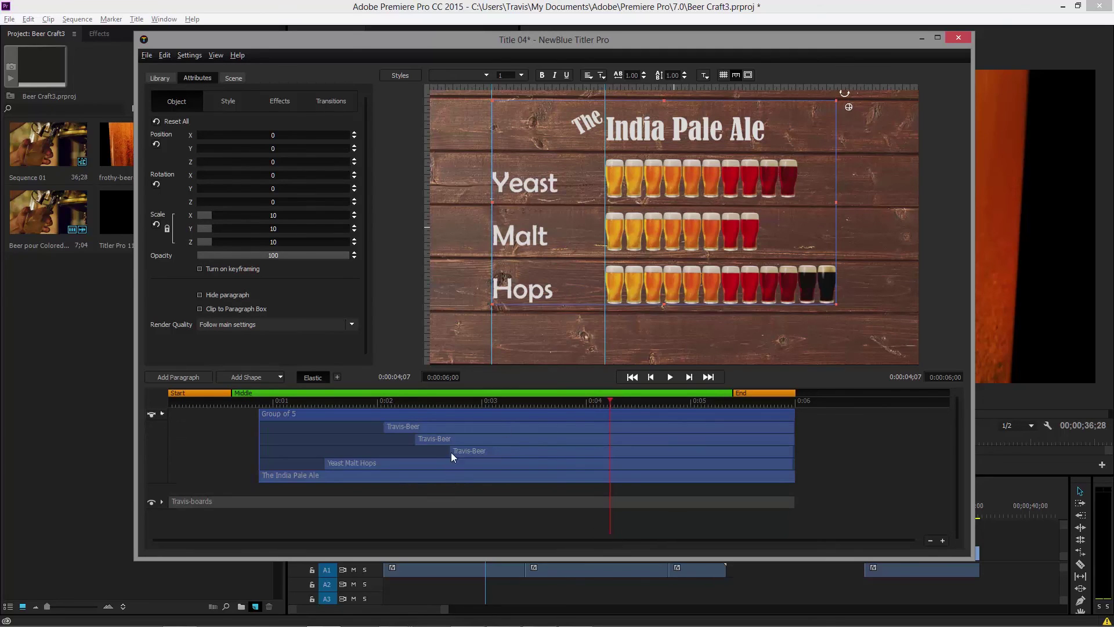
# Apply the Add Definition Drop Shadow preset from Effects > Elements to the Group of 5, checking all glass rows
pyautogui.click(161, 80)
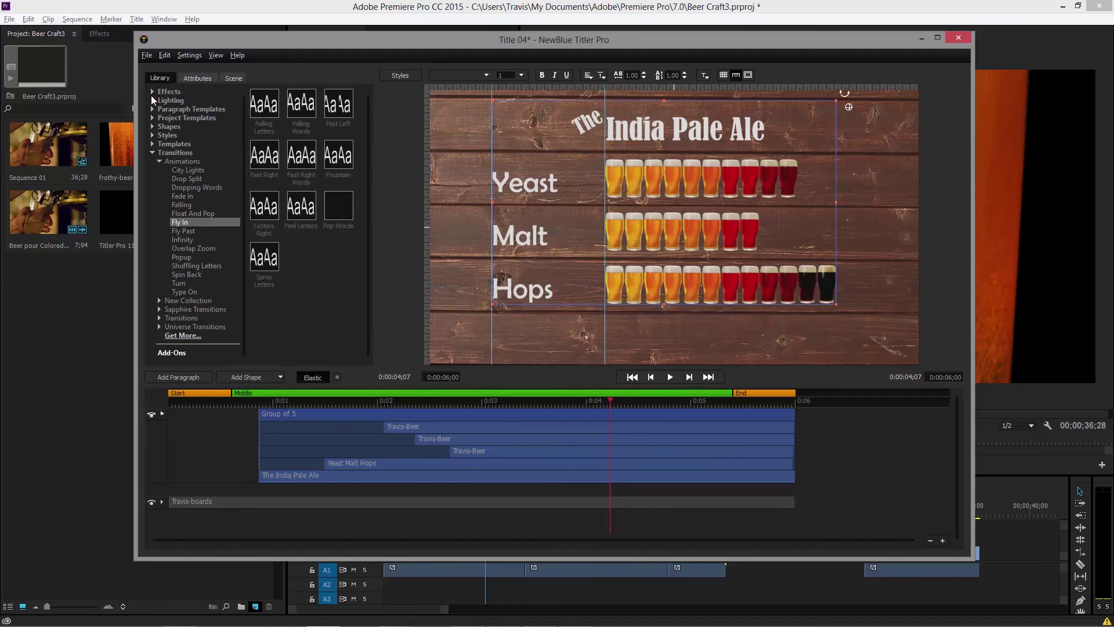
pyautogui.click(152, 92)
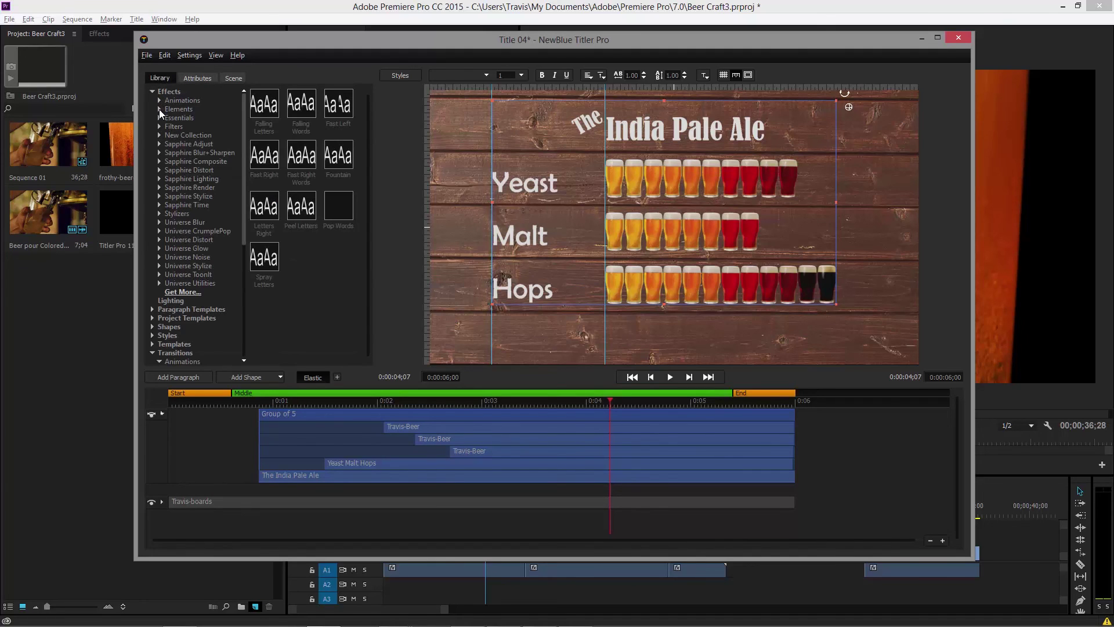
pyautogui.click(160, 109)
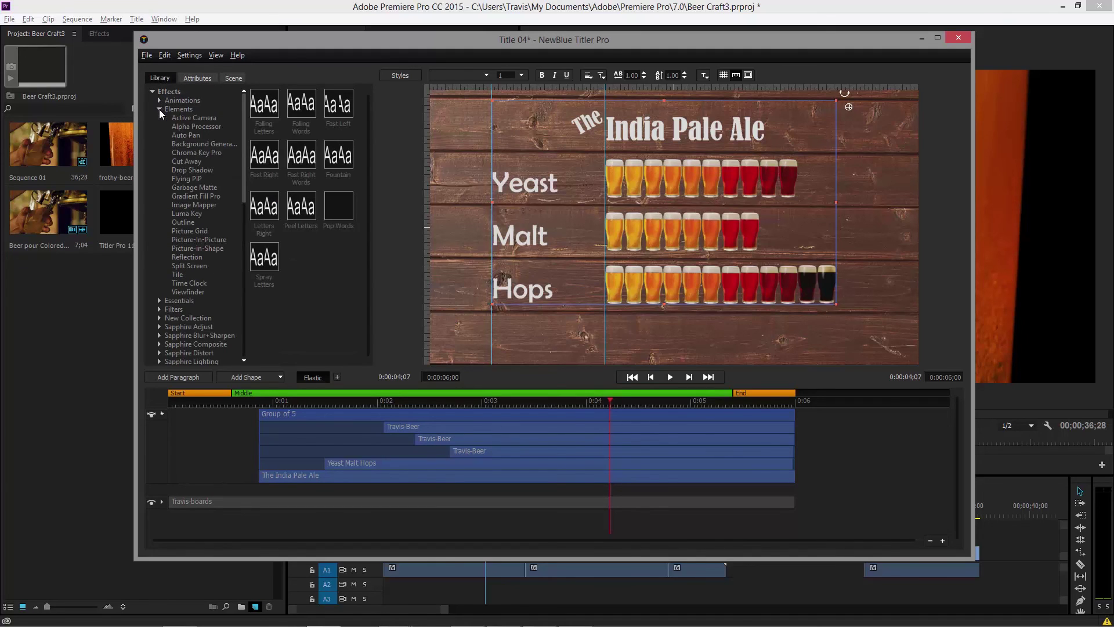
pyautogui.click(192, 169)
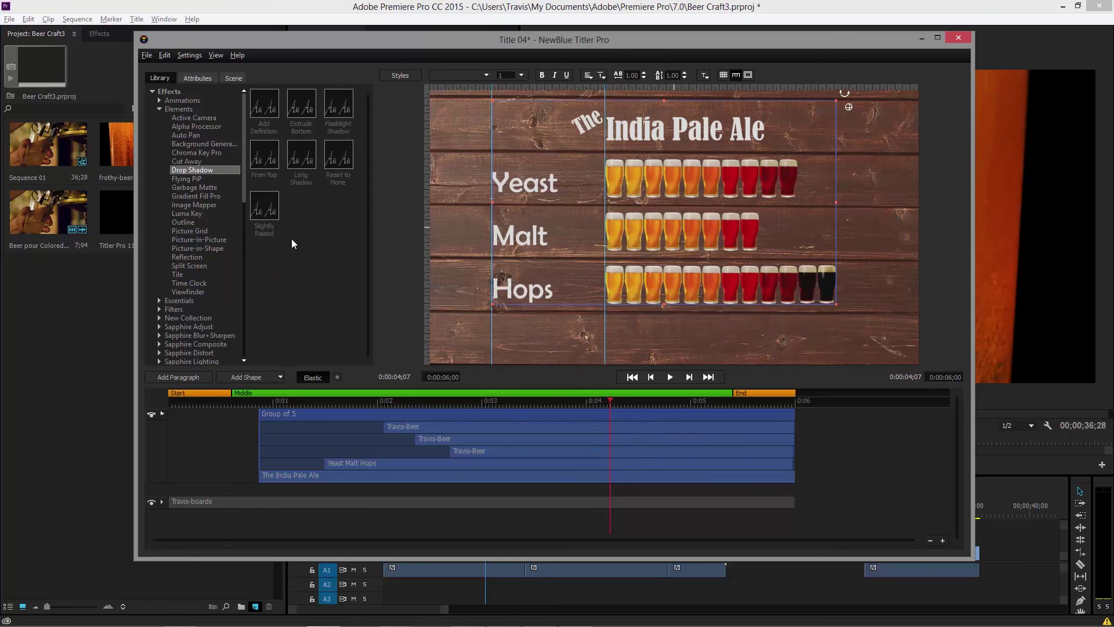
pyautogui.press('space')
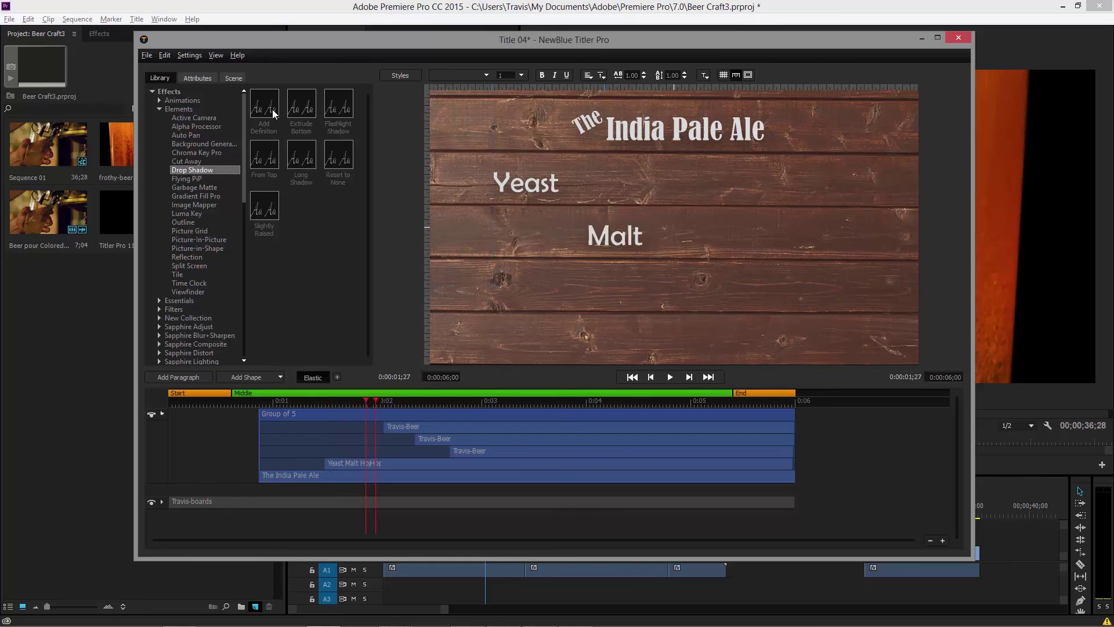
pyautogui.doubleClick(272, 109)
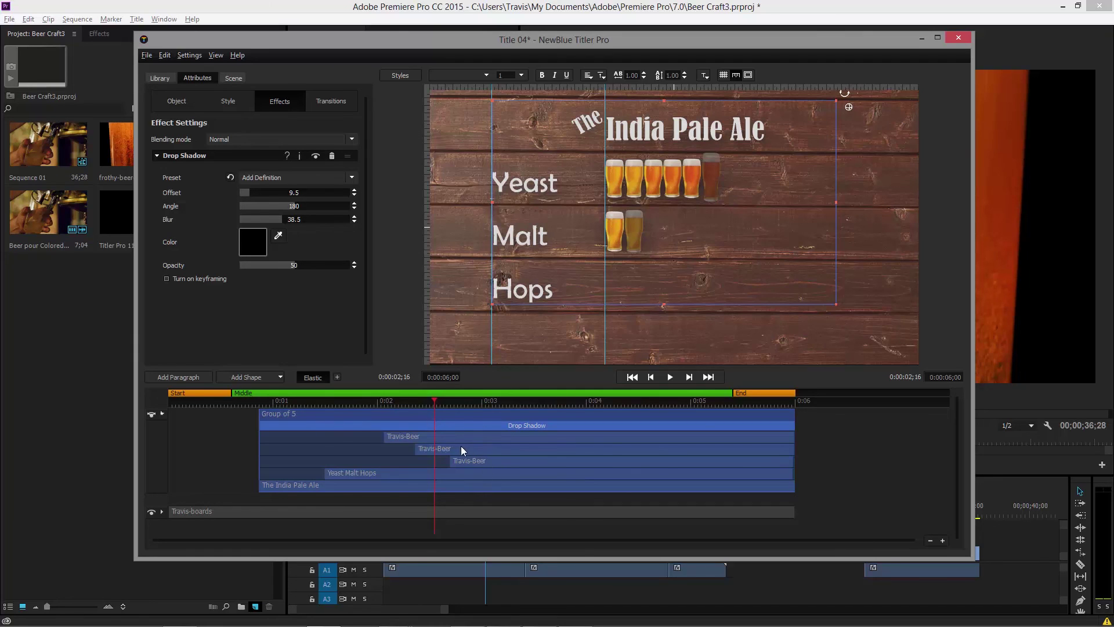
pyautogui.click(663, 426)
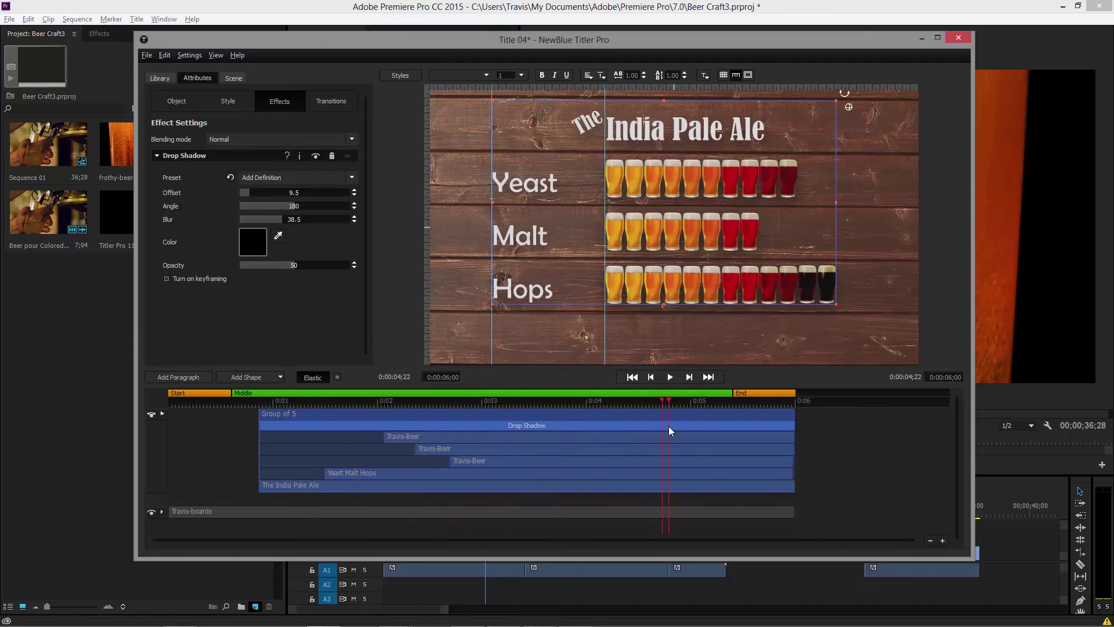
# Close Titler Pro, then play and stop Sequence 01 to review the finished beer board
pyautogui.click(958, 39)
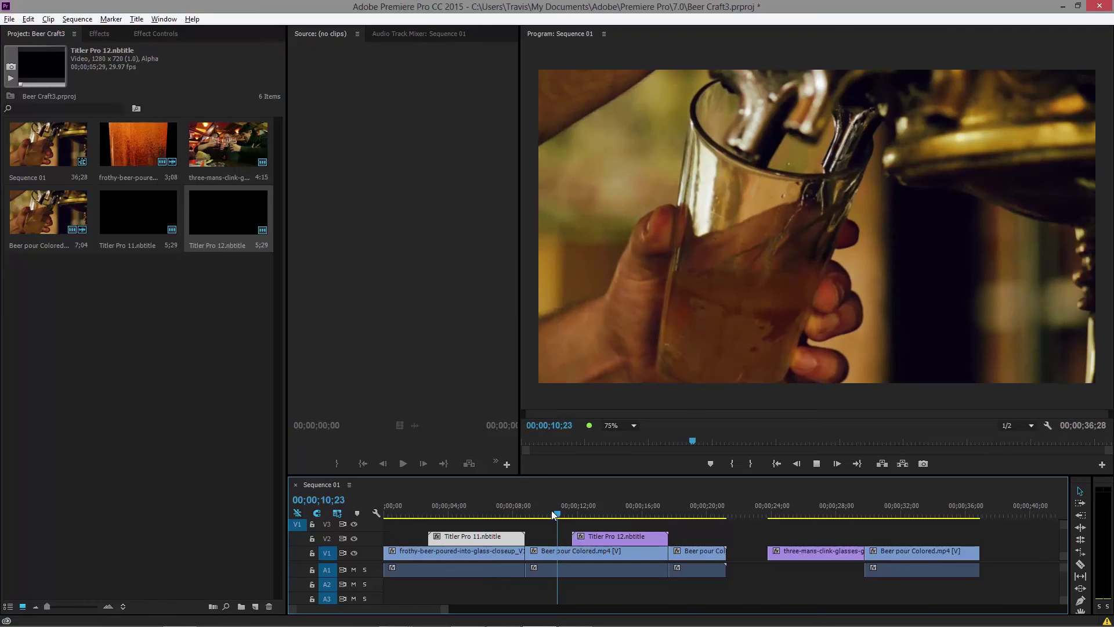
pyautogui.press('space')
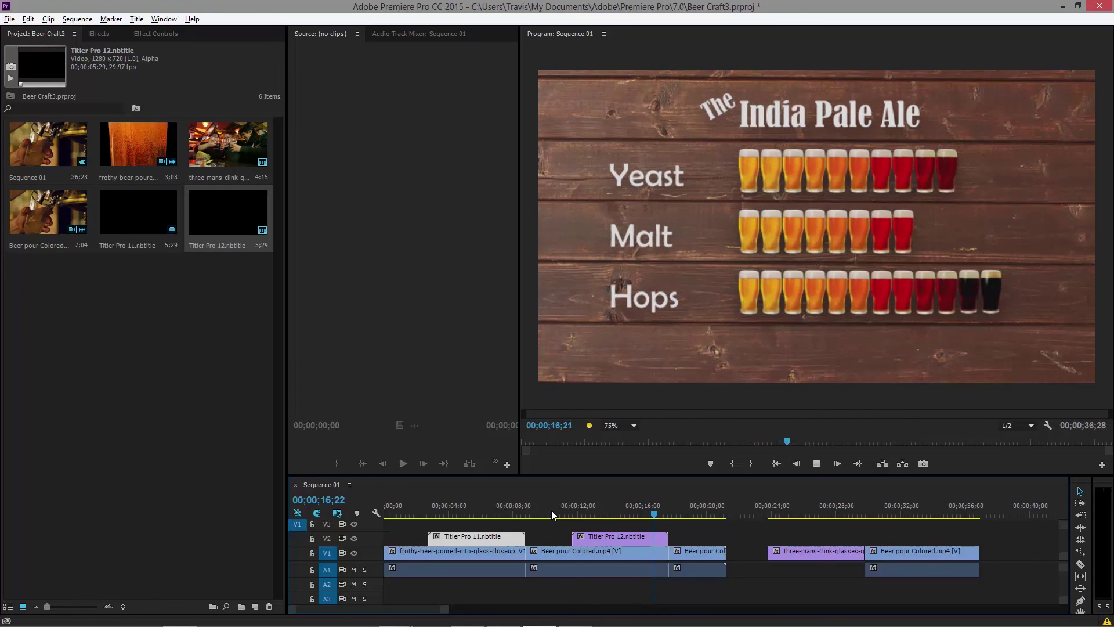
pyautogui.press('space')
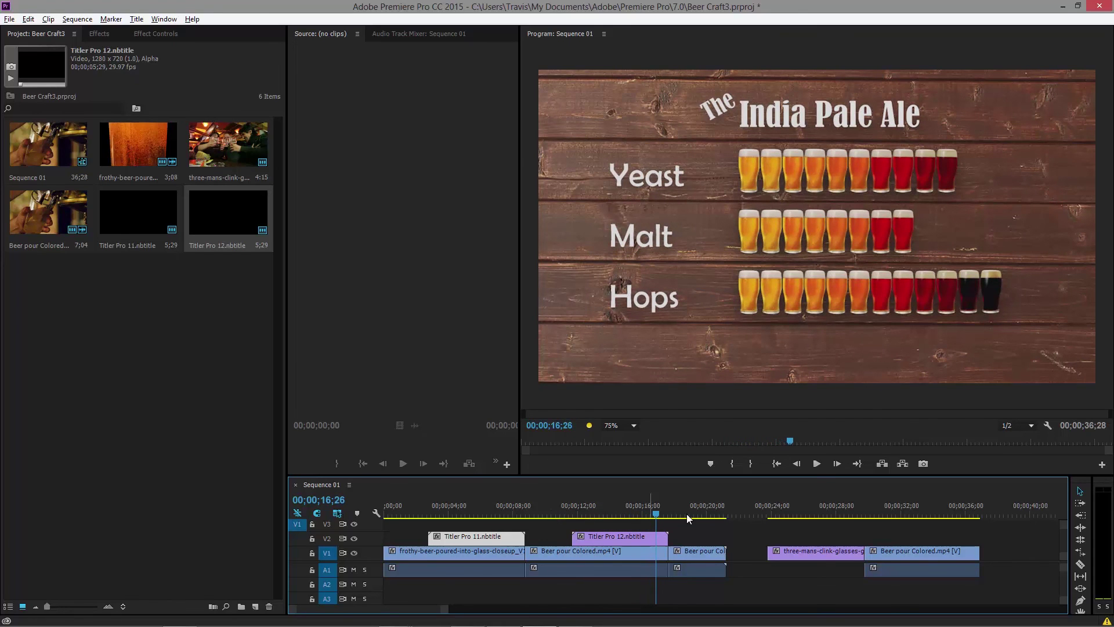